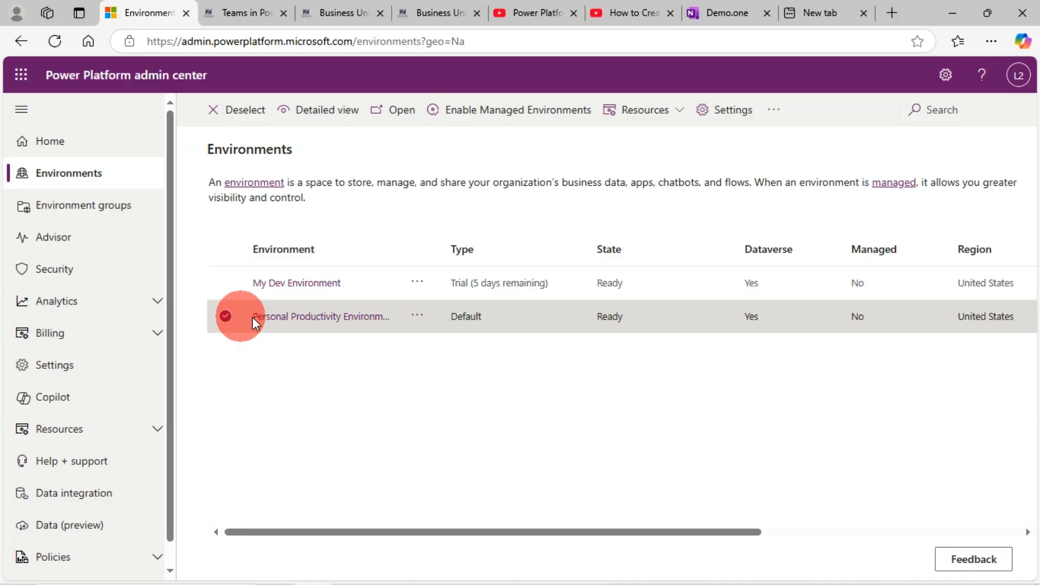
# Open the Personal Productivity Environment's details page in a separate browser tab and switch to it.
pyautogui.rightClick(300, 323)
pyautogui.click(349, 334)
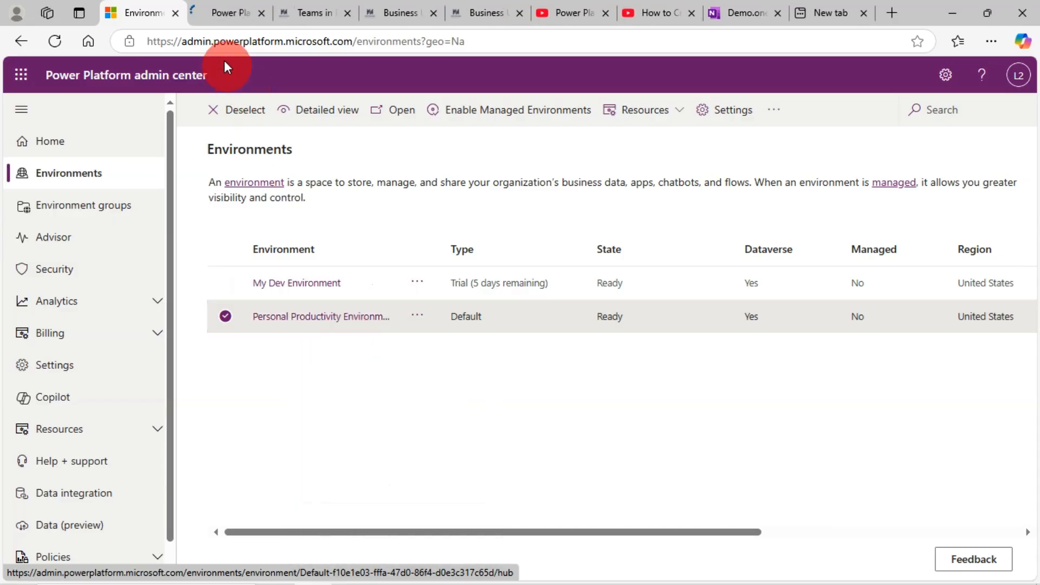
pyautogui.click(219, 11)
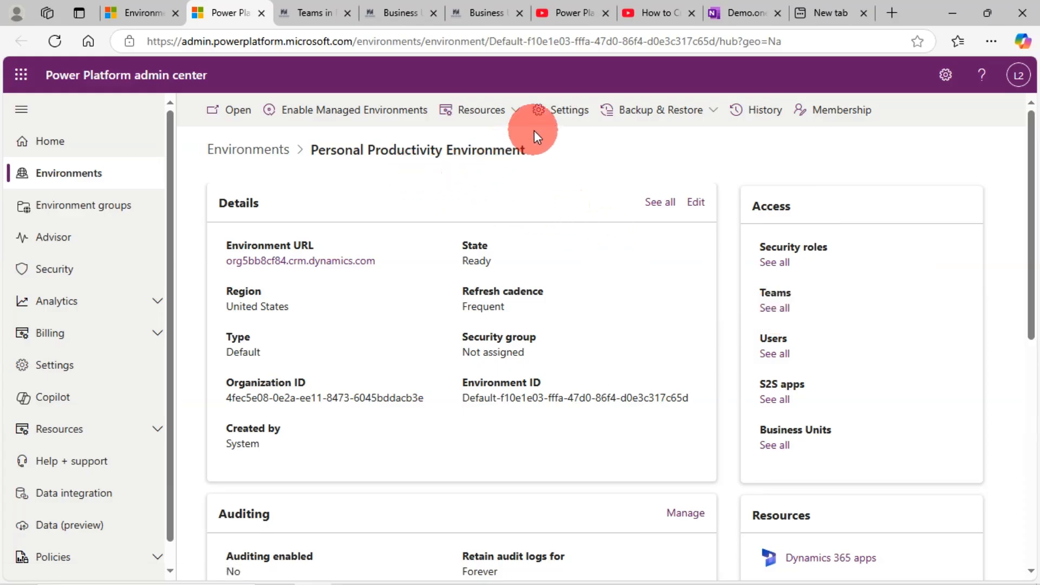
# Open the Teams page under Users + permissions in the Personal Productivity Environment's settings.
pyautogui.rightClick(566, 116)
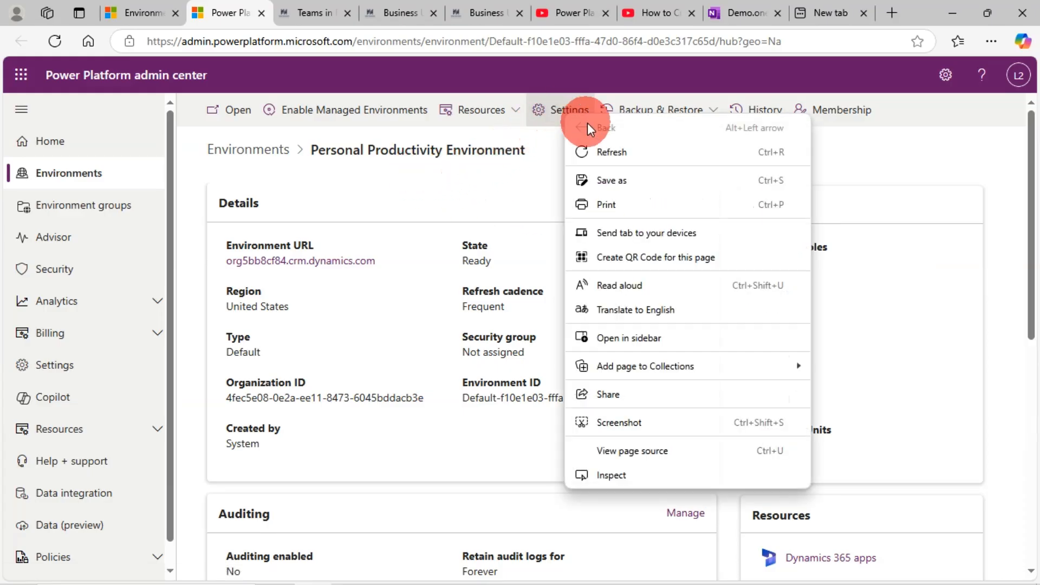
pyautogui.rightClick(560, 110)
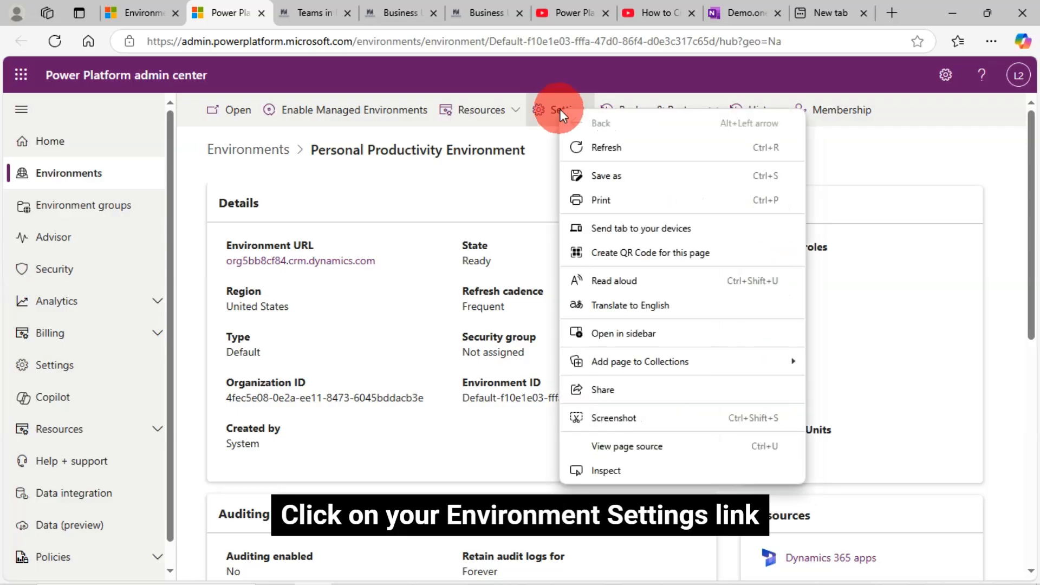
pyautogui.press('Escape')
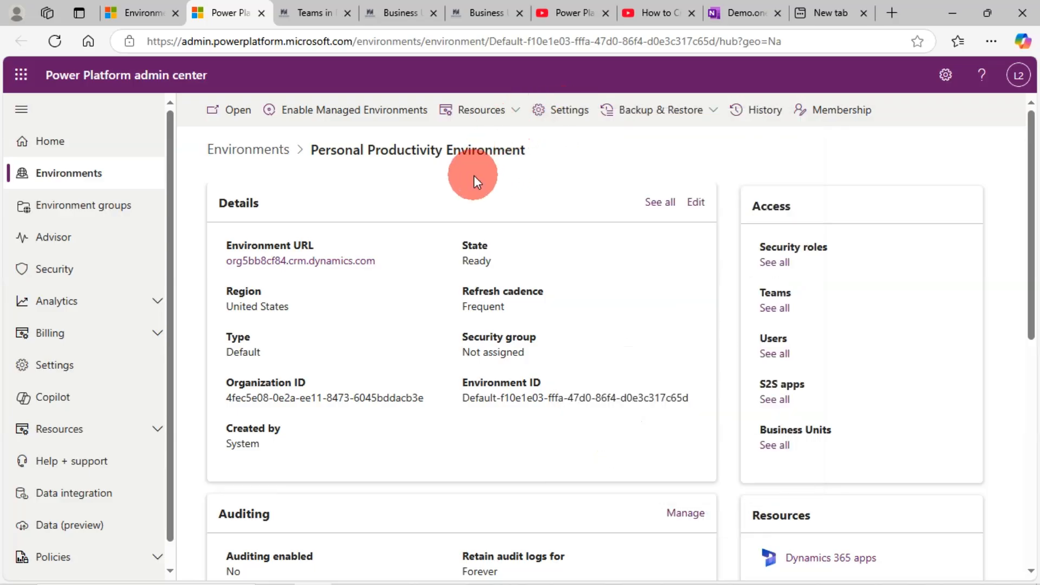
pyautogui.click(563, 112)
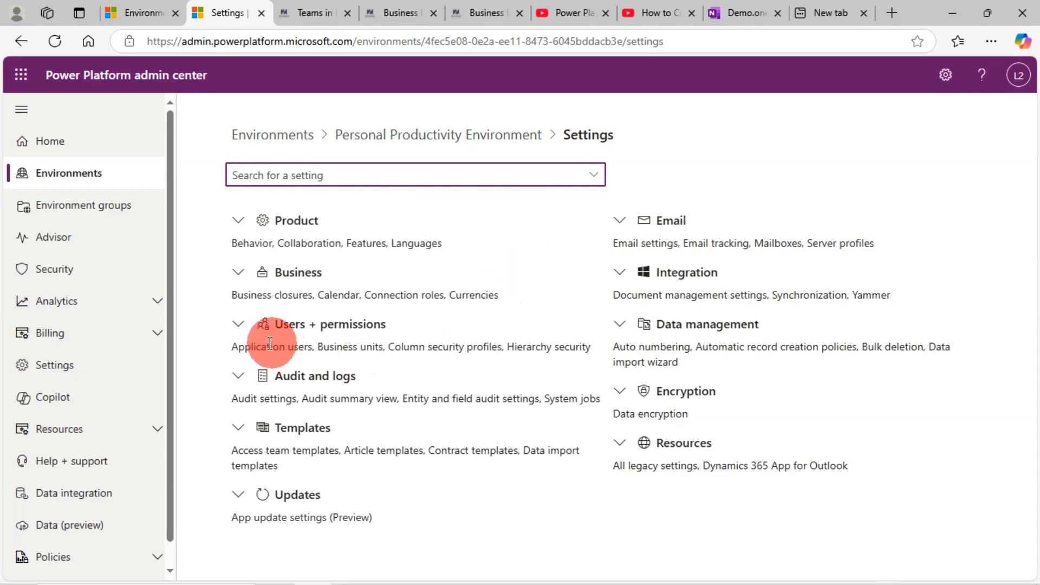
pyautogui.click(239, 325)
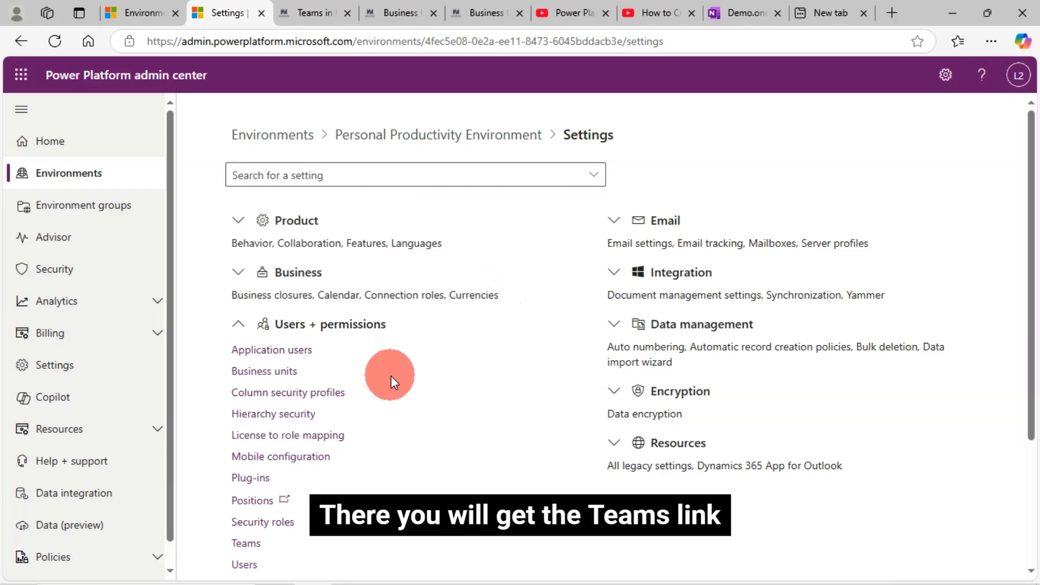
pyautogui.scroll(-1, 341, 485)
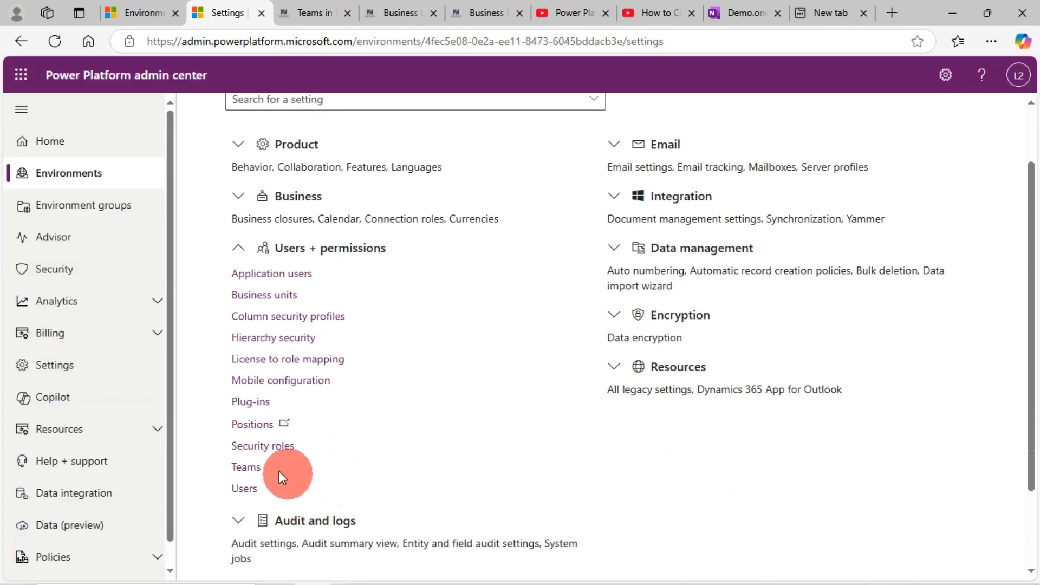
pyautogui.click(246, 469)
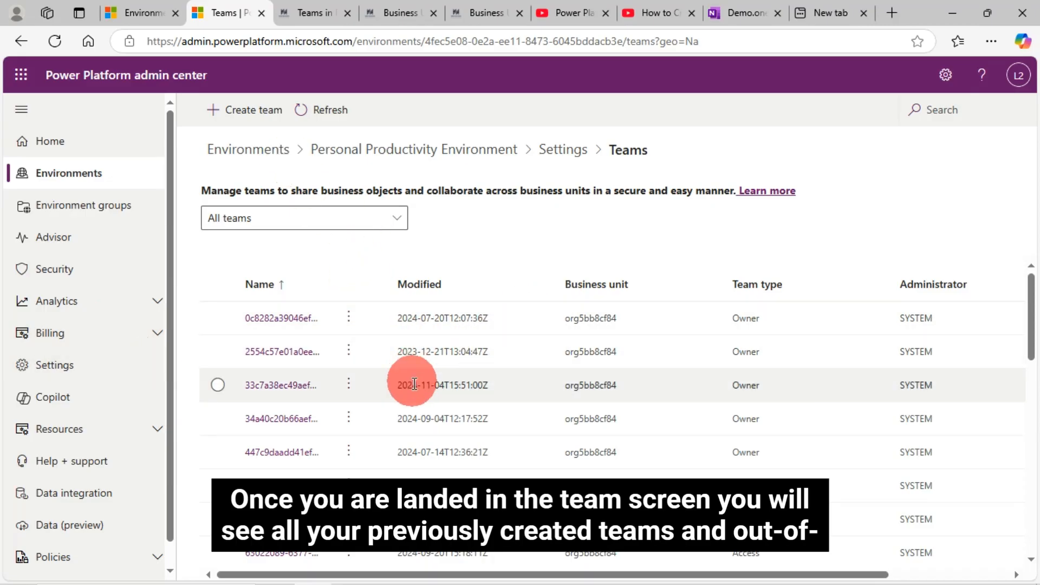
# Look through the existing teams, start creating a new team and check which team types are offered.
pyautogui.scroll(-2, 412, 388)
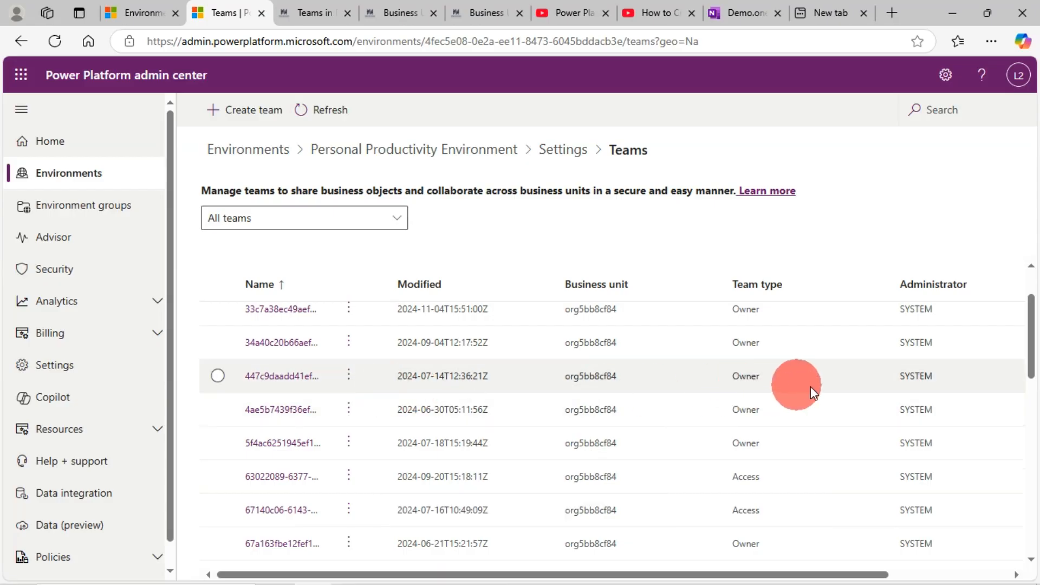
pyautogui.scroll(2, 830, 380)
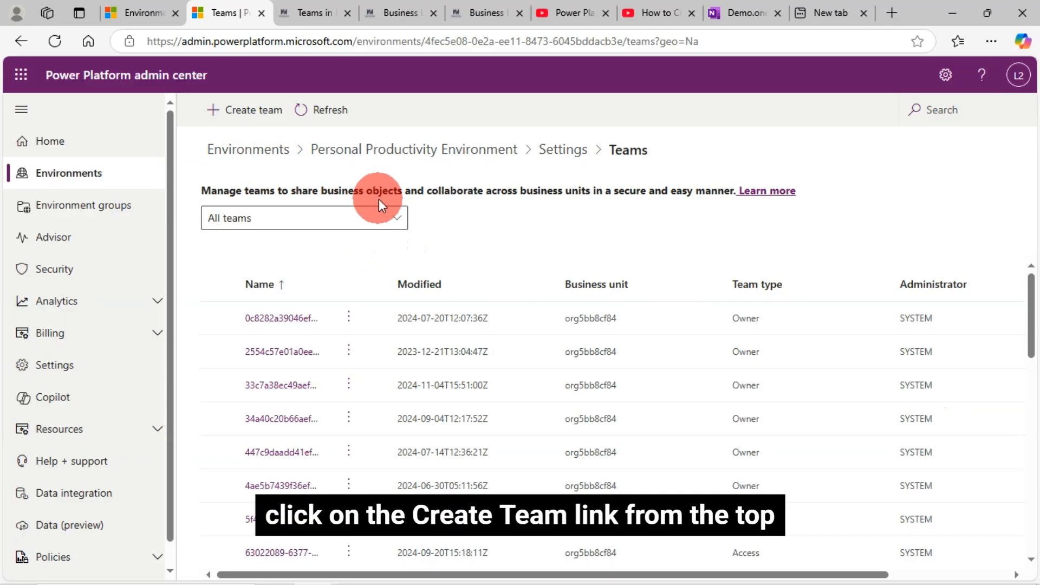
pyautogui.click(257, 116)
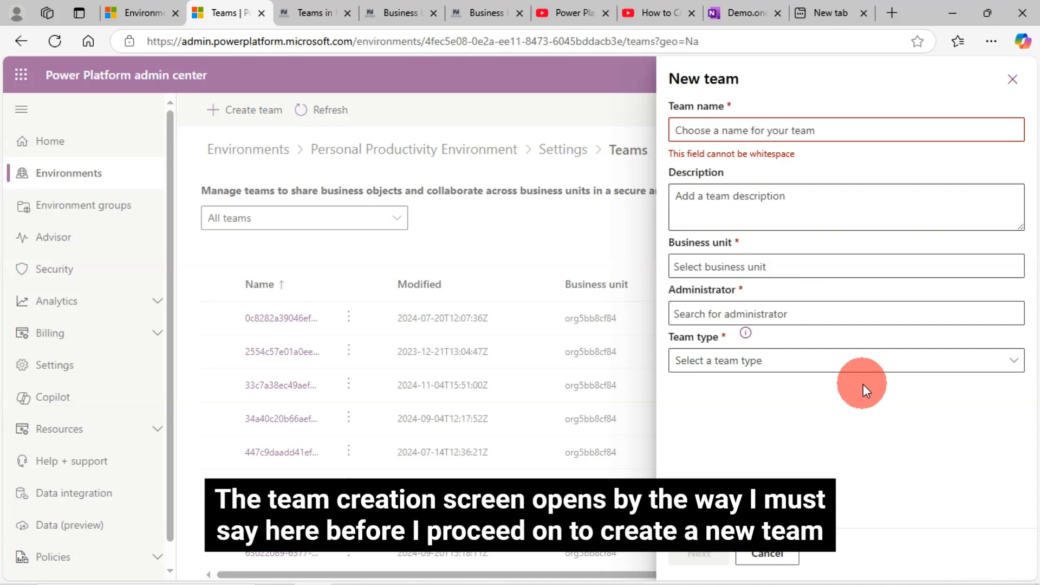
pyautogui.click(984, 362)
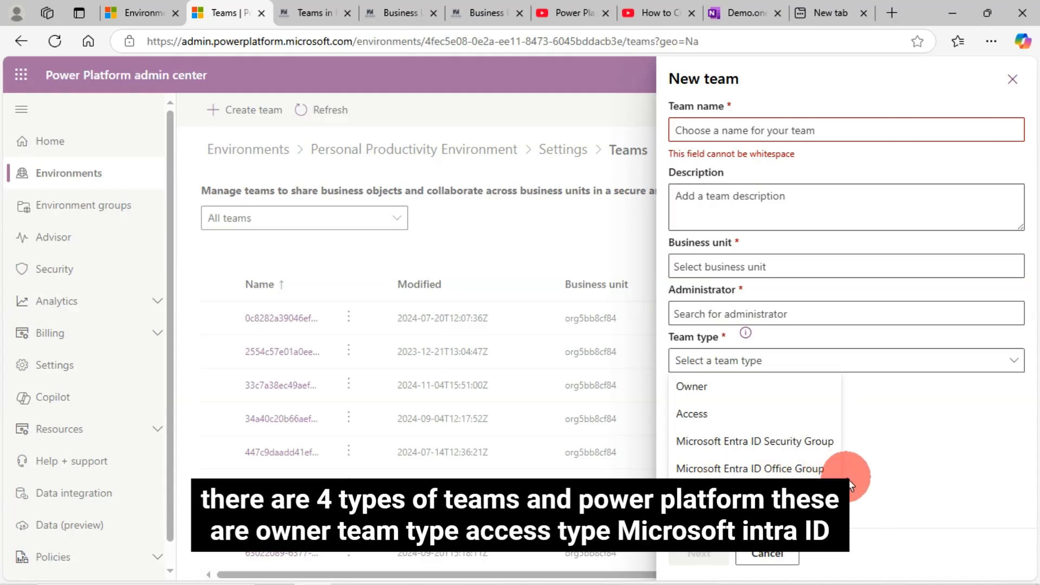
pyautogui.click(789, 370)
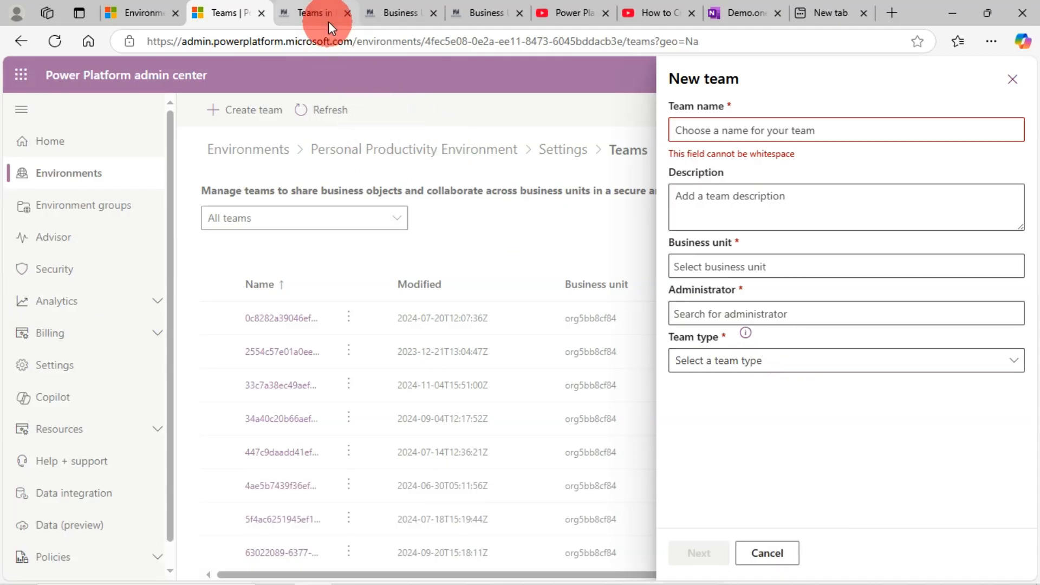
# Review the table comparing team types for app sharing in the Teams in Power Platform article, and return to the new team form.
pyautogui.click(320, 7)
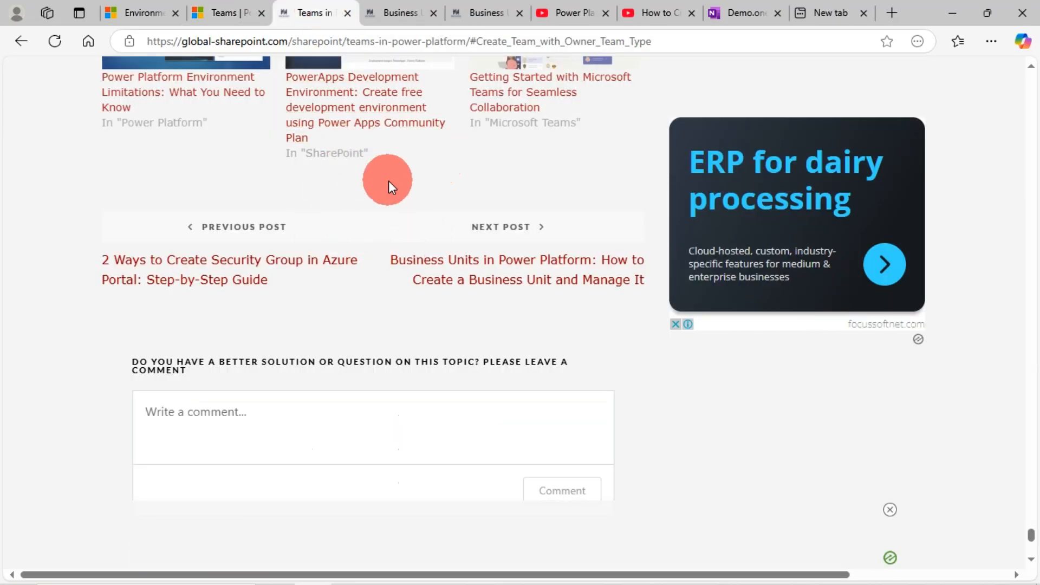
pyautogui.scroll(4, 390, 186)
pyautogui.scroll(15, 389, 186)
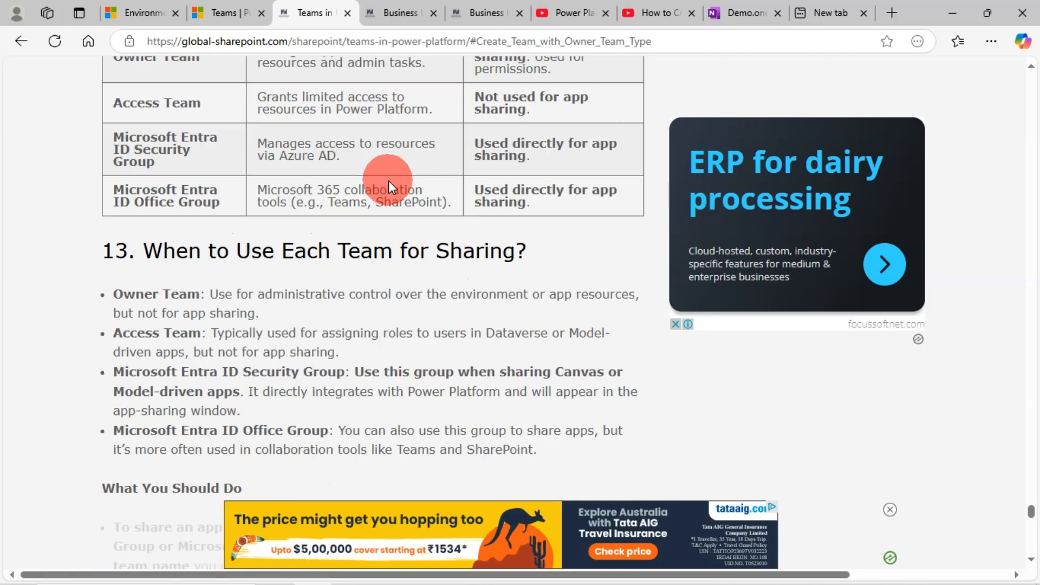
pyautogui.scroll(1, 389, 180)
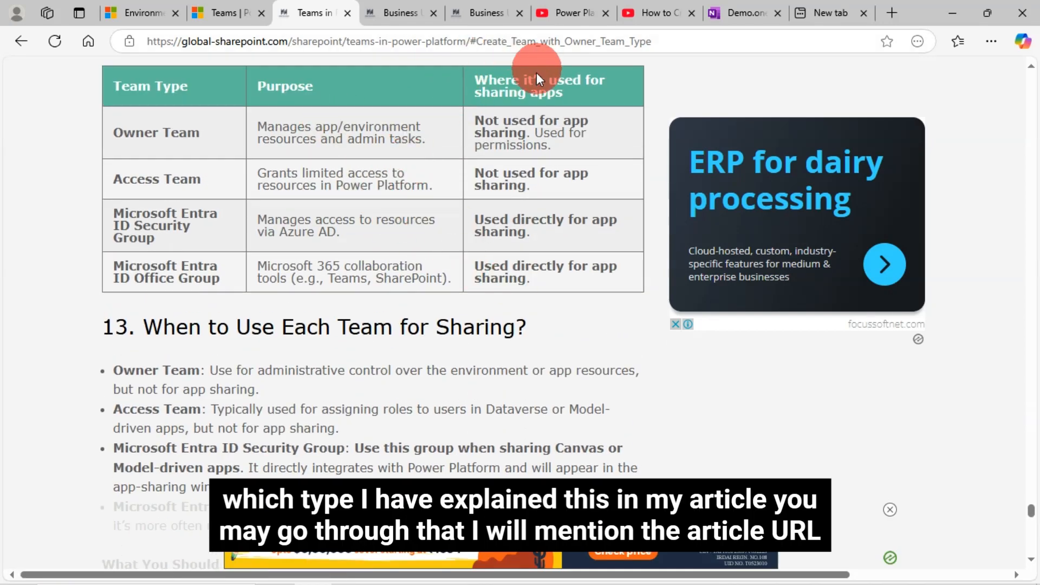
pyautogui.click(221, 8)
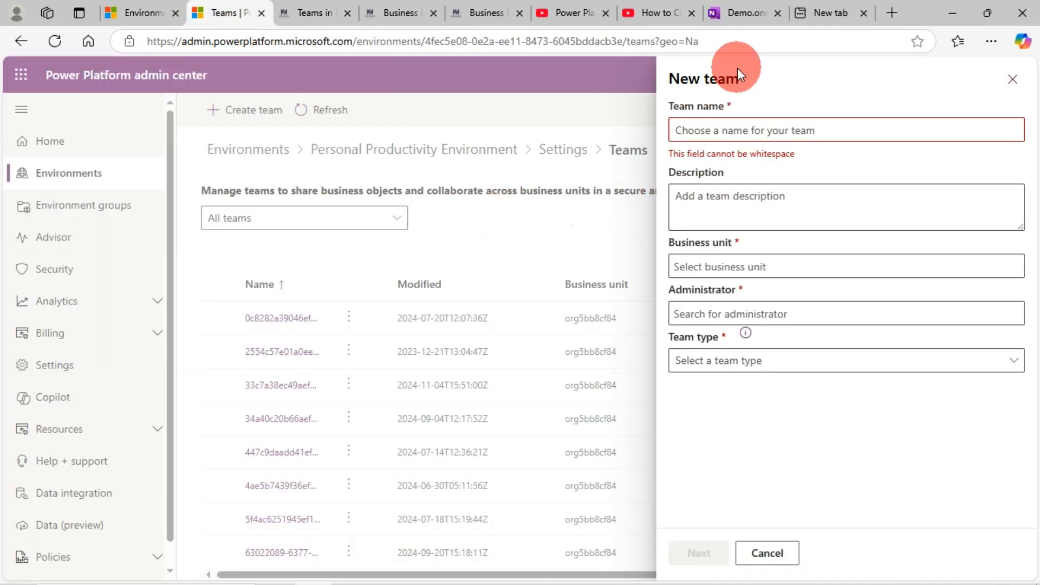
# Copy the first list item from the OneNote demo page and use it as the team name, "Demo_Create Team with Owner Team Type".
pyautogui.click(738, 9)
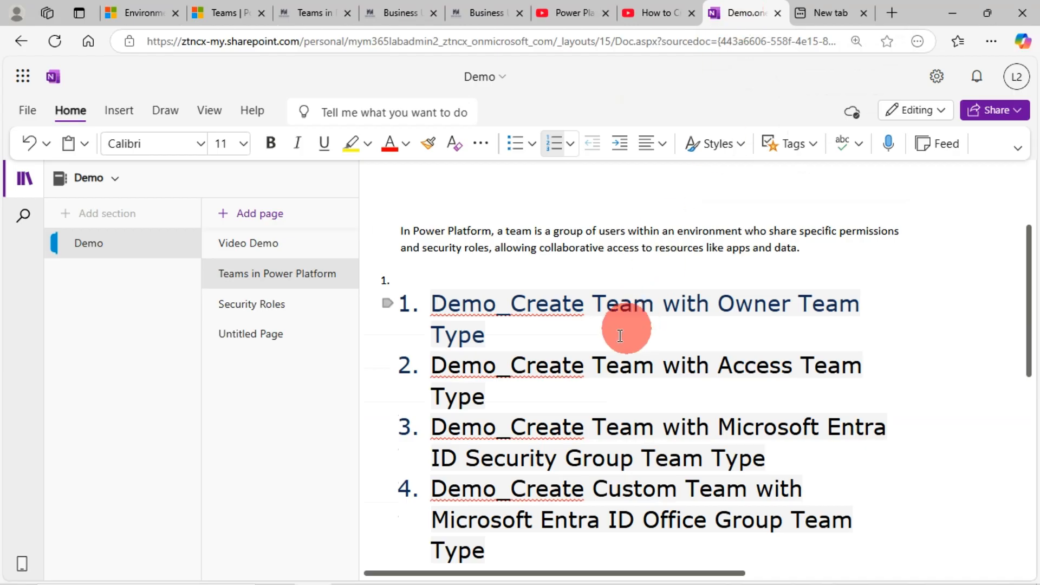
pyautogui.tripleClick(437, 304)
pyautogui.hotkey('ctrl', 'c')
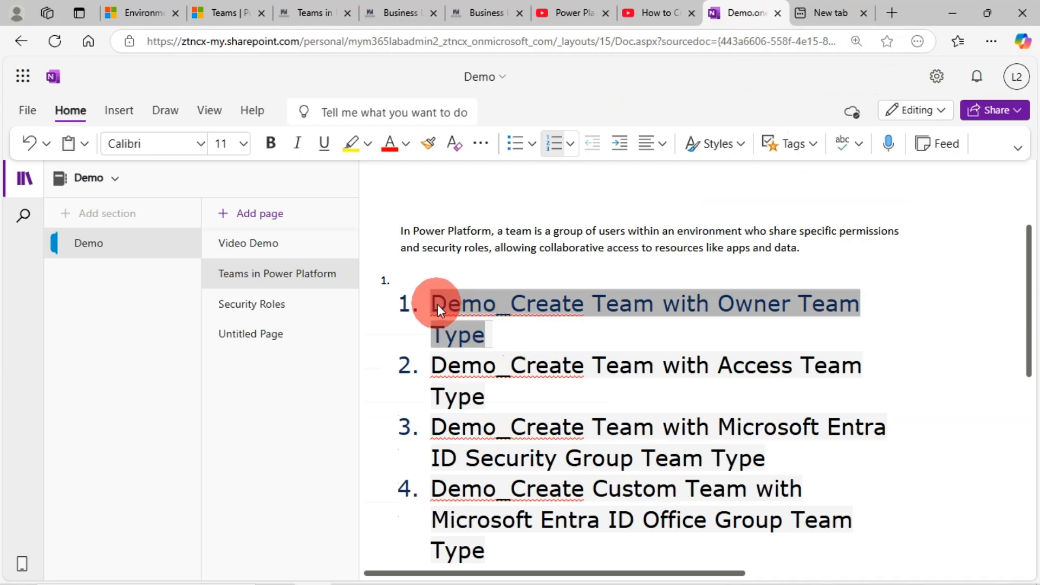
pyautogui.click(224, 14)
pyautogui.click(710, 132)
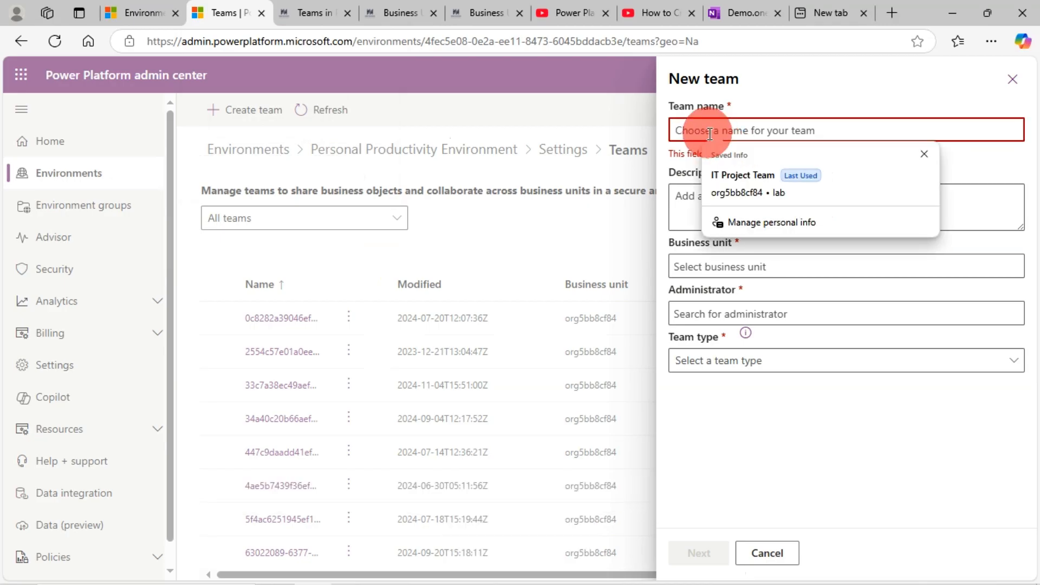
pyautogui.hotkey('ctrl', 'v')
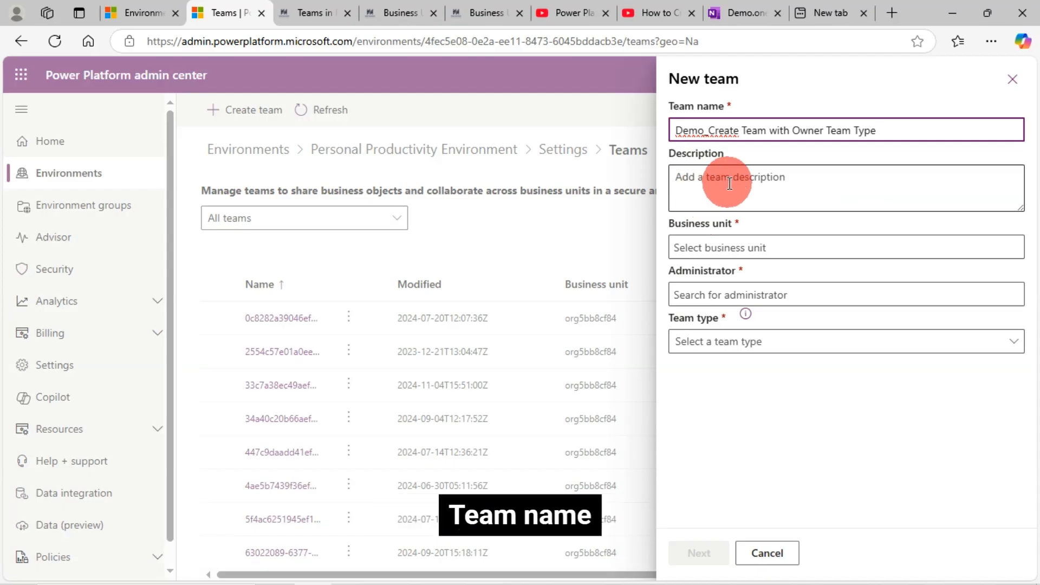
# Enter "This is a demo team." as the new team's description.
pyautogui.click(696, 189)
pyautogui.write('This')
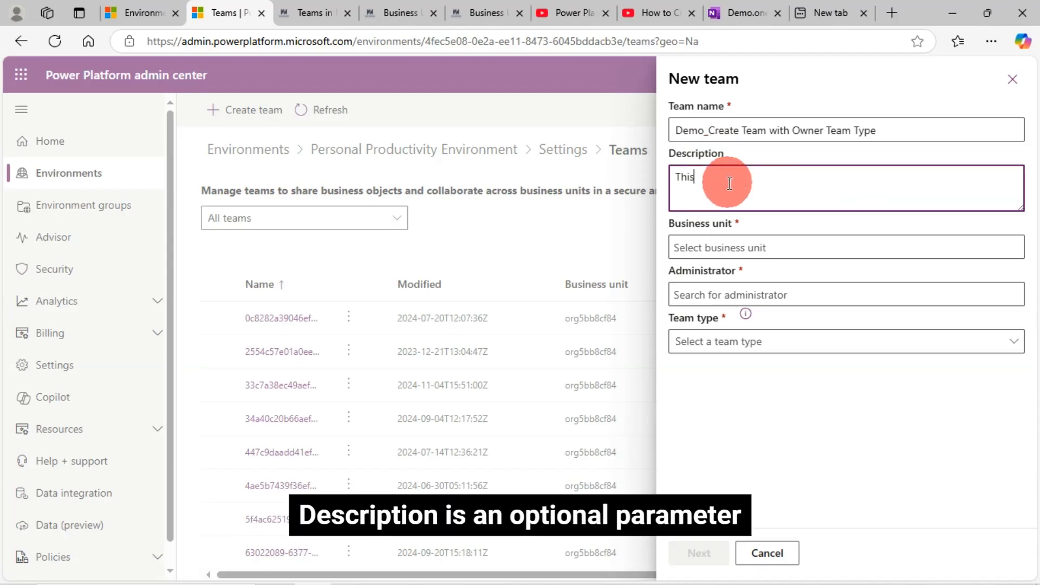
pyautogui.write(' is a de')
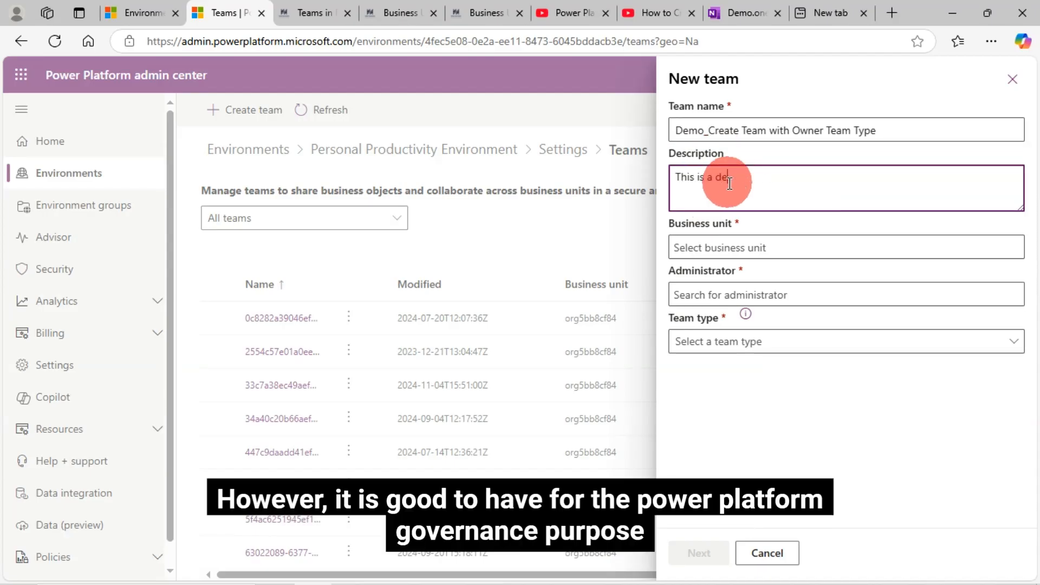
pyautogui.write('mo team.')
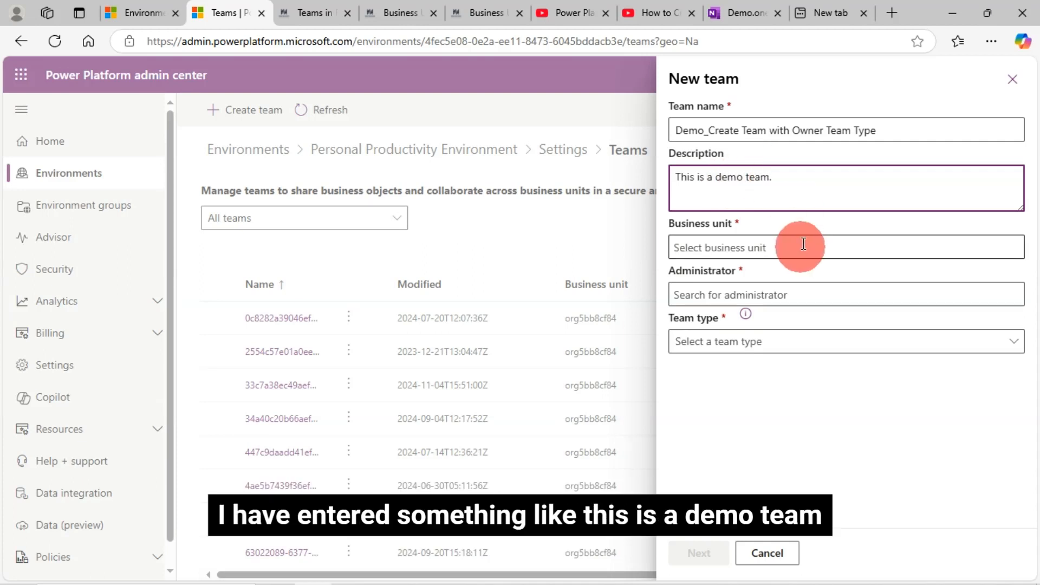
# Set the team's business unit to org5bb8cf84, glancing at the business units article and the YouTube video on creating one before choosing.
pyautogui.click(747, 248)
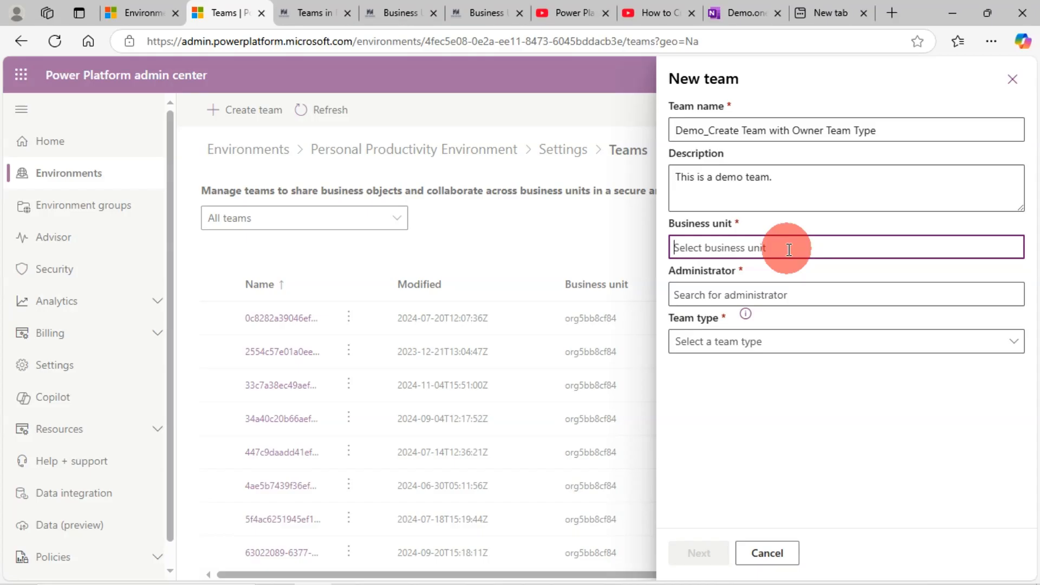
pyautogui.write('O')
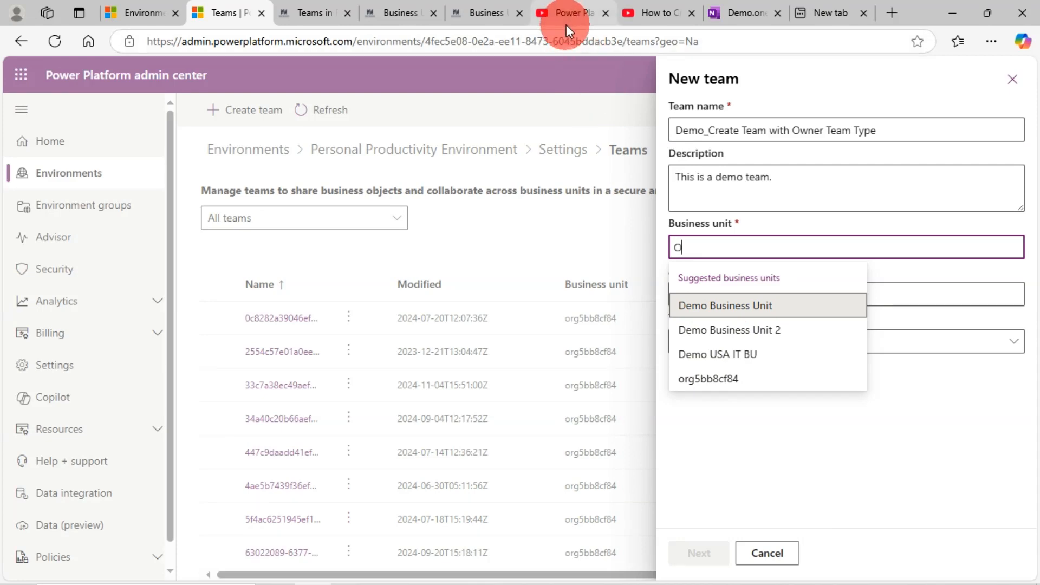
pyautogui.click(485, 8)
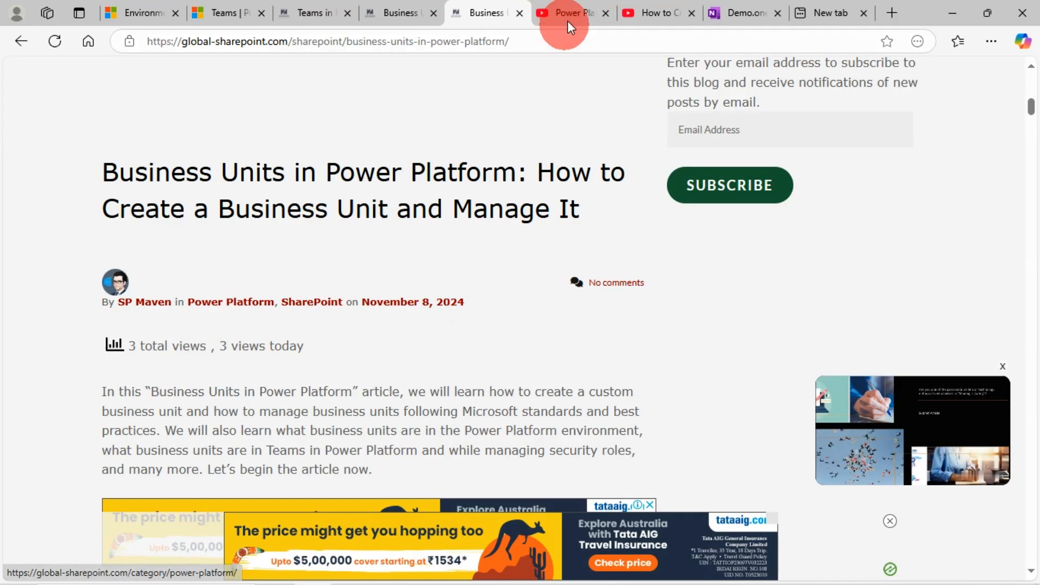
pyautogui.click(641, 9)
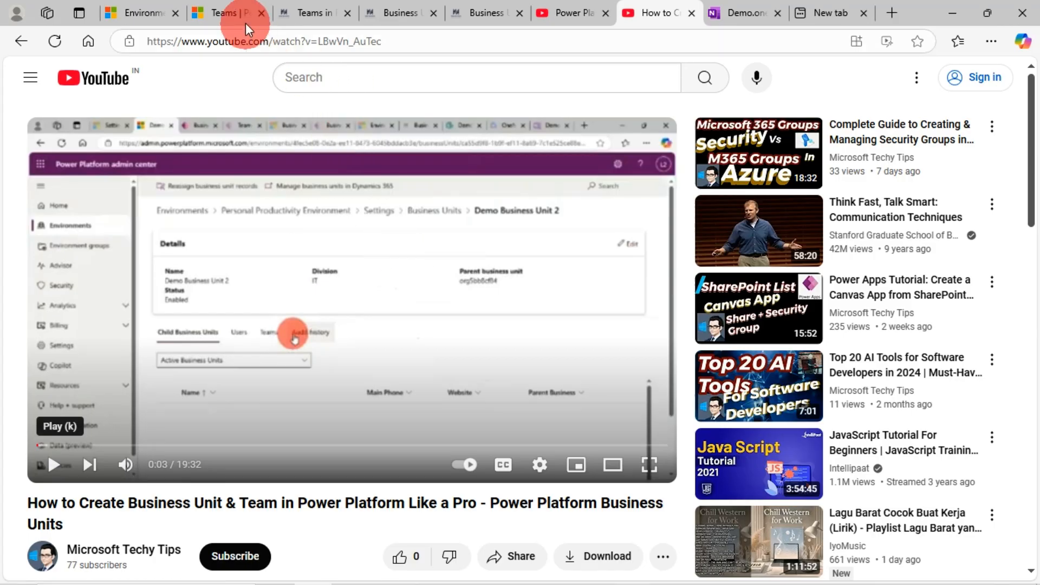
pyautogui.click(225, 10)
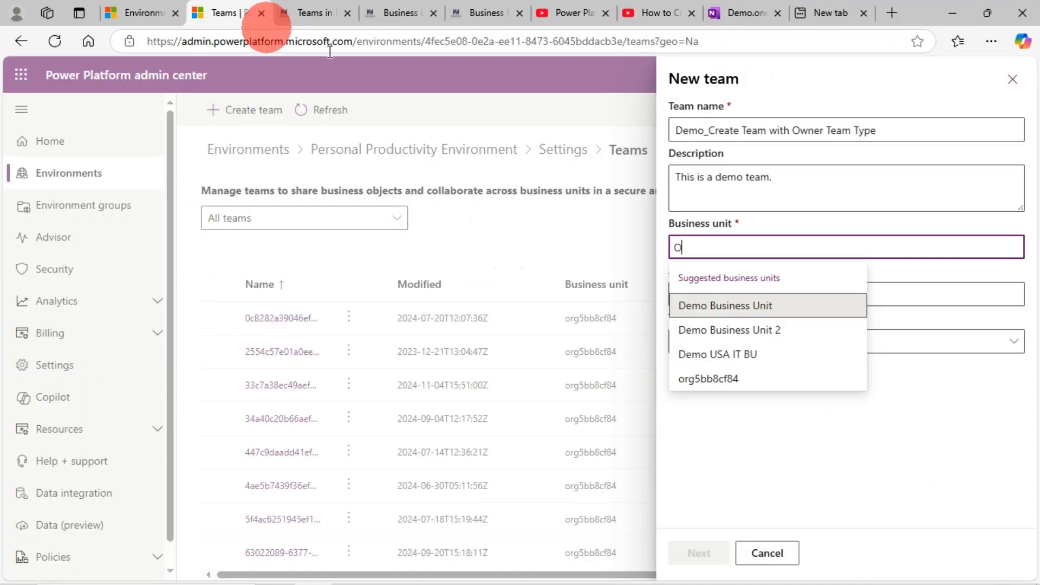
pyautogui.click(714, 385)
# Assign the "# Lab Admin 2" account as the team's administrator and set the team type to Owner.
pyautogui.click(715, 295)
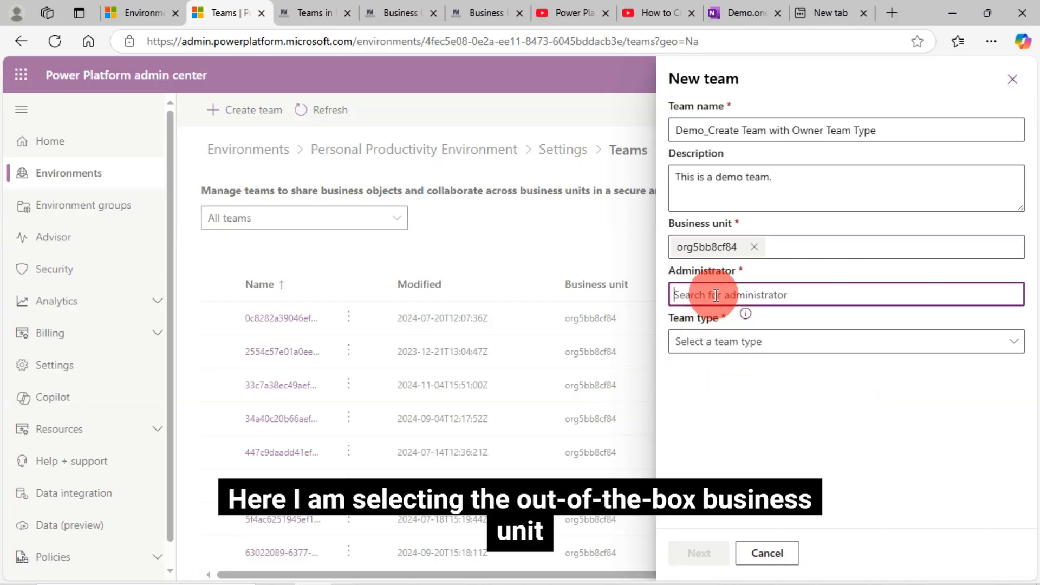
pyautogui.write('lab')
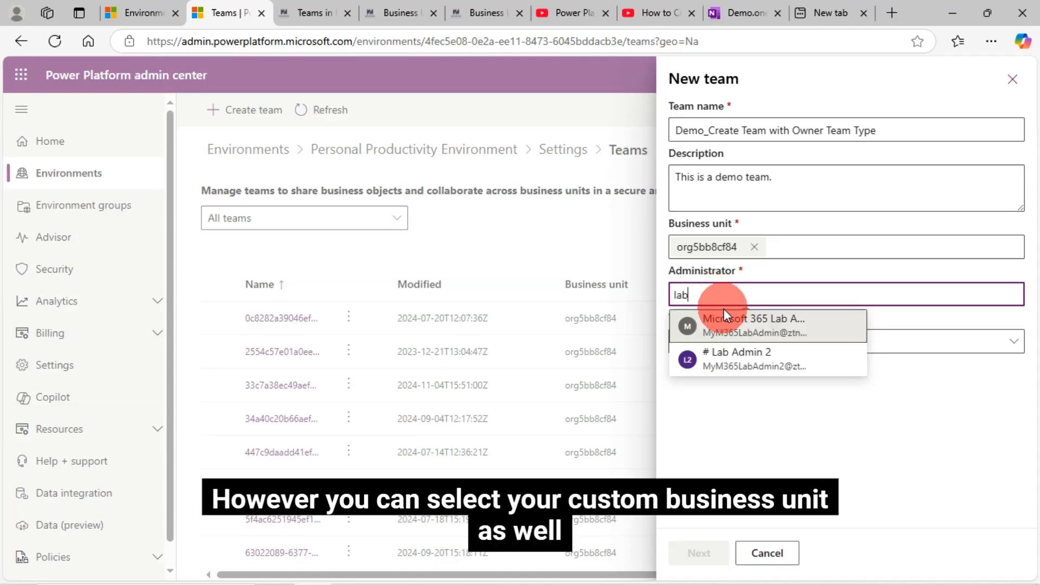
pyautogui.click(739, 361)
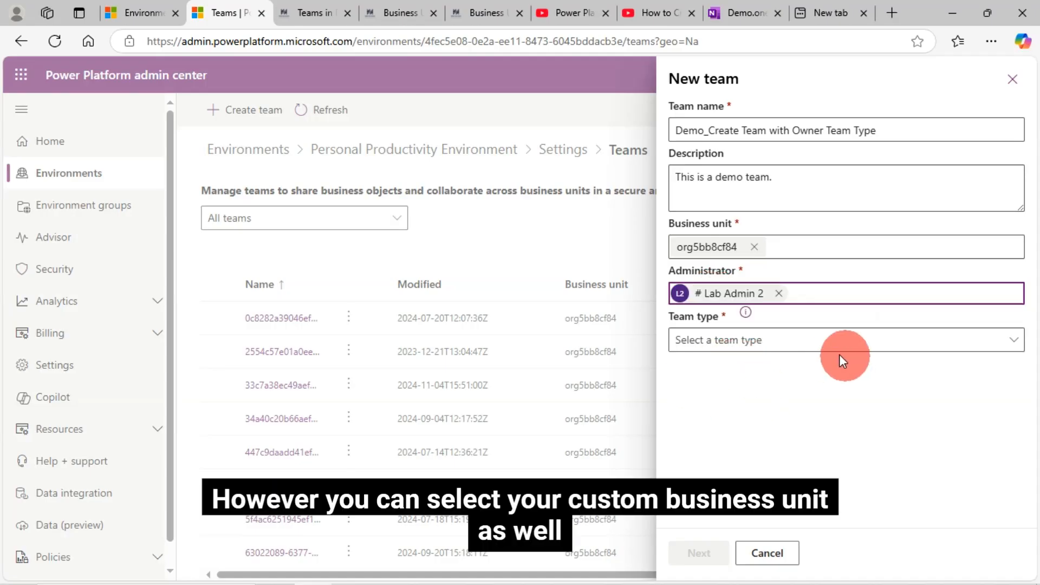
pyautogui.click(818, 347)
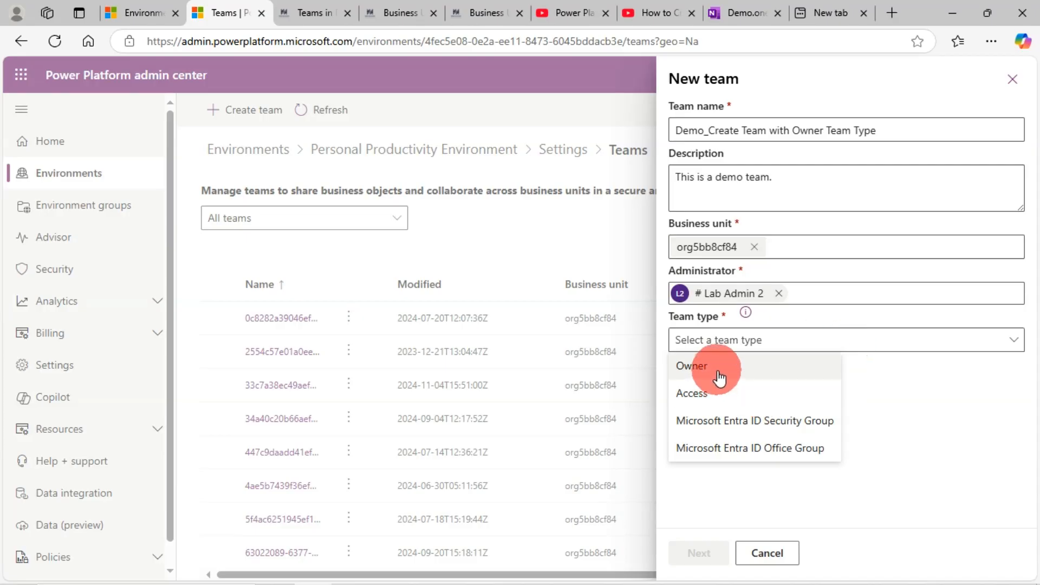
pyautogui.click(751, 373)
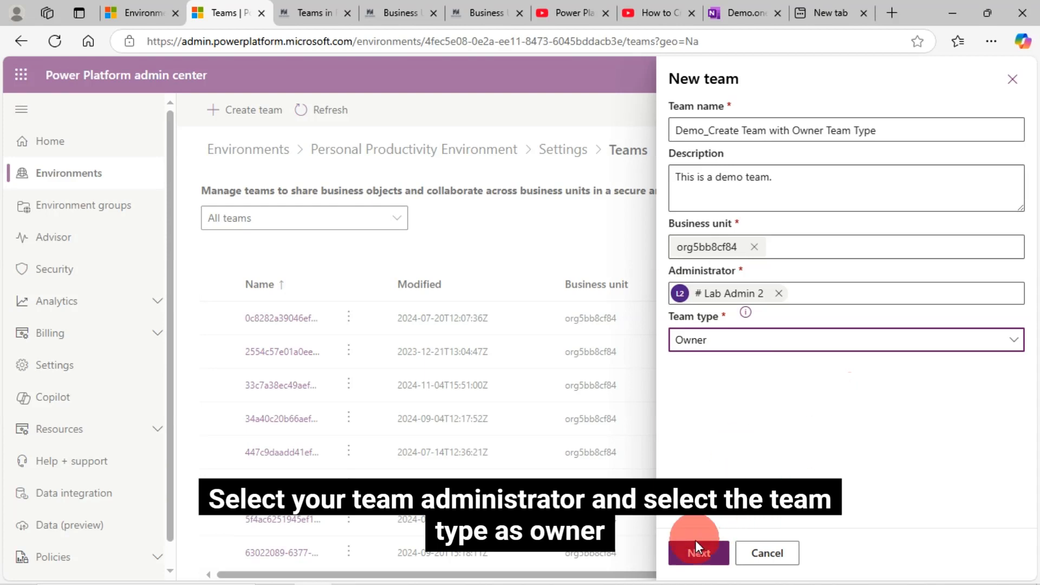
# Create the Owner-type team and add the "# Lab Admin 2" account as its member, continuing to the security roles.
pyautogui.click(701, 553)
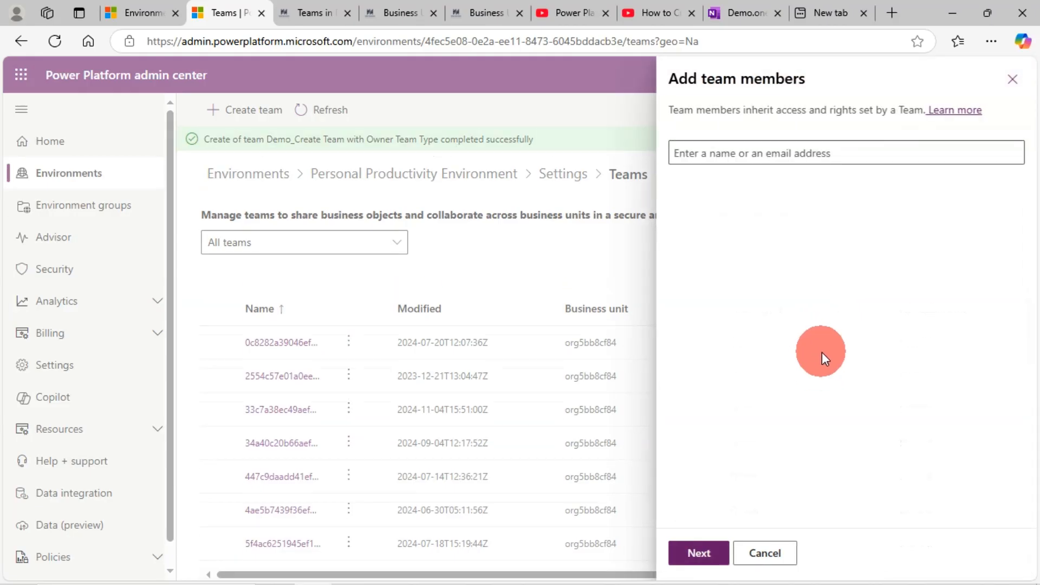
pyautogui.click(728, 155)
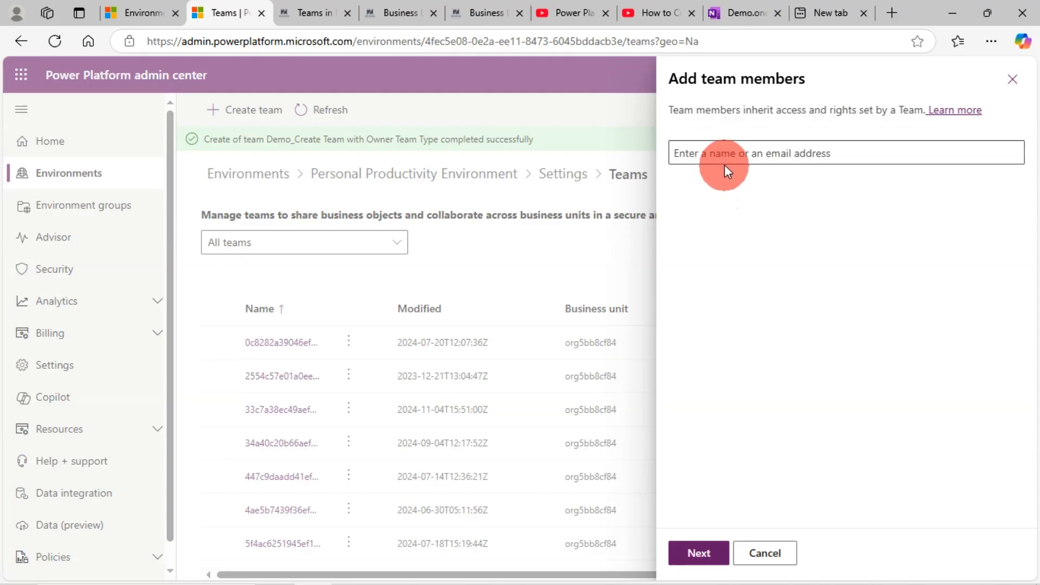
pyautogui.click(721, 153)
pyautogui.write('la')
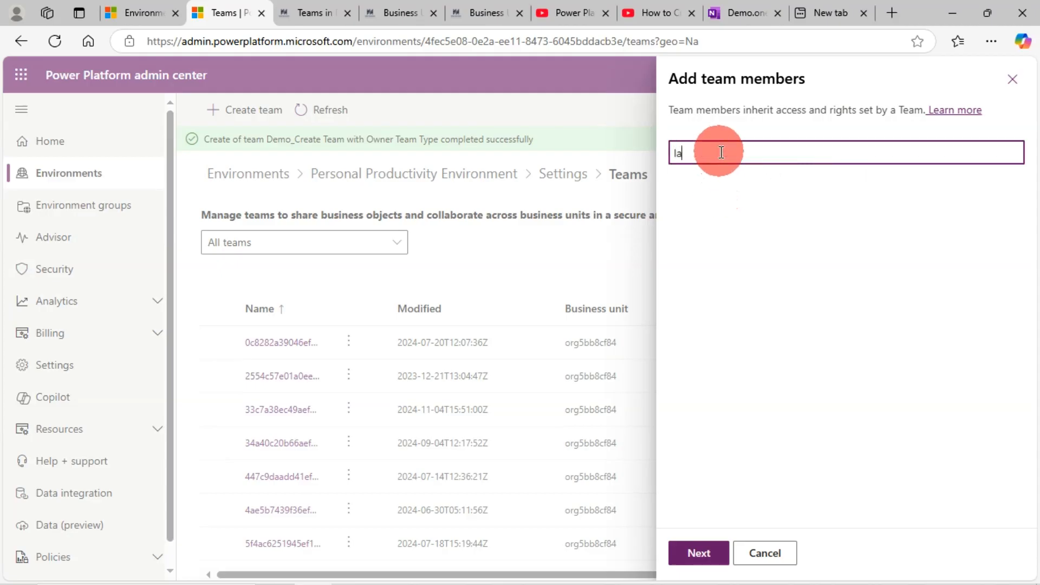
pyautogui.write('b')
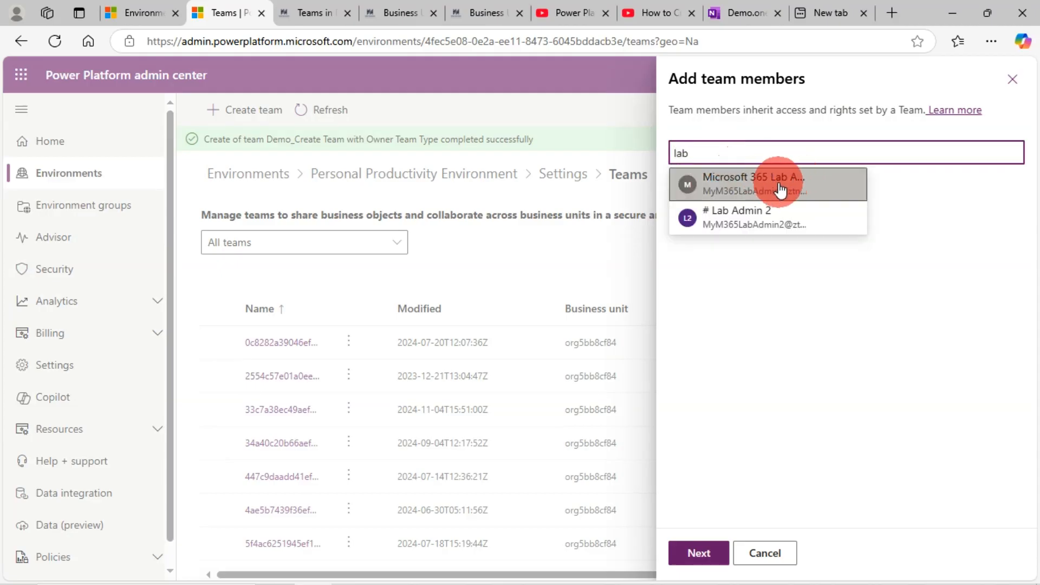
pyautogui.click(750, 217)
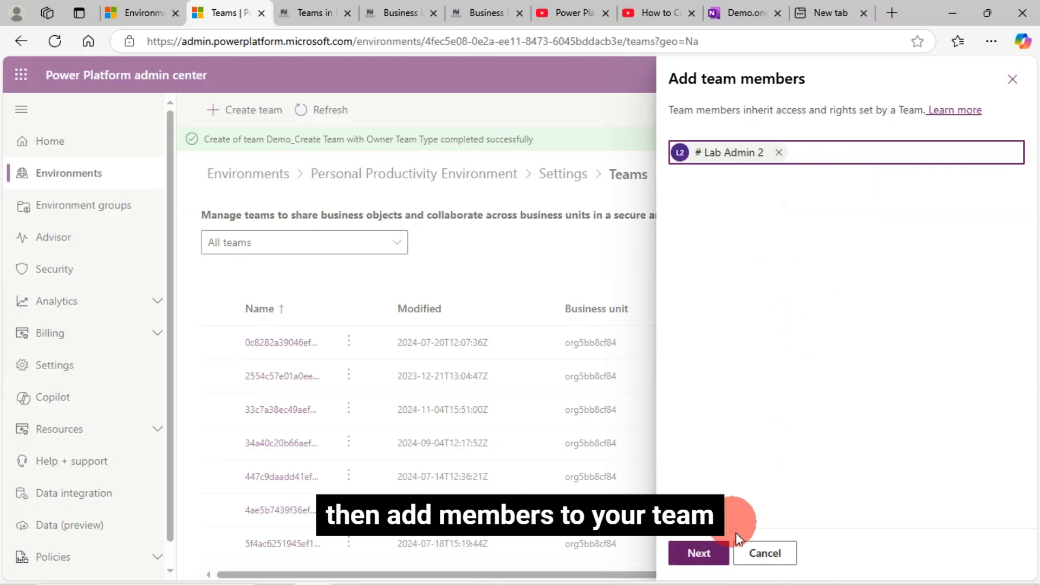
pyautogui.click(700, 552)
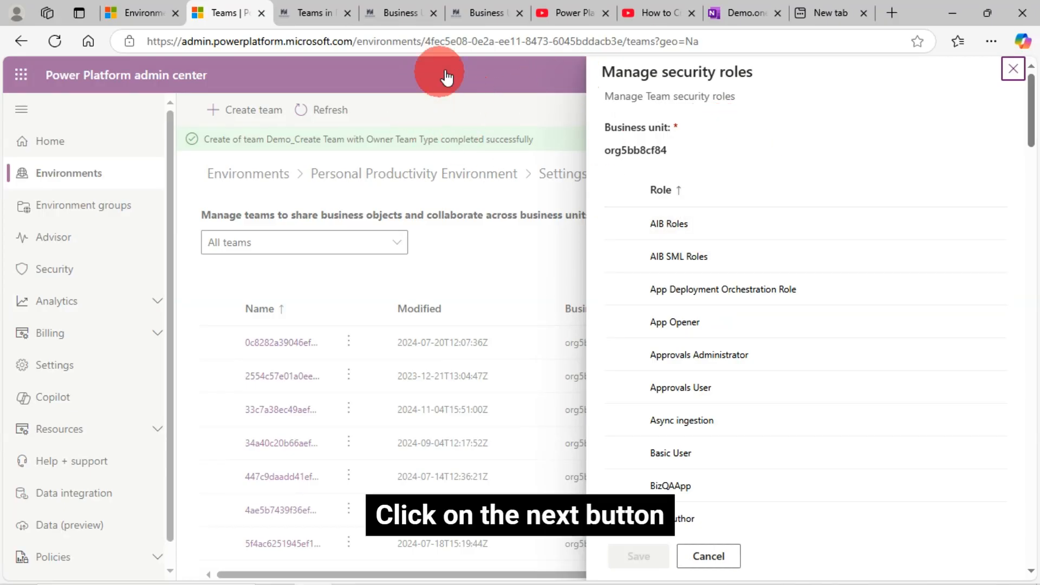
# Look through the business units article, the YouTube videos on custom security roles and business units, and the Teams in Power Platform article.
pyautogui.click(393, 12)
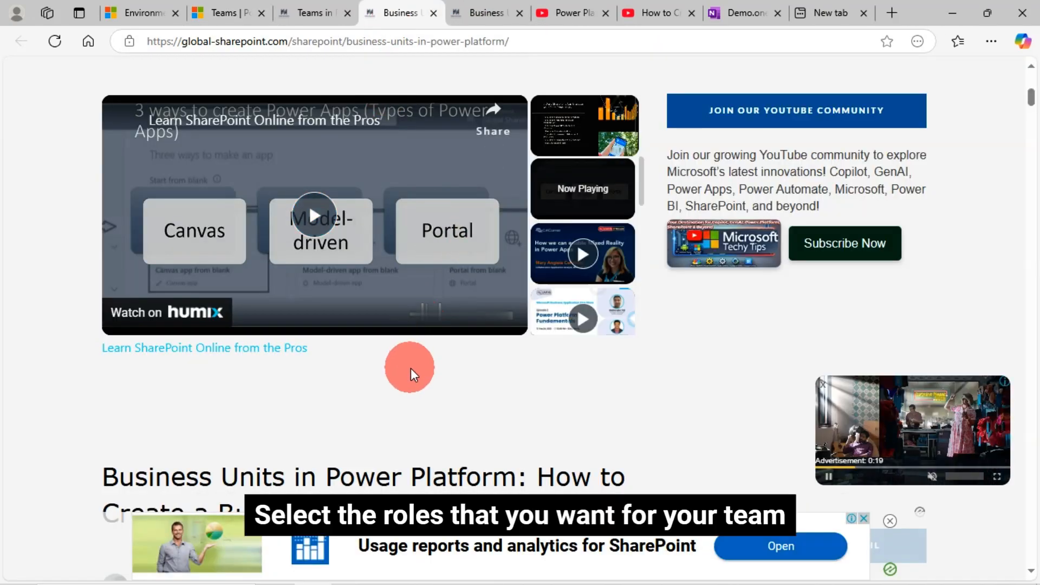
pyautogui.scroll(-1, 412, 365)
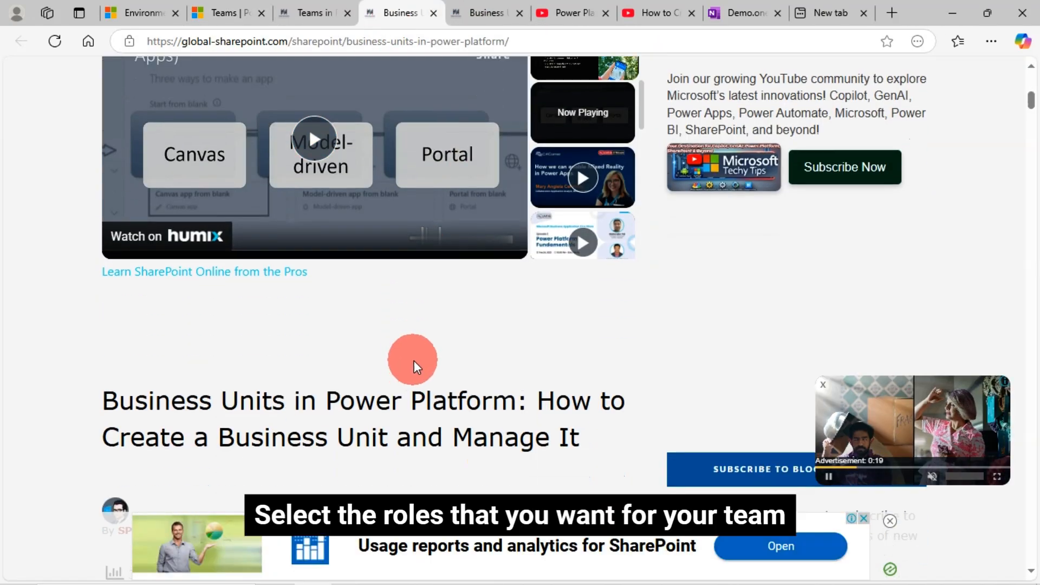
pyautogui.click(566, 13)
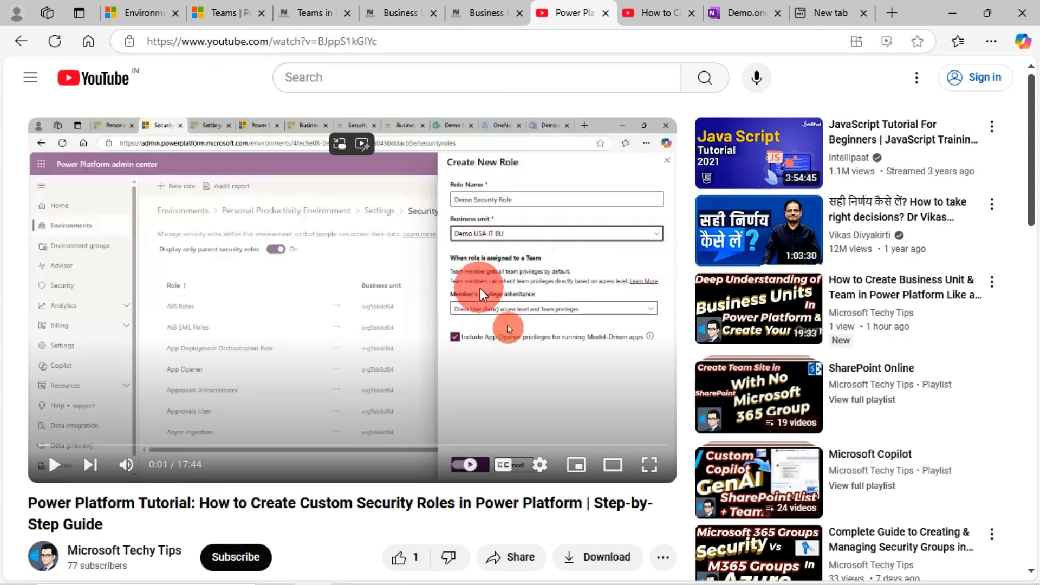
pyautogui.click(653, 13)
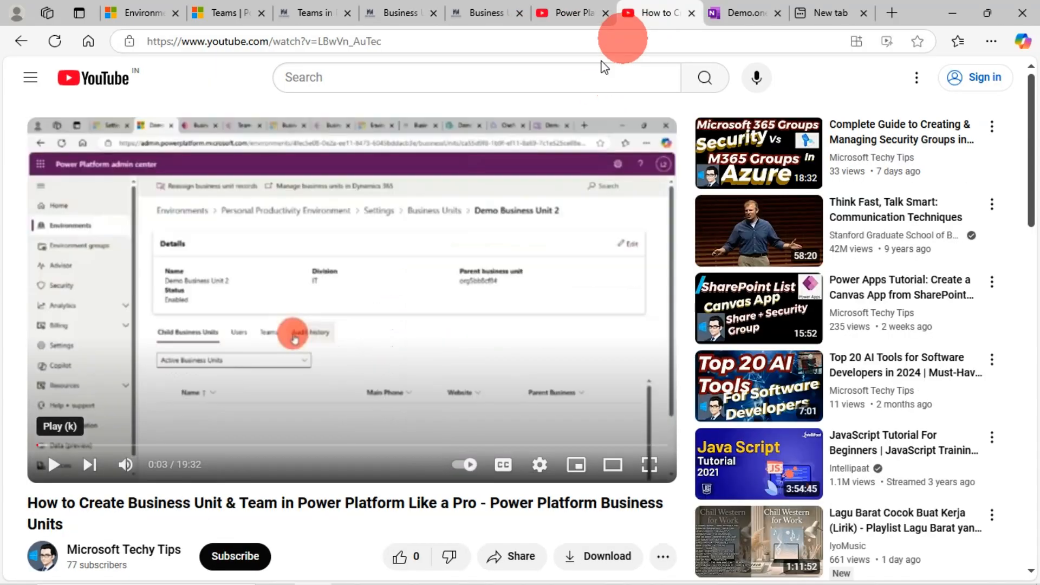
pyautogui.click(563, 12)
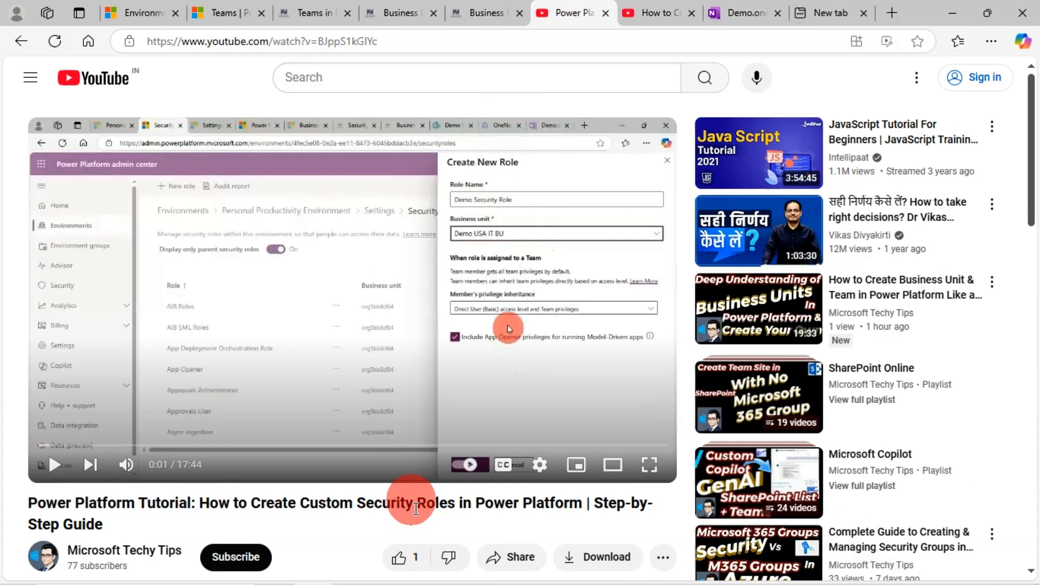
pyautogui.scroll(-7, 405, 488)
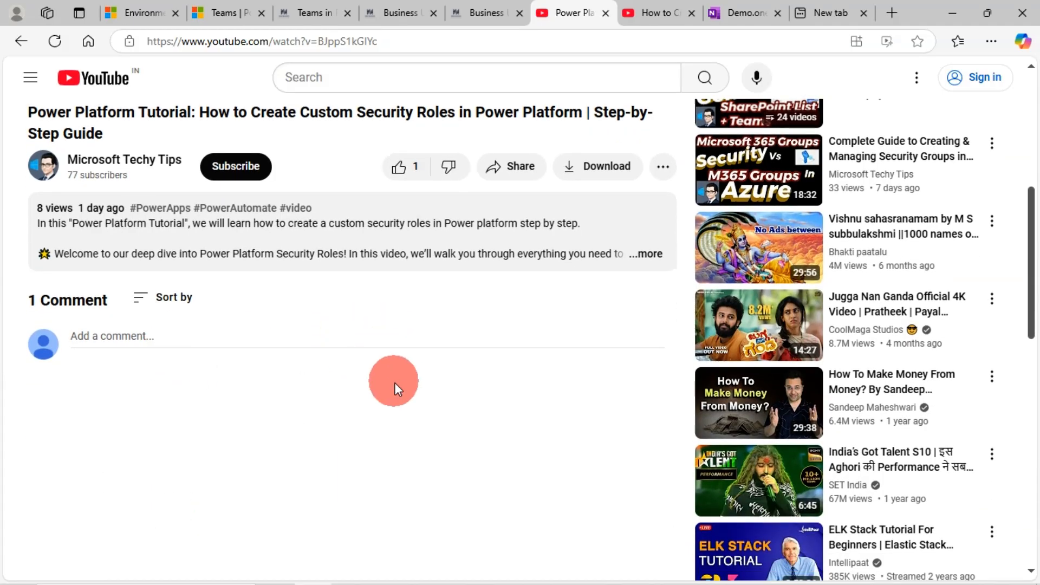
pyautogui.scroll(6, 394, 384)
pyautogui.scroll(-2, 385, 399)
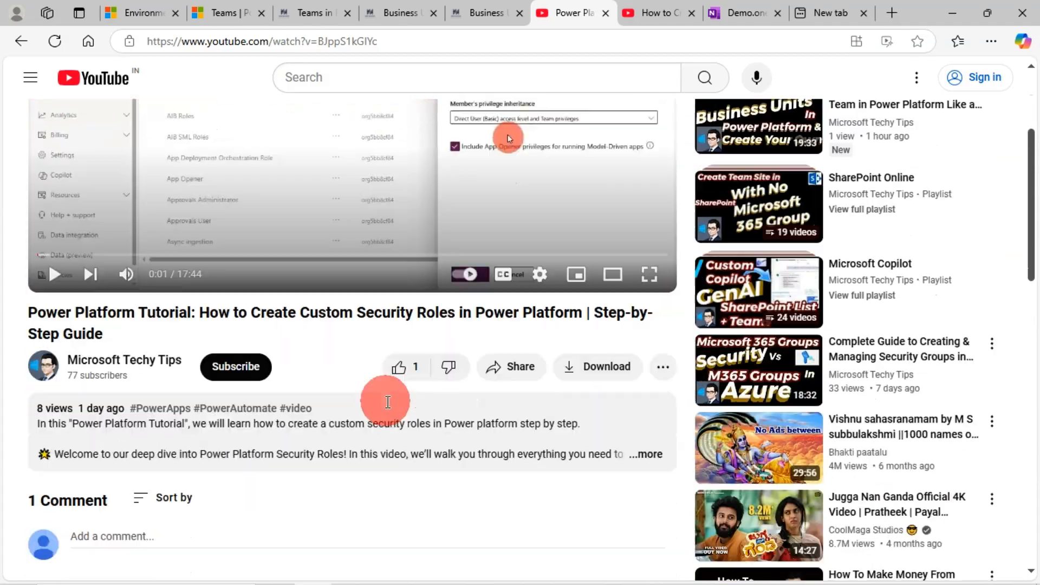
pyautogui.scroll(4, 411, 271)
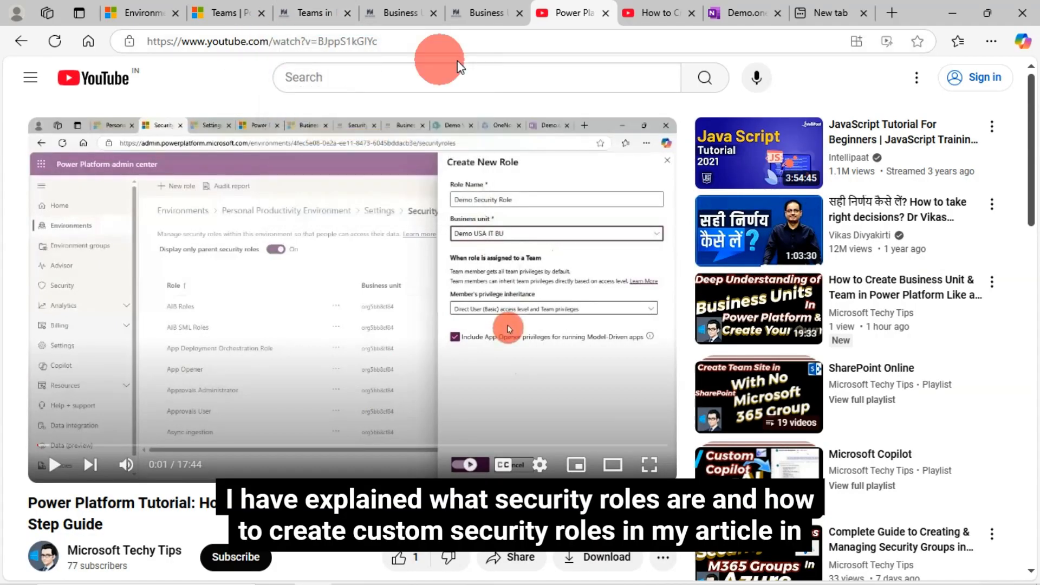
pyautogui.click(302, 15)
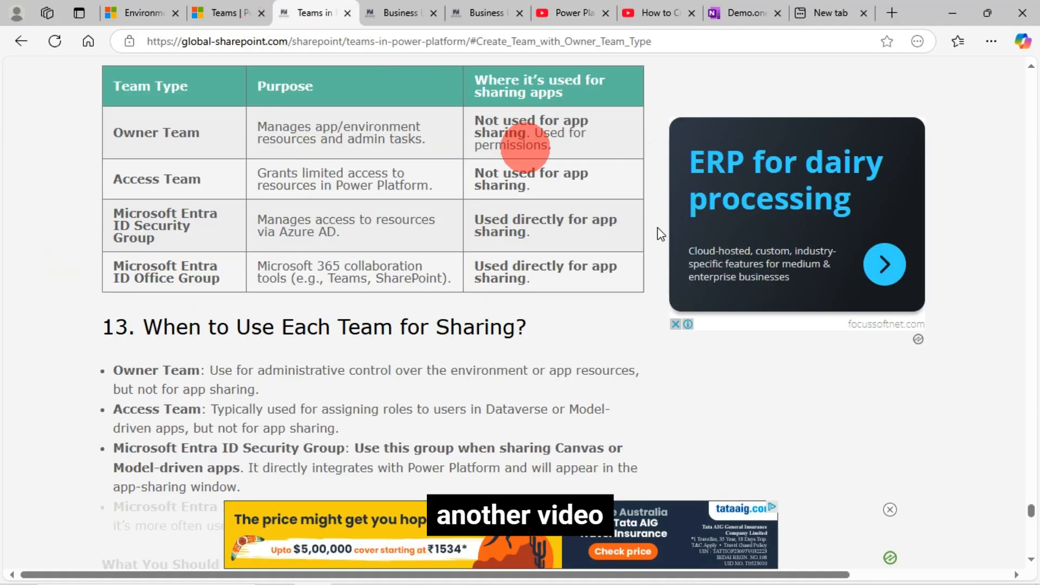
# Back in the Power Platform admin center, assign the AIB Roles, AIB SML Roles and App Opener security roles to the team and save.
pyautogui.click(225, 13)
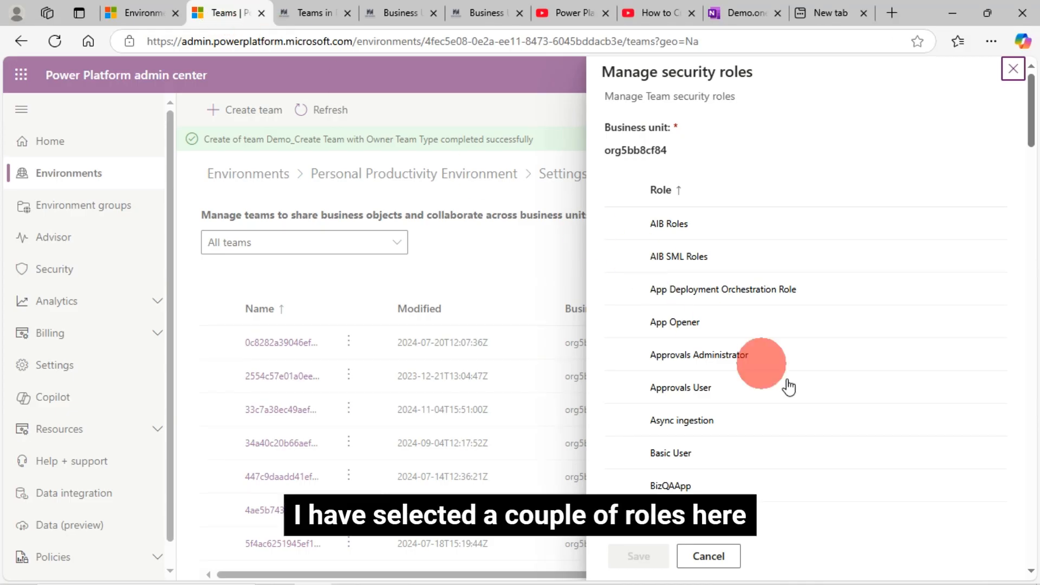
pyautogui.click(623, 223)
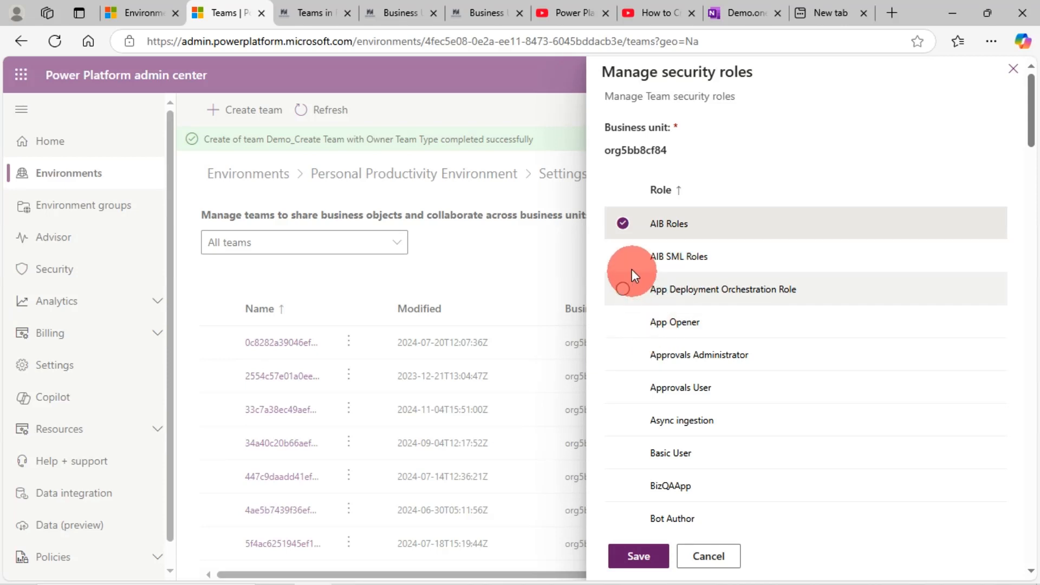
pyautogui.click(623, 257)
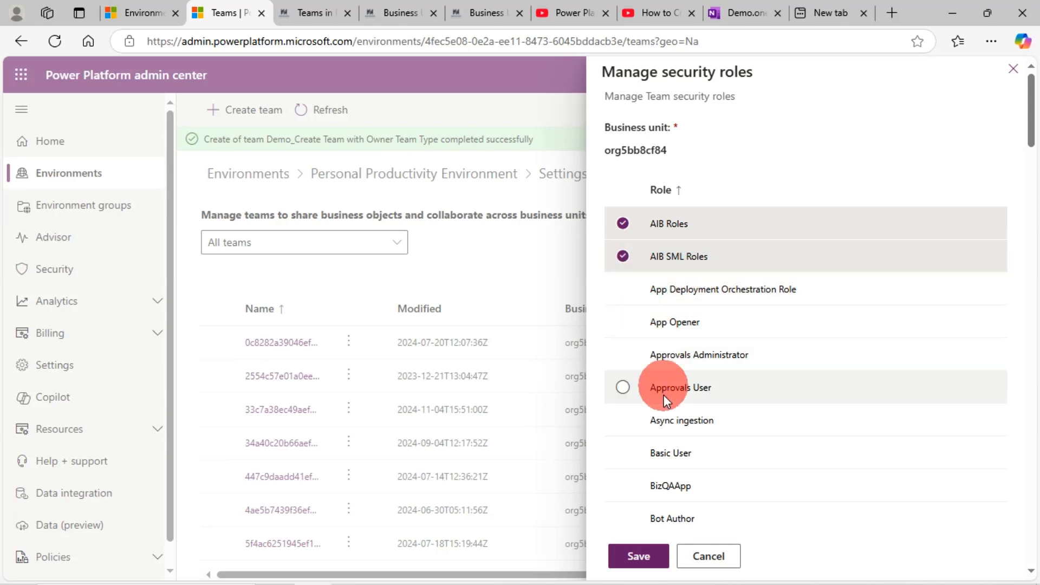
pyautogui.click(623, 321)
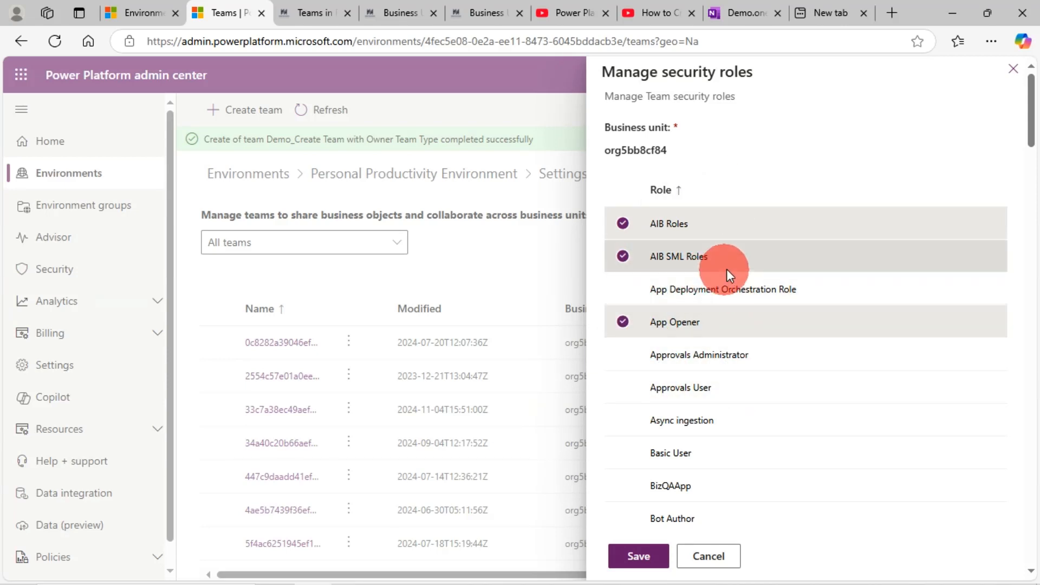
pyautogui.click(653, 560)
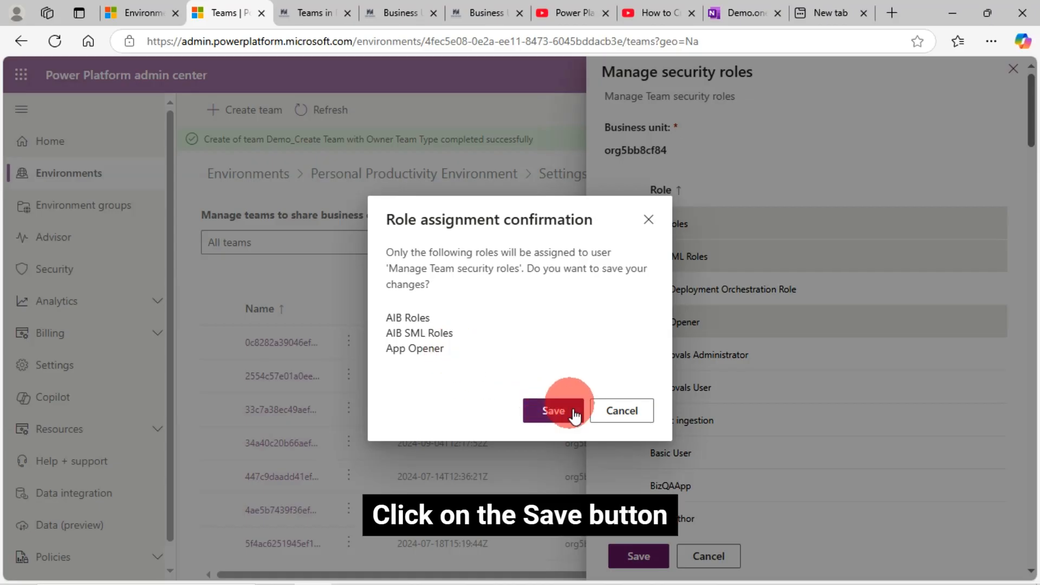
pyautogui.click(554, 411)
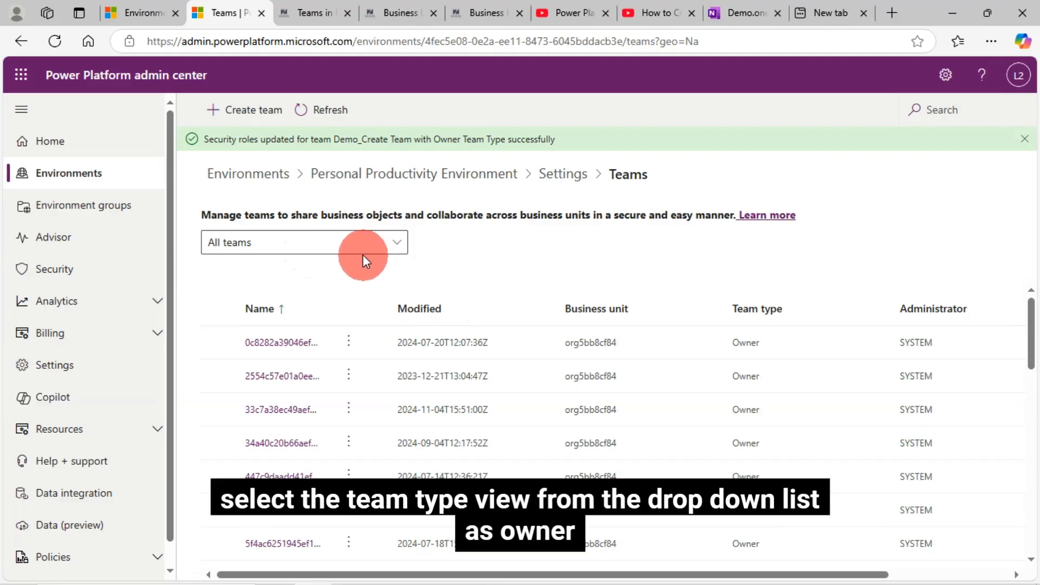
# Filter the teams list to Owner teams and search for "Demo_Create Team with Owner Team Type".
pyautogui.click(301, 245)
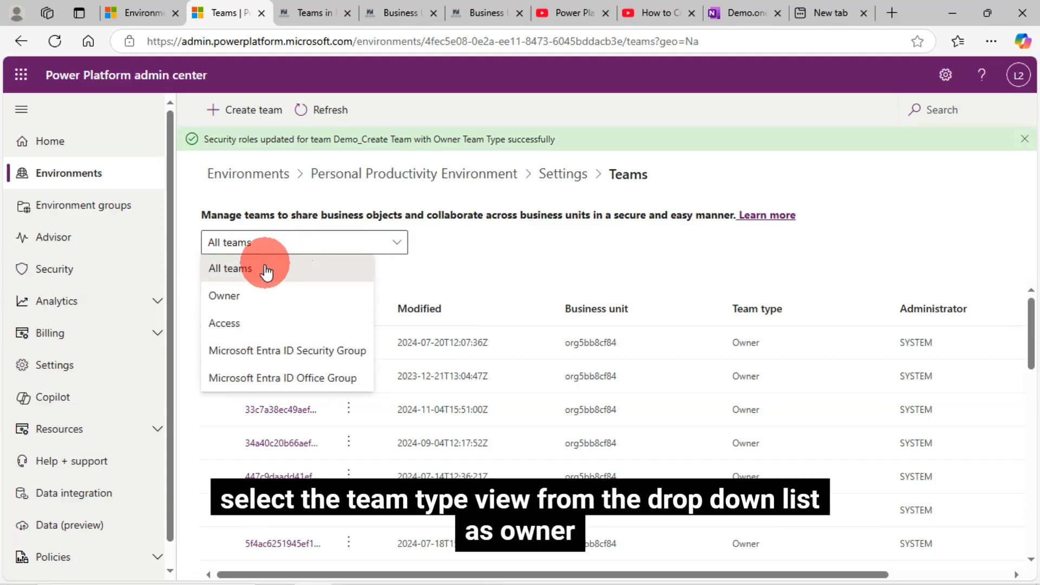
pyautogui.click(243, 297)
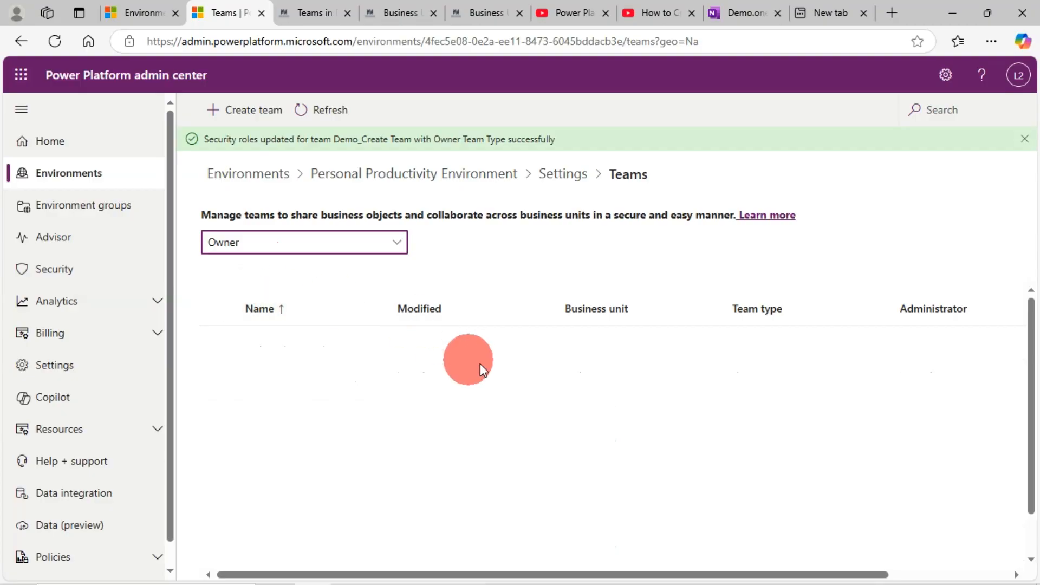
pyautogui.scroll(-8, 755, 421)
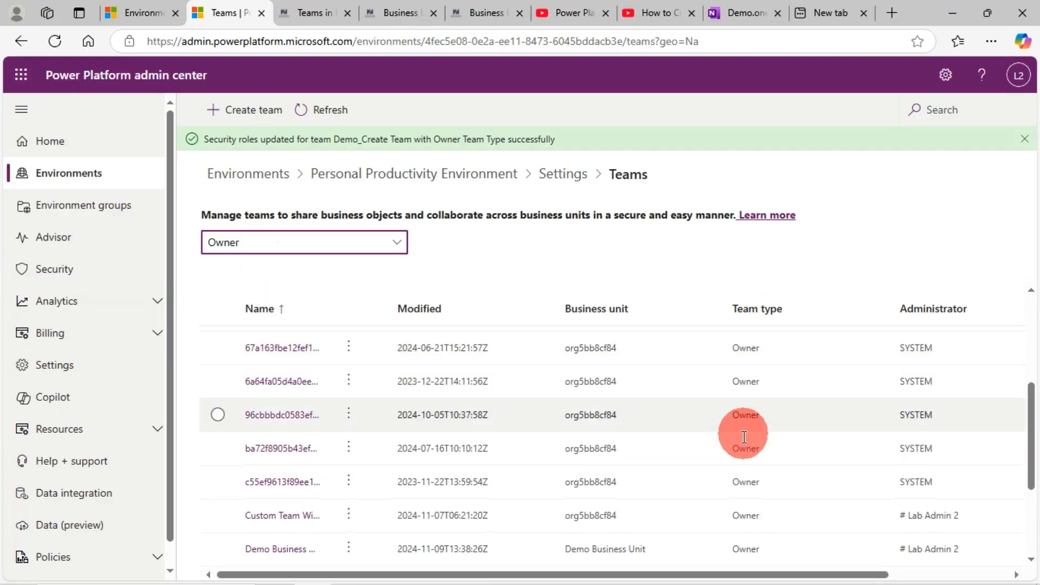
pyautogui.scroll(5, 738, 448)
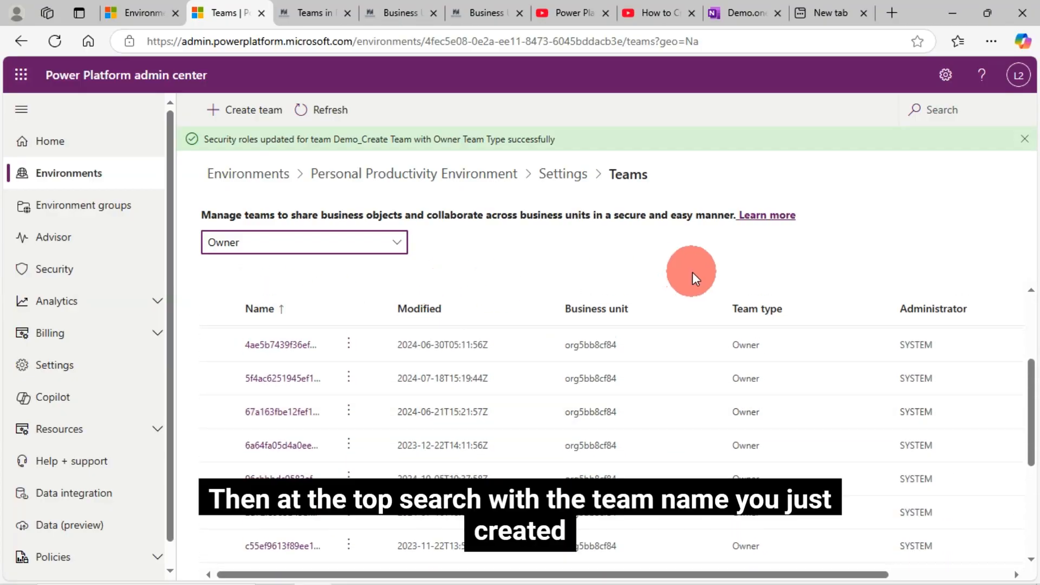
pyautogui.click(926, 110)
pyautogui.write('Demo_Create Team with Owner Team Type')
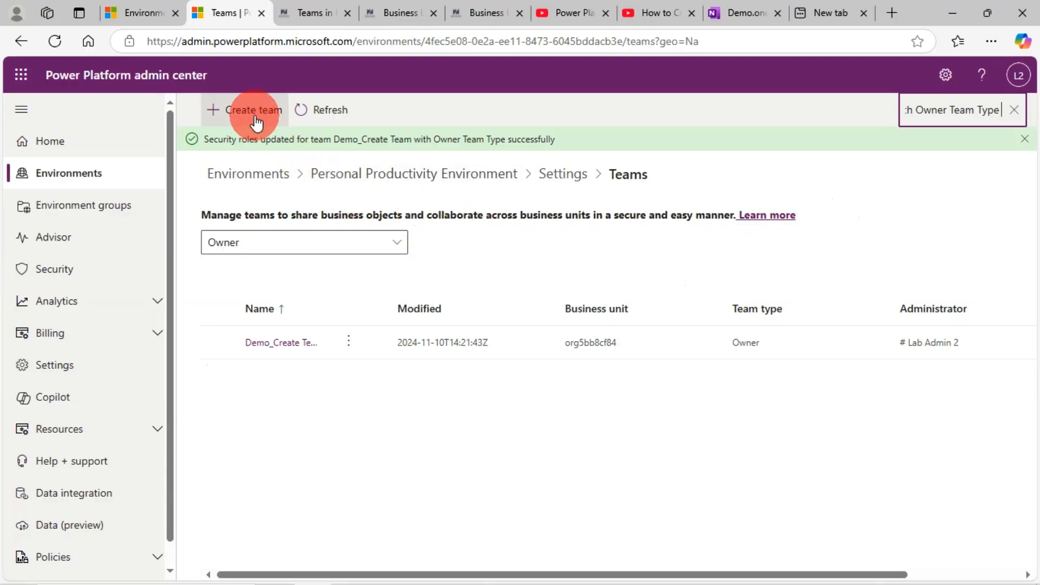
# Start a new team and name it "Demo_Create Team with Access Team Type", copied from the second list item on the OneNote page.
pyautogui.click(254, 114)
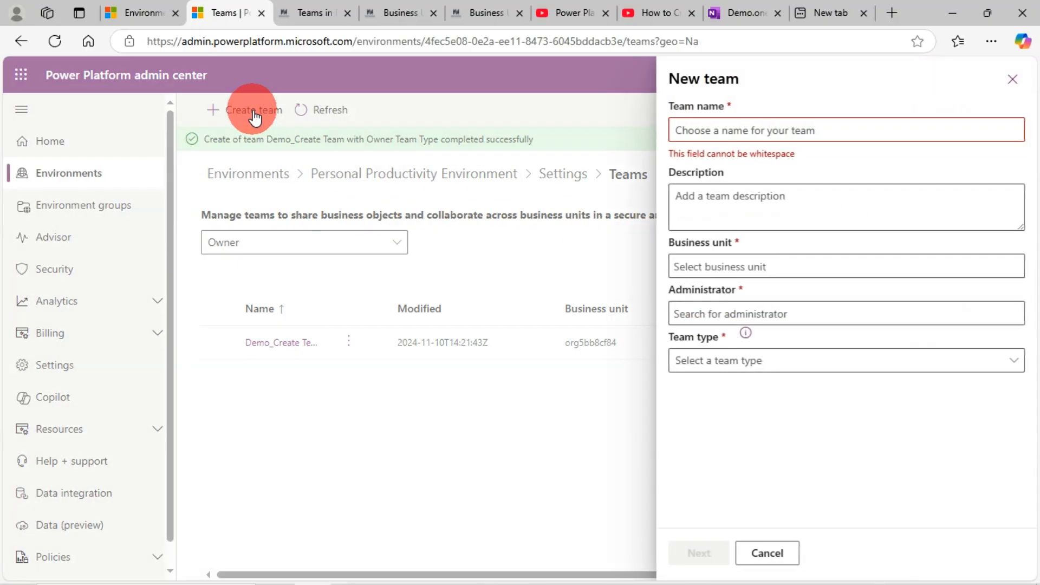
pyautogui.click(738, 12)
pyautogui.moveTo(488, 396); pyautogui.dragTo(433, 371)
pyautogui.hotkey('ctrl', 'c')
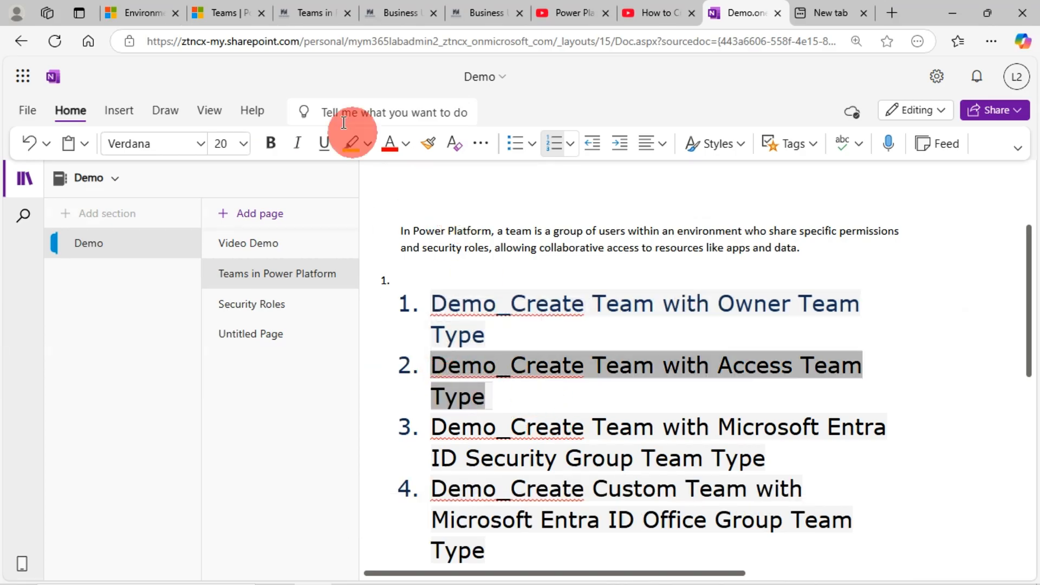
pyautogui.click(224, 15)
pyautogui.click(745, 130)
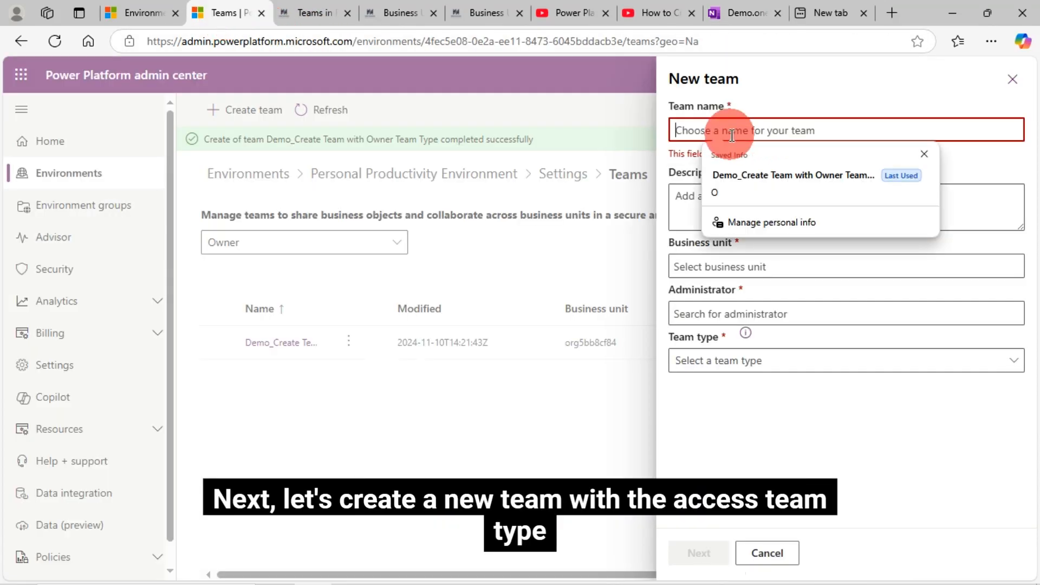
pyautogui.hotkey('ctrl', 'v')
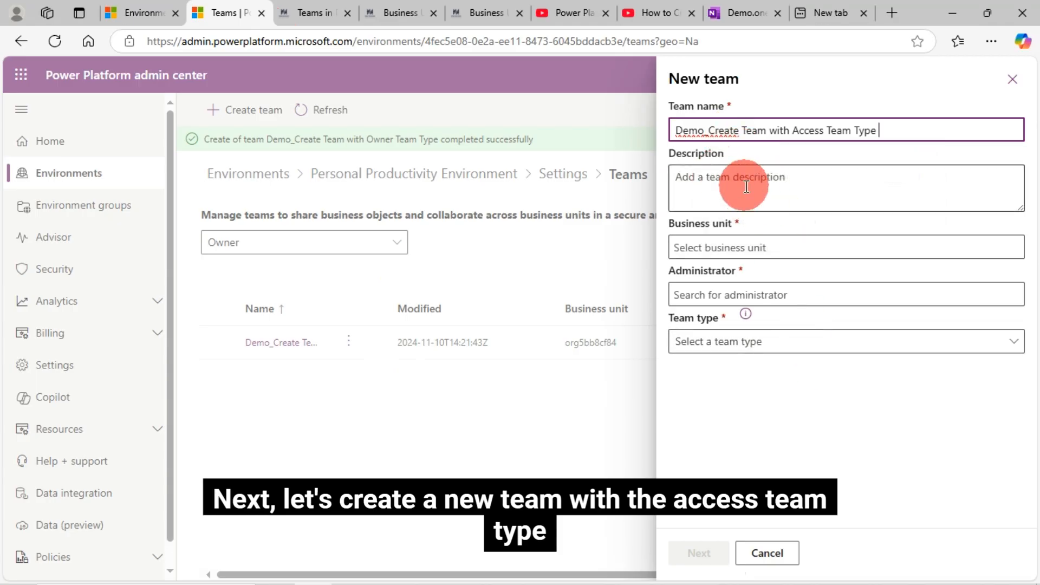
# Complete the new team's required details with business unit org5bb8cf84, administrator Microsoft 365 Lab Admin and team type Access.
pyautogui.click(743, 250)
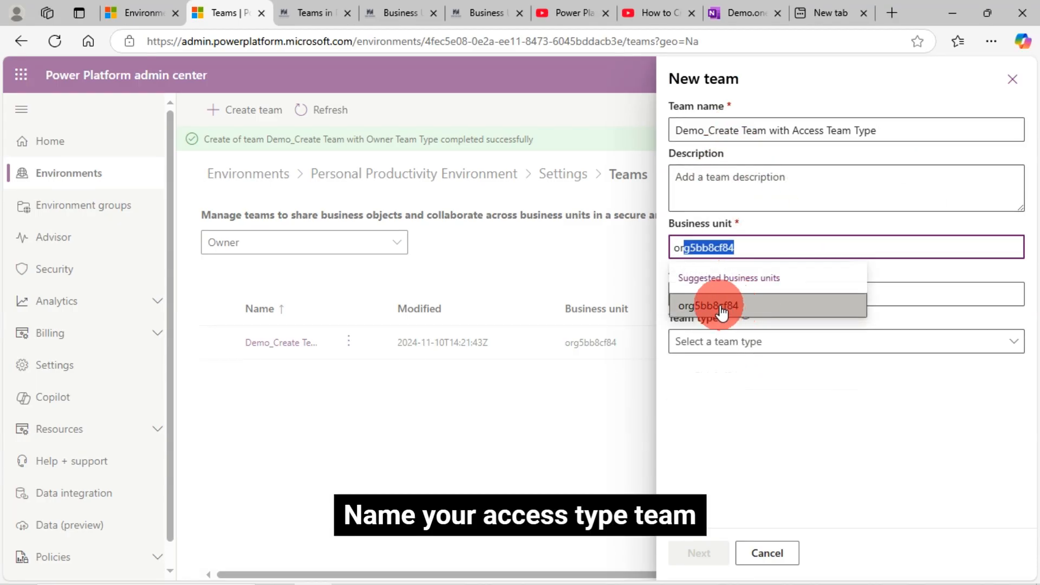
pyautogui.click(721, 305)
pyautogui.click(750, 296)
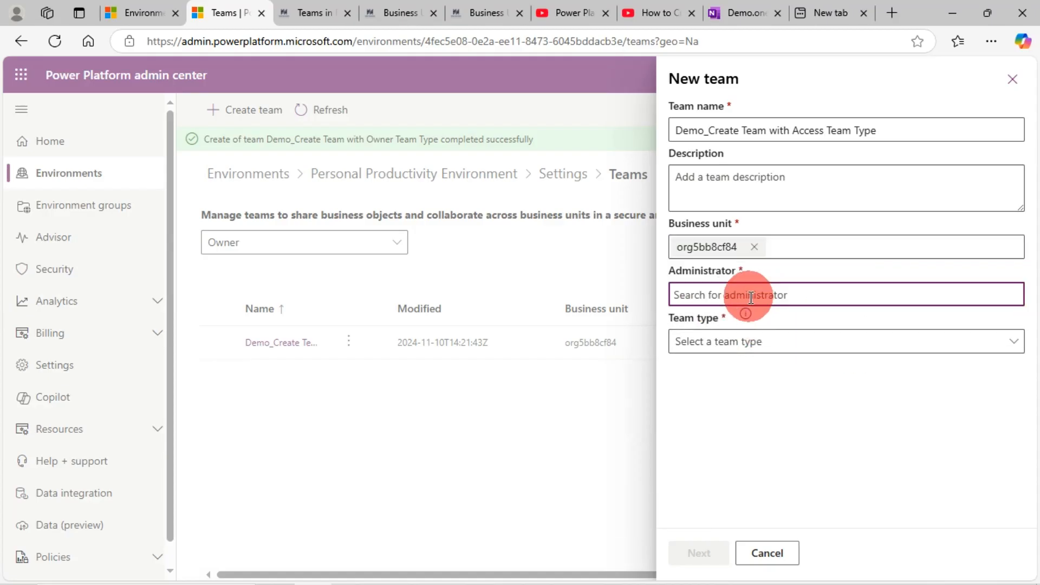
pyautogui.click(783, 363)
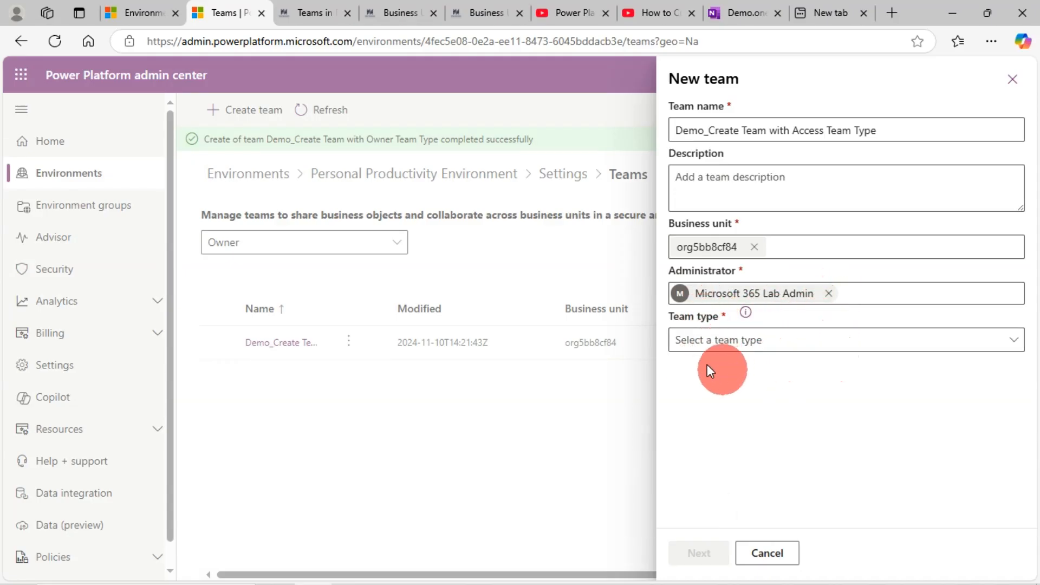
pyautogui.click(748, 348)
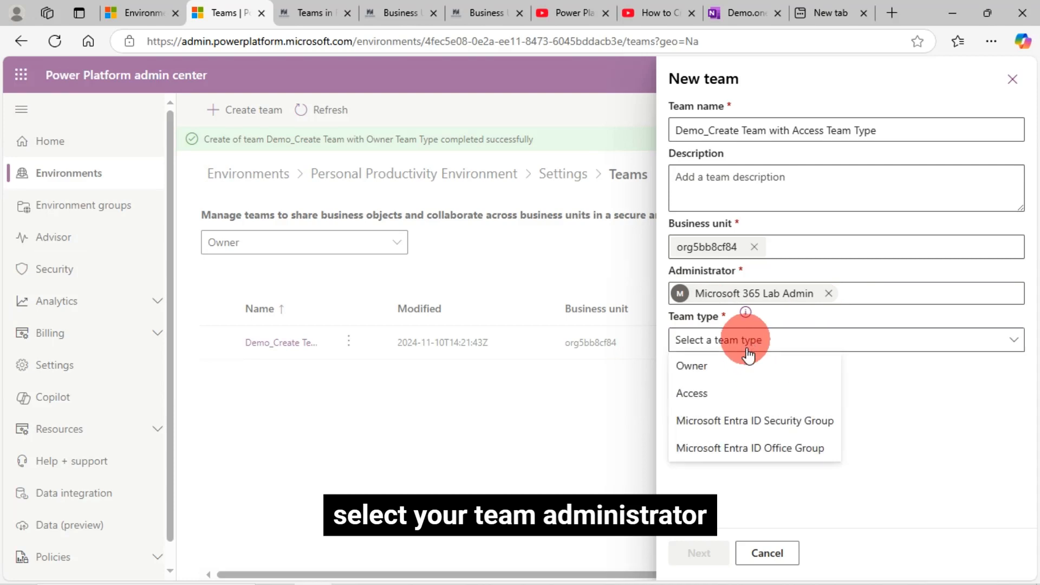
pyautogui.click(704, 394)
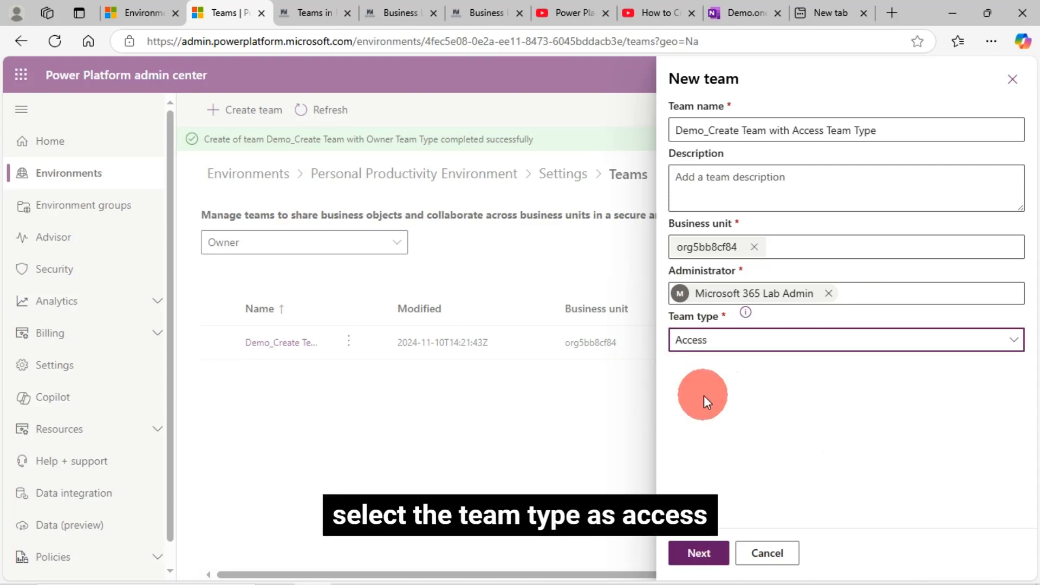
# Create the Access team and add # Lab Admin 2 as its team member.
pyautogui.click(702, 553)
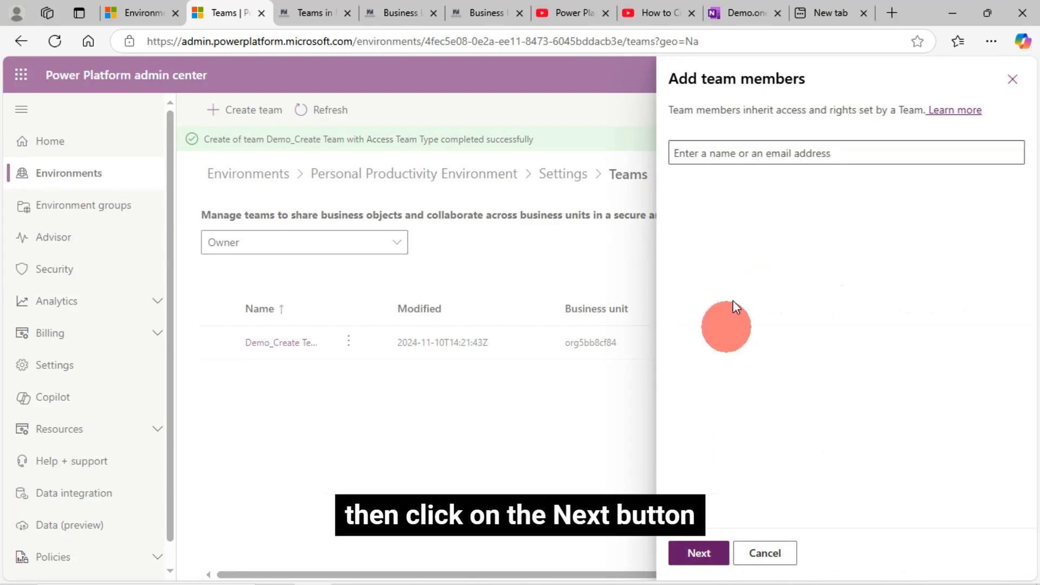
pyautogui.click(708, 153)
pyautogui.write('la')
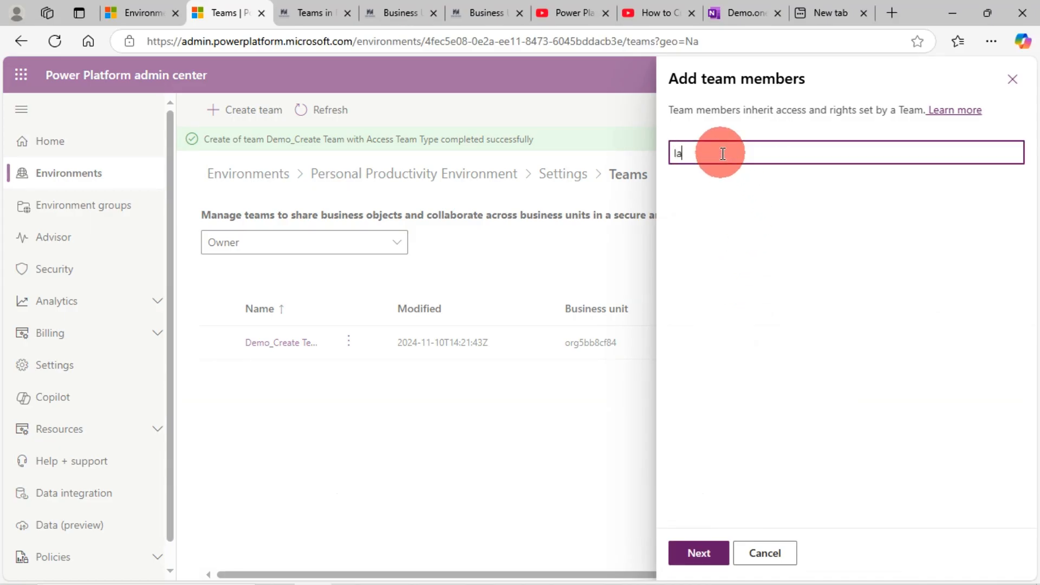
pyautogui.write('b')
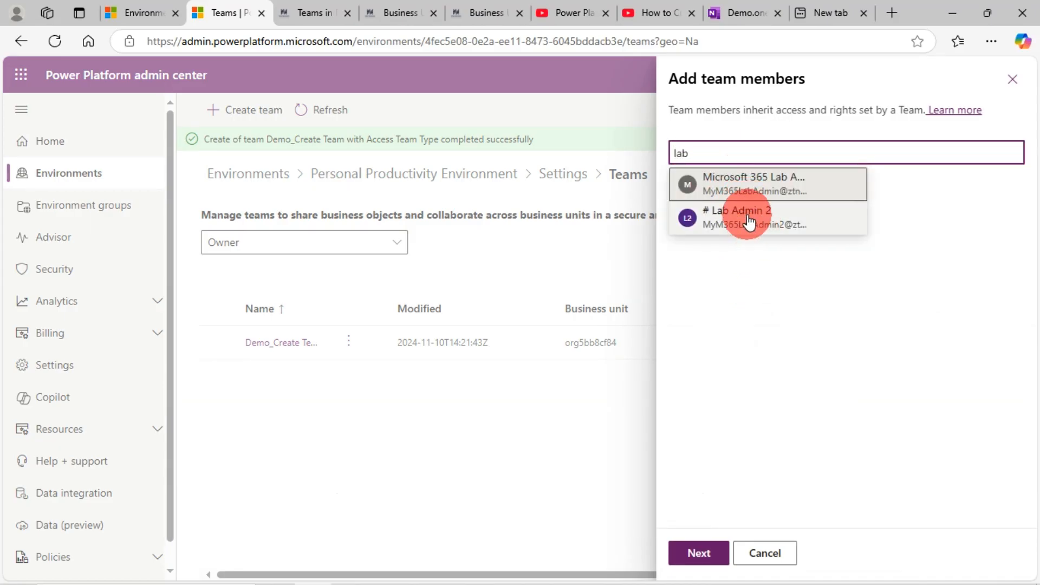
pyautogui.click(747, 217)
pyautogui.click(707, 558)
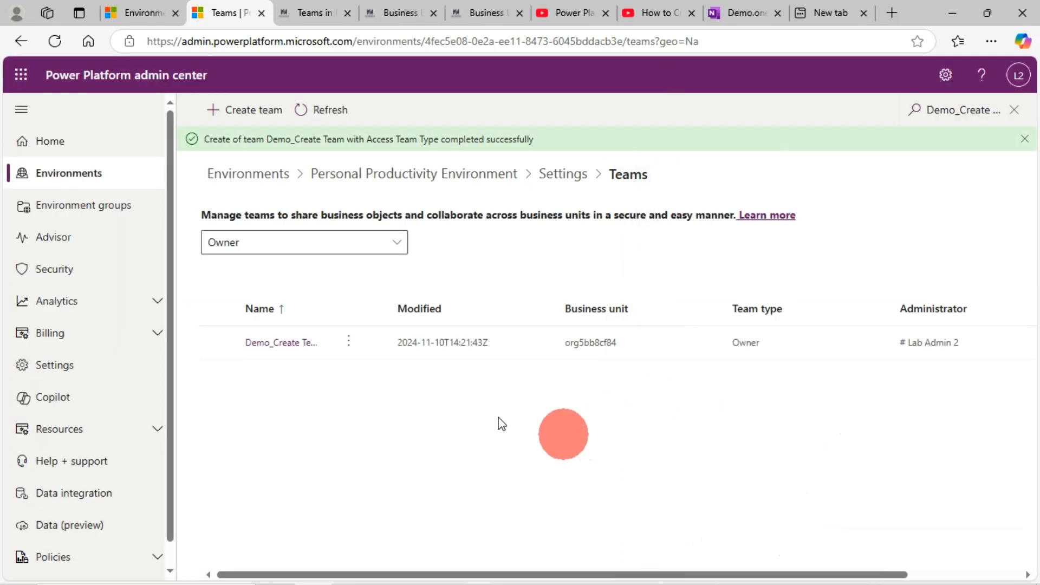
# Search the teams list for "Demo_Create Team with Access Team Type" and filter it to Access teams.
pyautogui.click(963, 109)
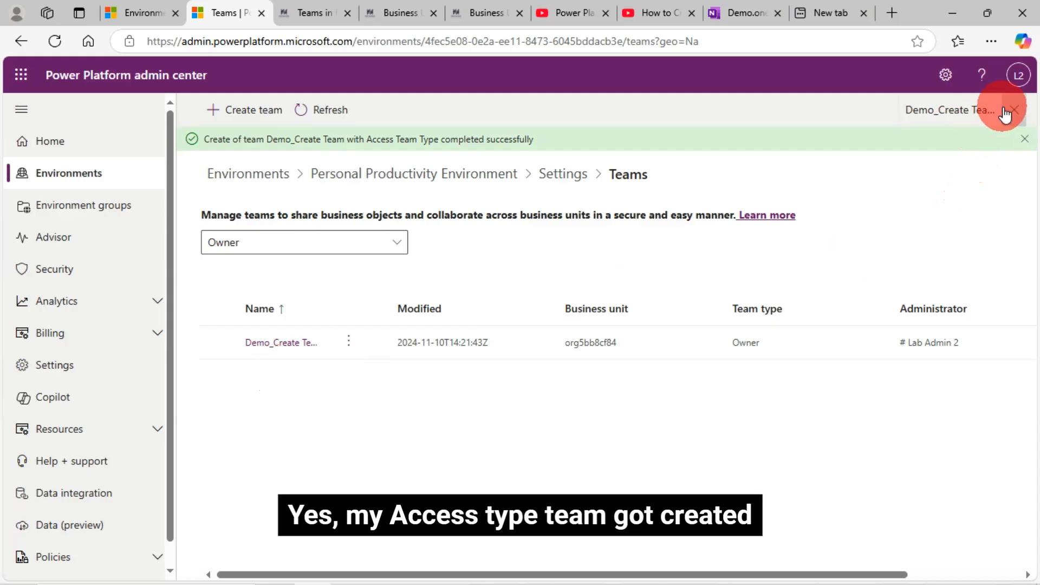
pyautogui.tripleClick(963, 110)
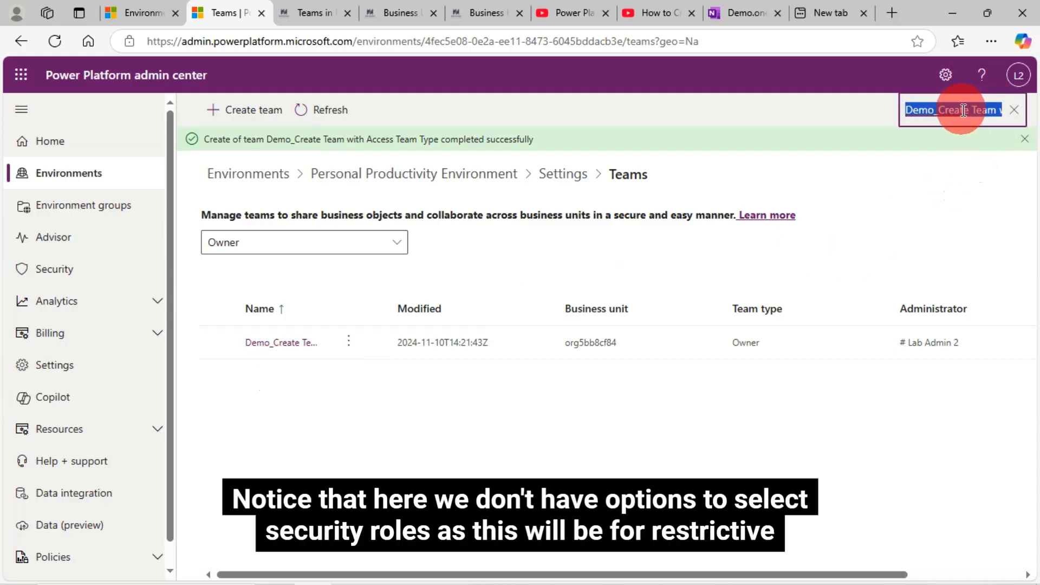
pyautogui.hotkey('ctrl', 'v')
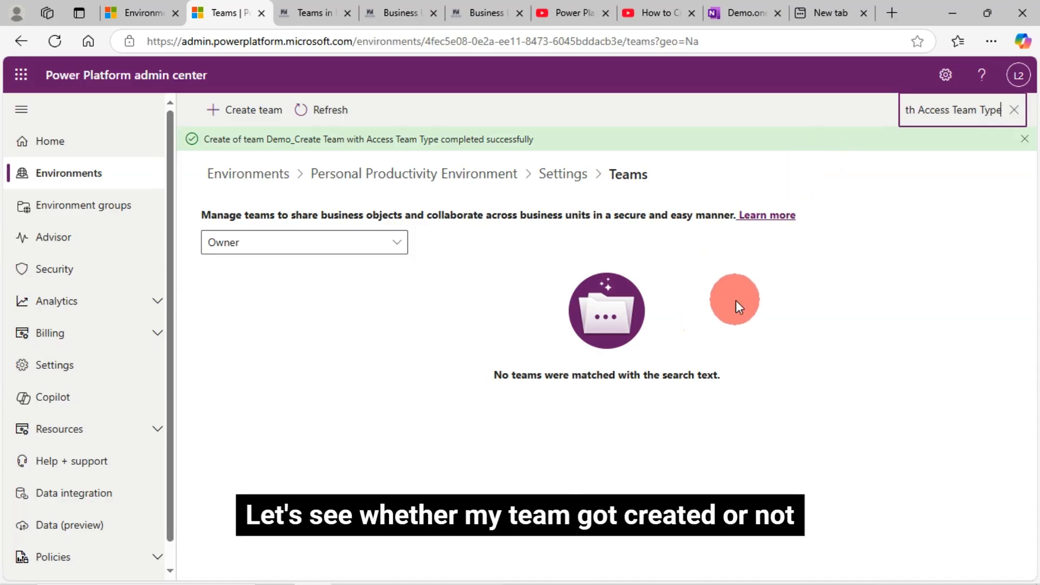
pyautogui.click(316, 251)
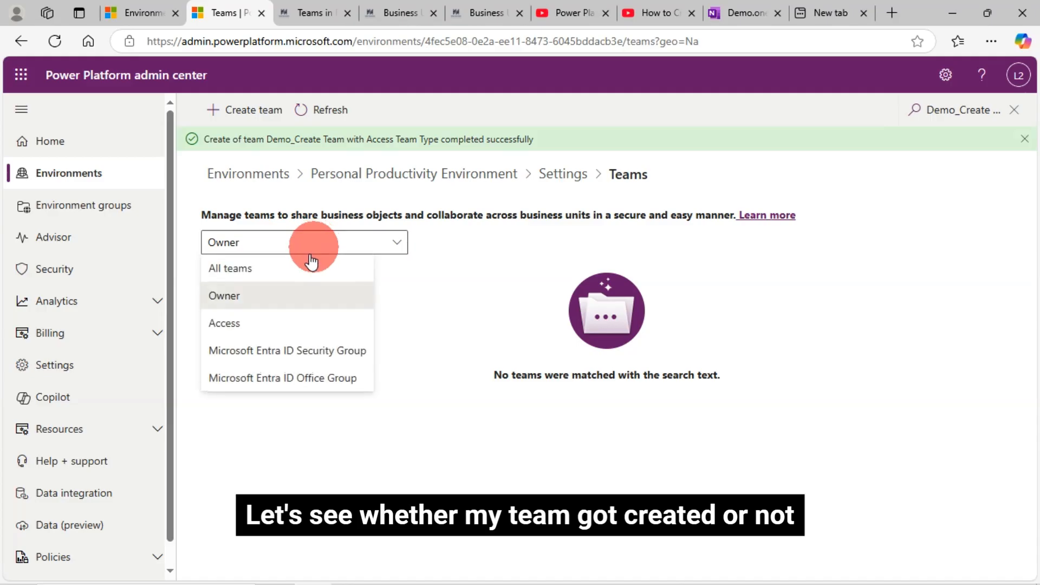
pyautogui.click(247, 323)
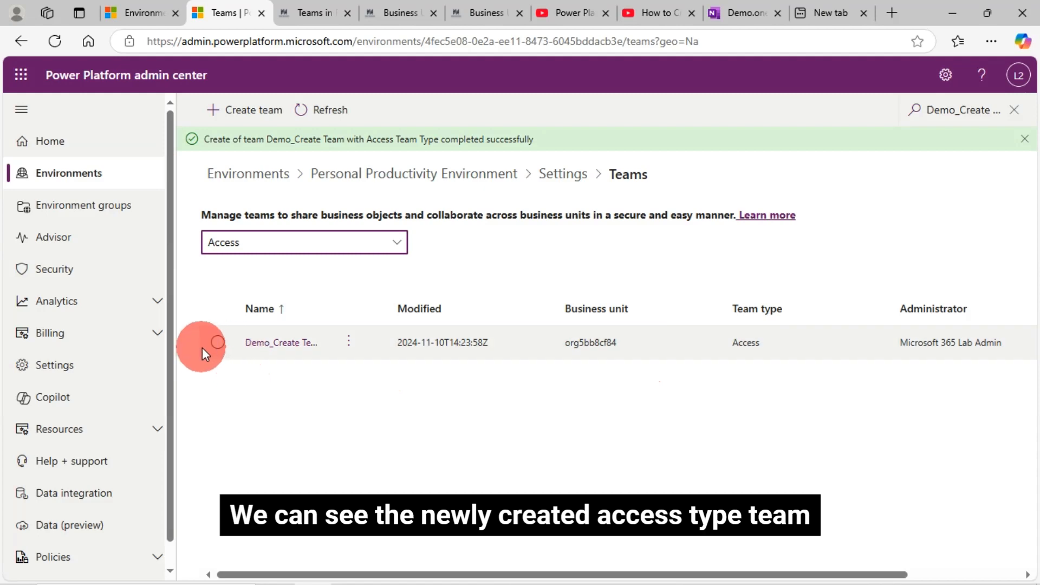
# Start a new team and name it "Demo_Create Team with Microsoft Entra ID Security Group Team Type", copied from the third list item on the OneNote page.
pyautogui.click(254, 114)
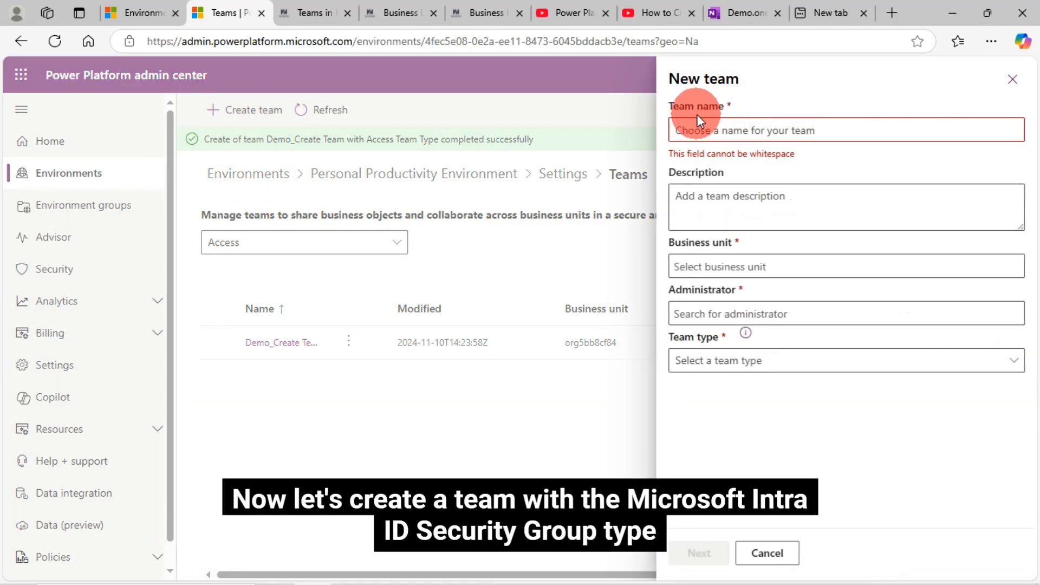
pyautogui.click(729, 9)
pyautogui.scroll(-1, 522, 457)
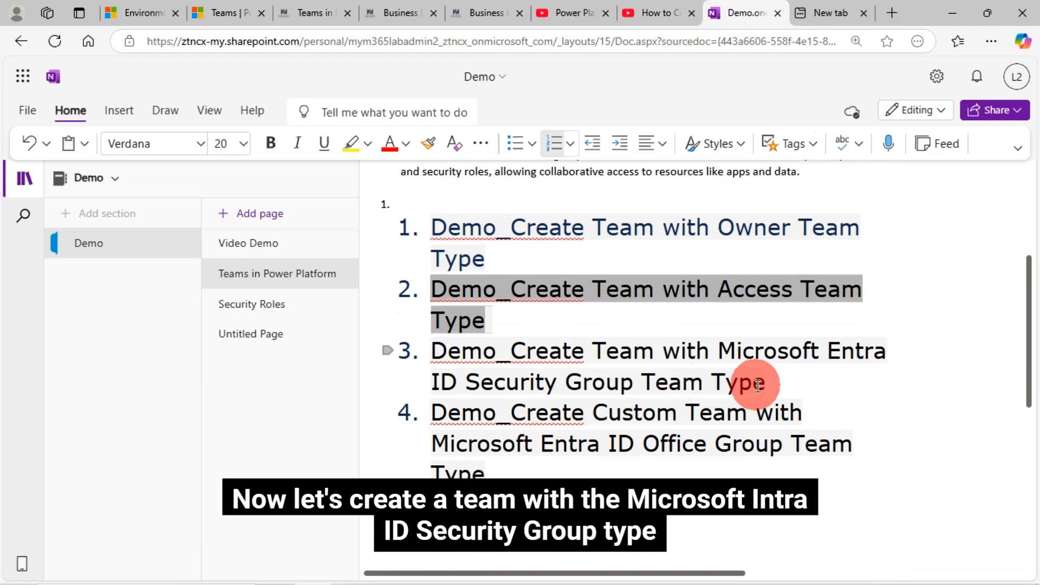
pyautogui.moveTo(772, 384); pyautogui.dragTo(437, 352)
pyautogui.hotkey('ctrl', 'c')
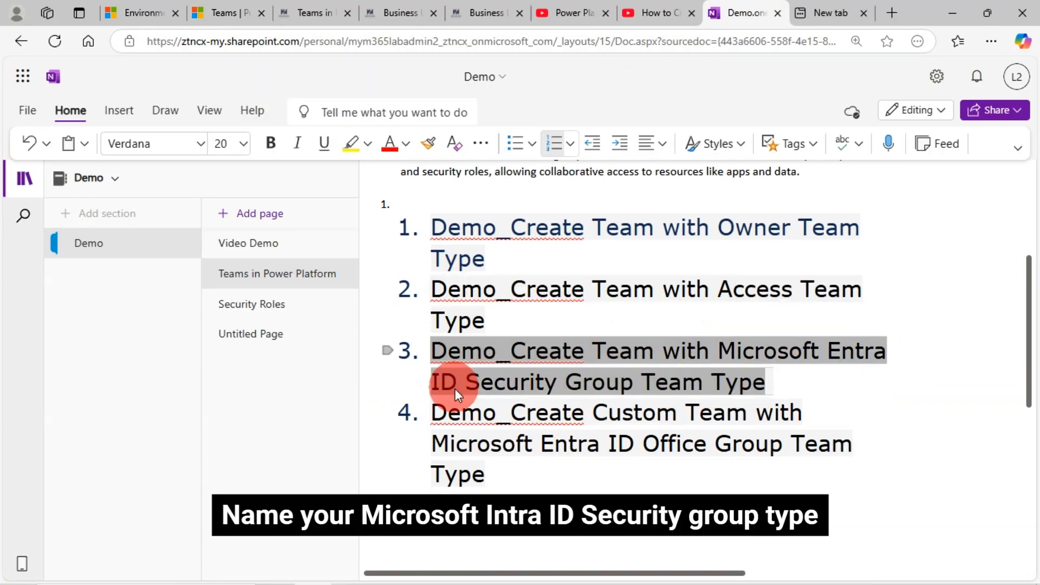
pyautogui.click(233, 17)
pyautogui.click(688, 130)
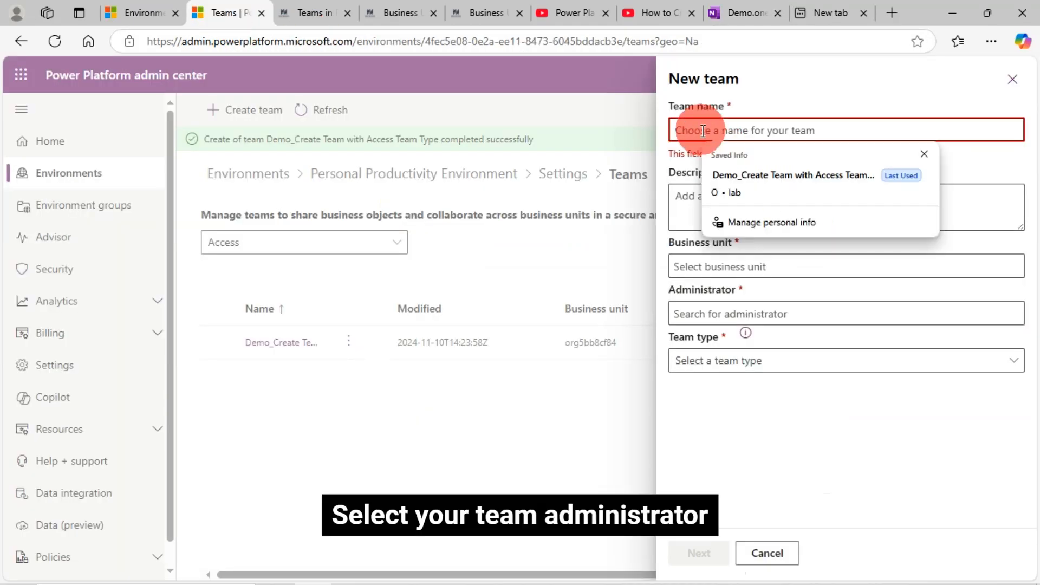
pyautogui.hotkey('ctrl', 'v')
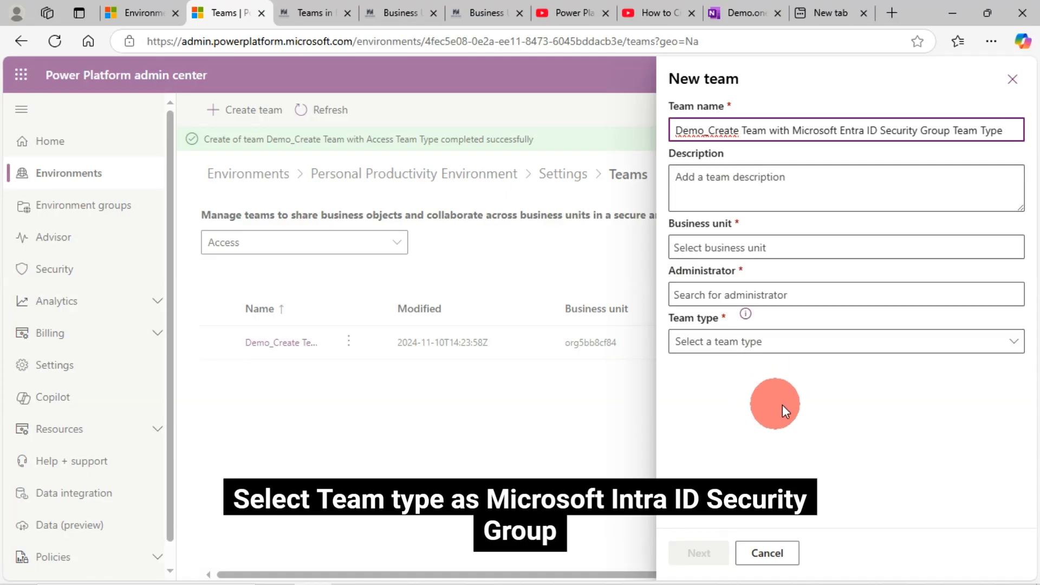
# Set the new team's business unit to org5bb8cf84, administrator to # Lab Admin 2 and team type to Microsoft Entra ID Security Group.
pyautogui.click(730, 252)
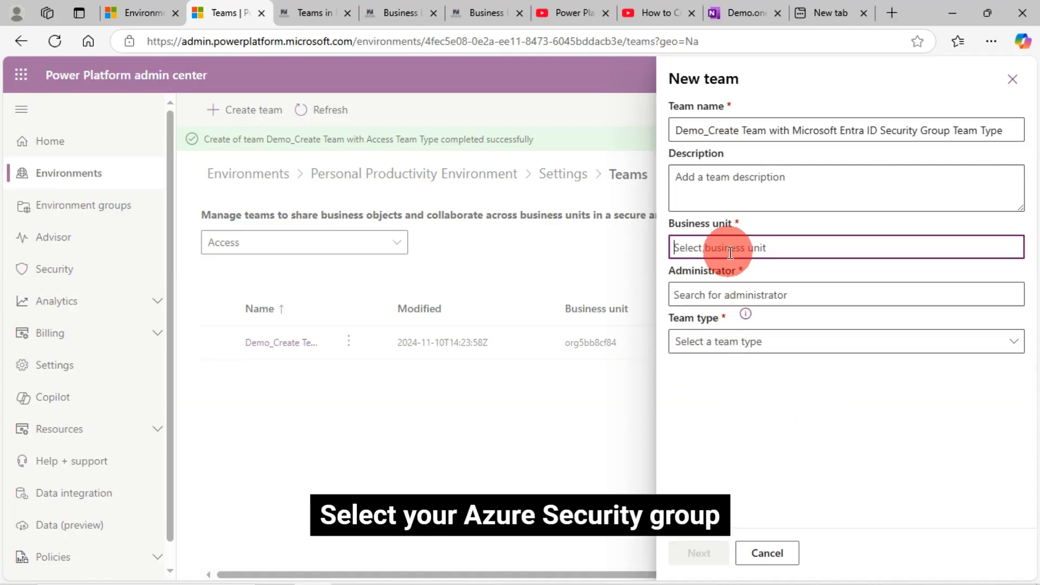
pyautogui.write('org5bb8cf84')
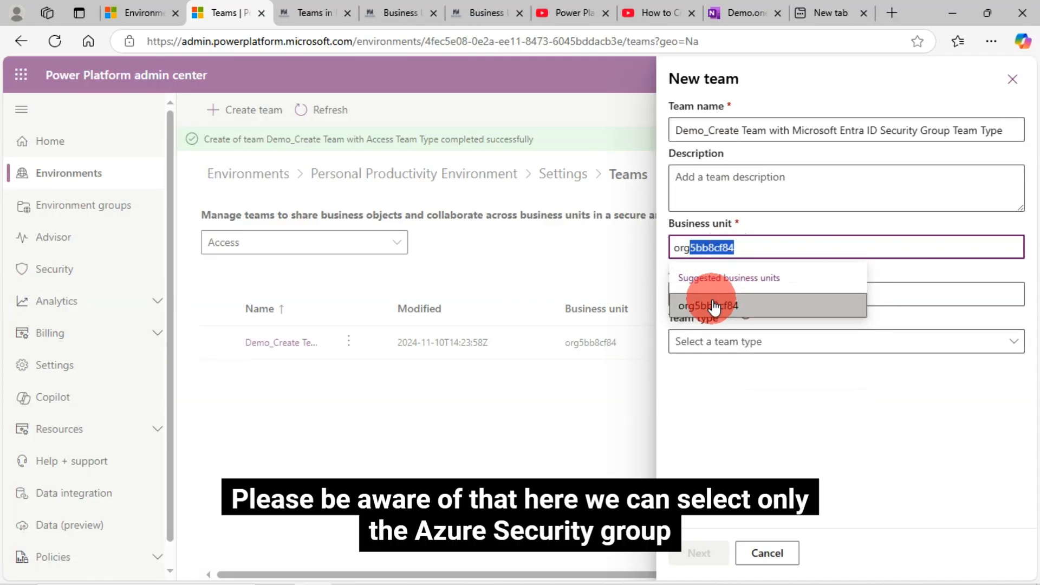
pyautogui.click(713, 306)
pyautogui.click(725, 293)
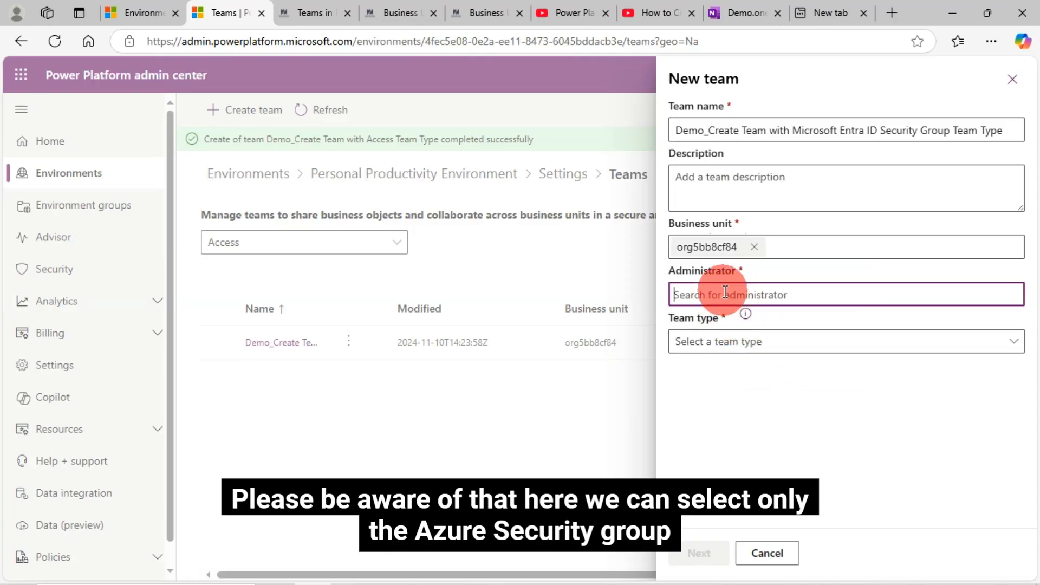
pyautogui.write('lab')
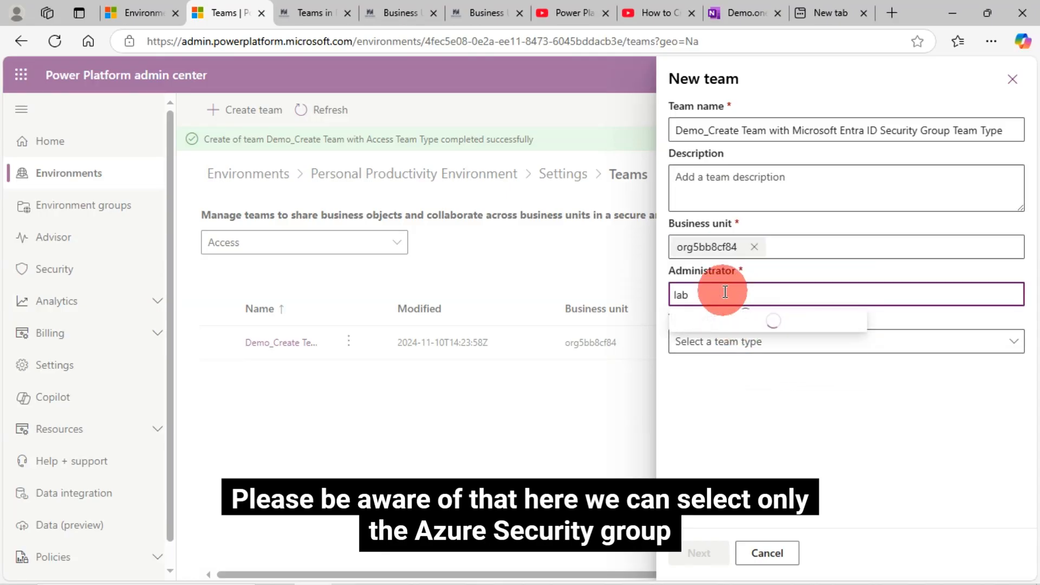
pyautogui.click(768, 374)
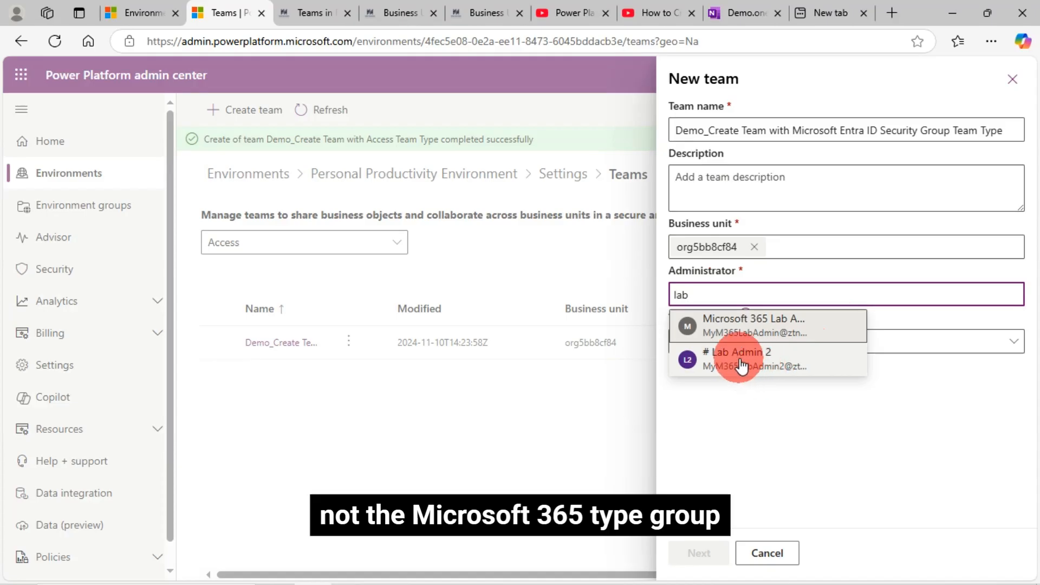
pyautogui.click(738, 343)
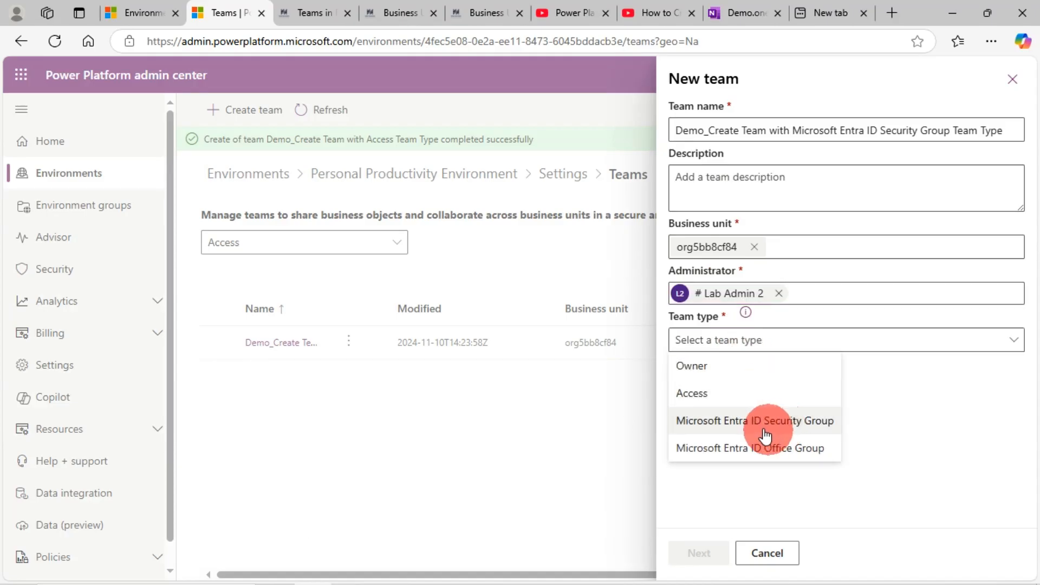
pyautogui.click(800, 420)
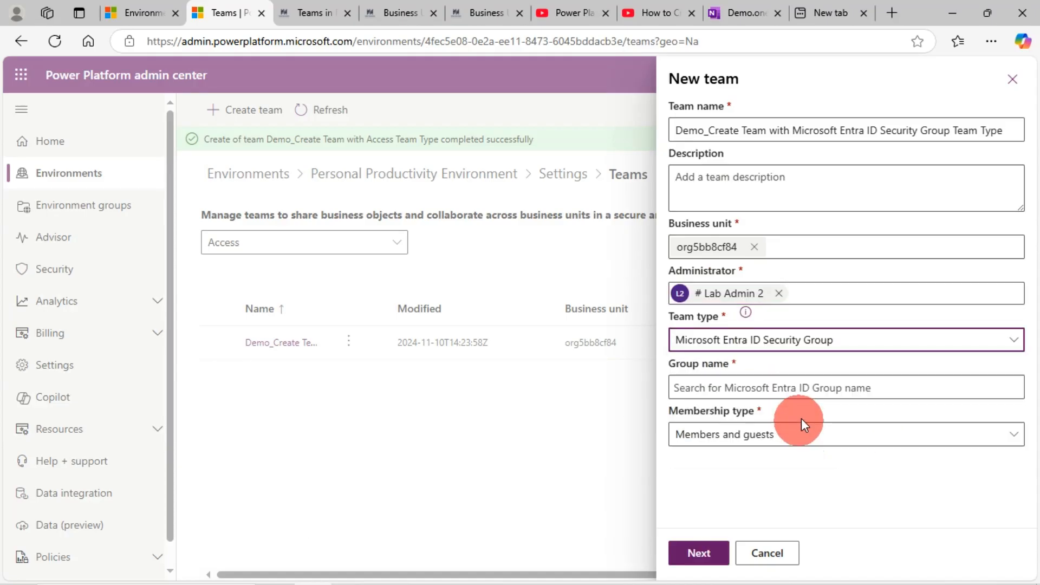
# Try to create the team with the Test_Security_Group group and the Members and guests membership type.
pyautogui.click(813, 387)
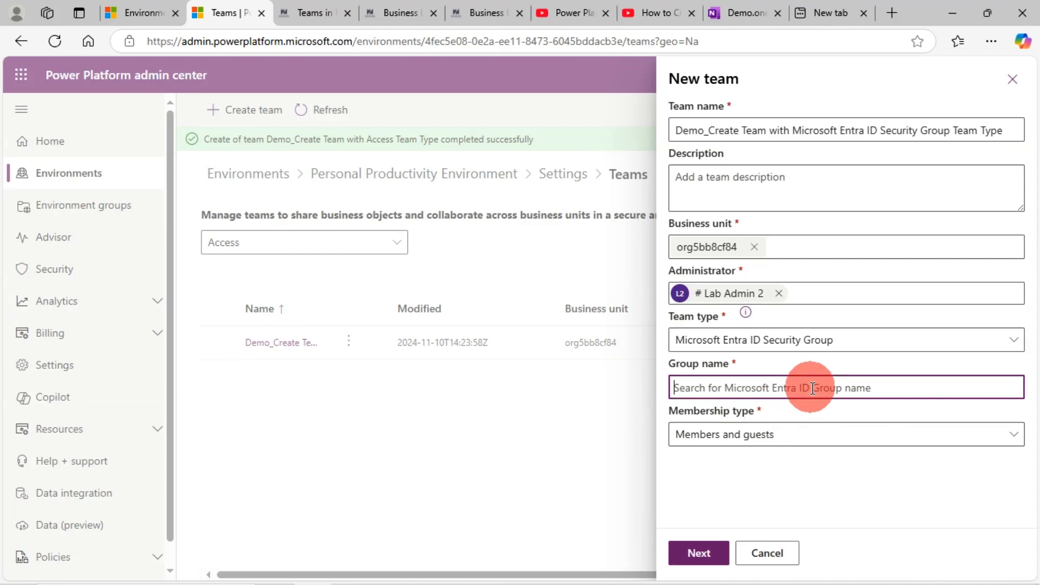
pyautogui.write('t_Security_Group')
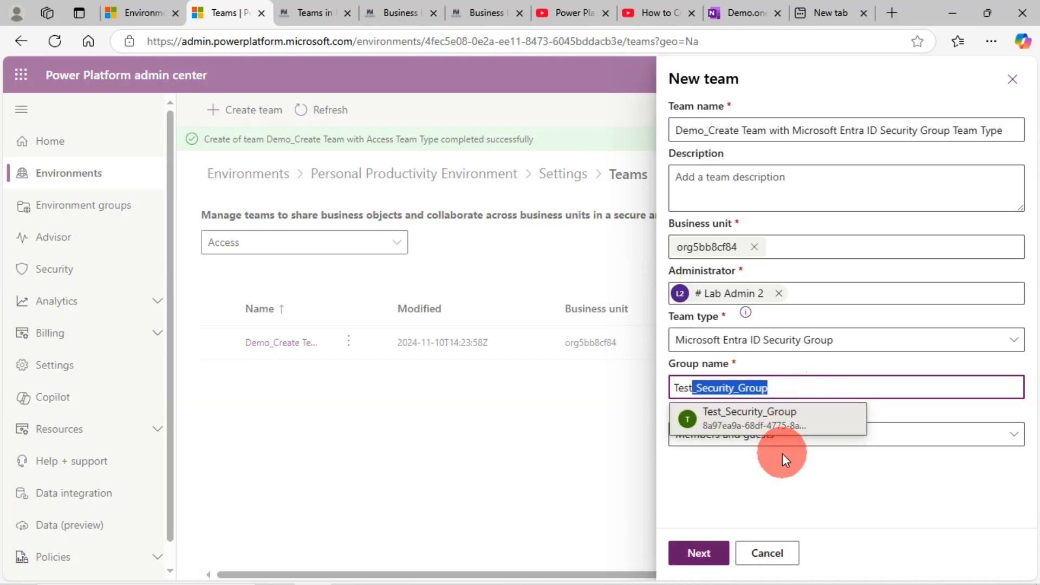
pyautogui.click(775, 422)
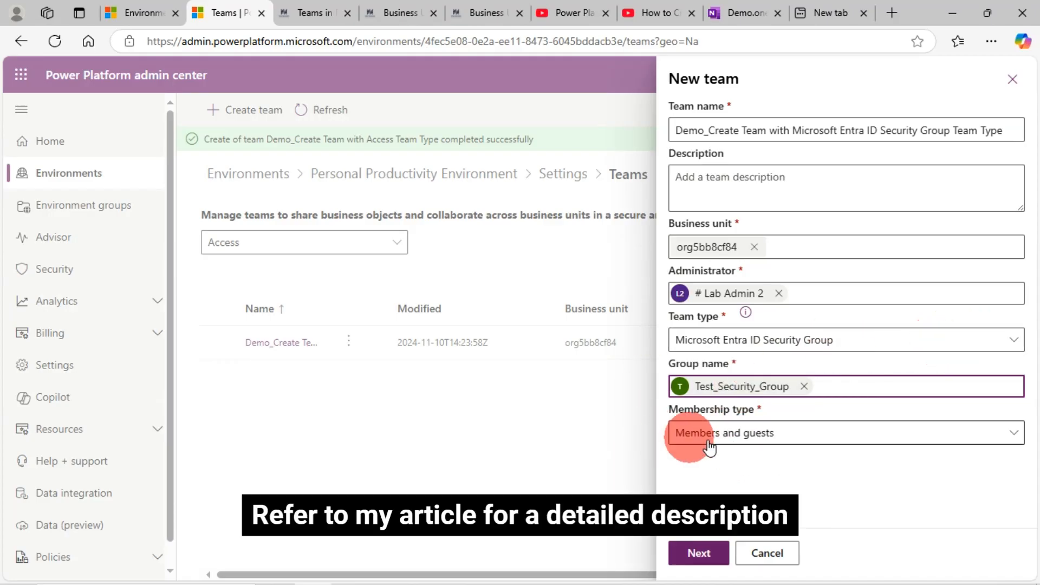
pyautogui.click(801, 433)
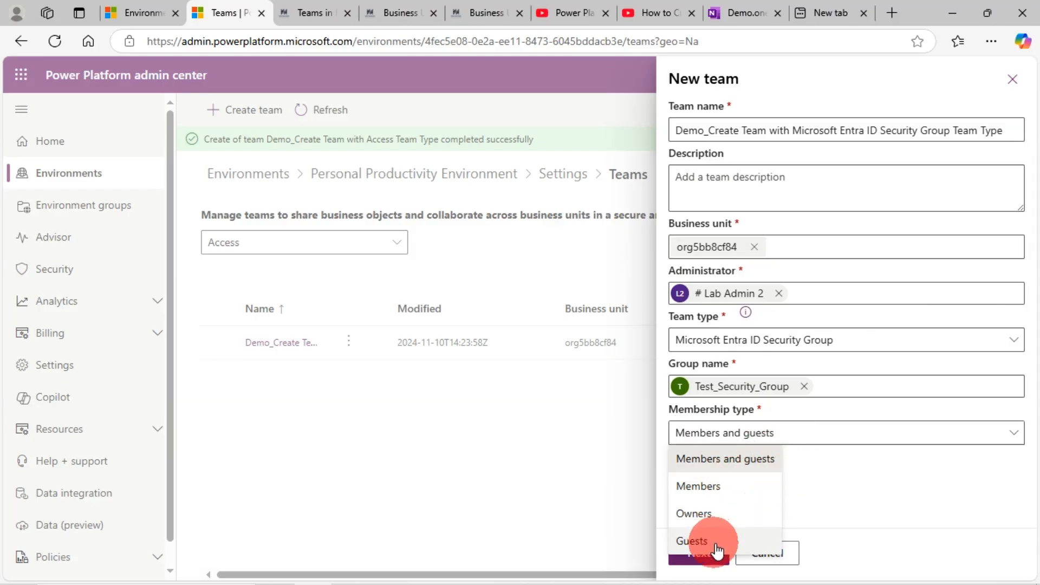
pyautogui.click(869, 474)
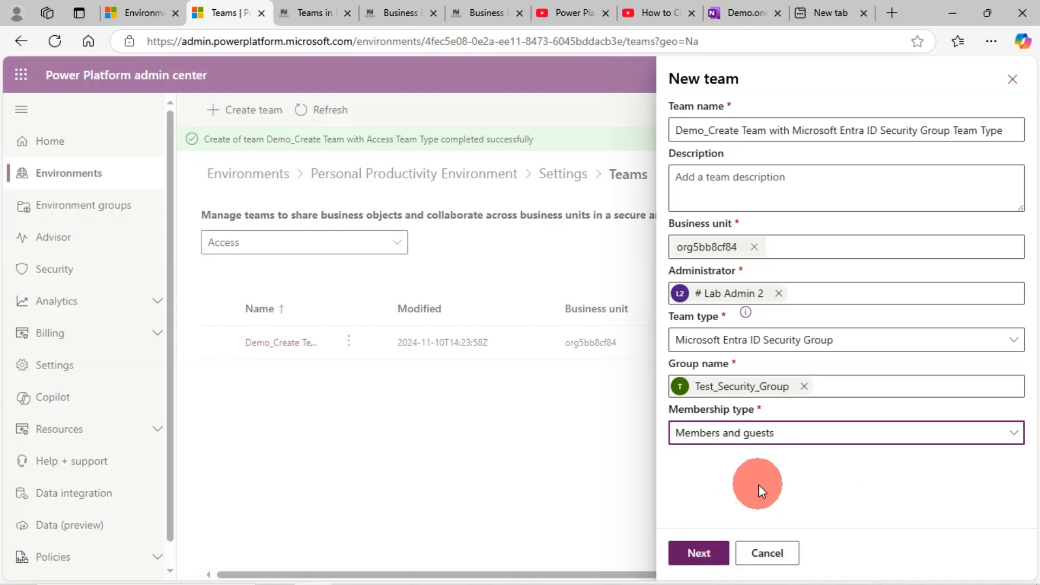
pyautogui.click(715, 558)
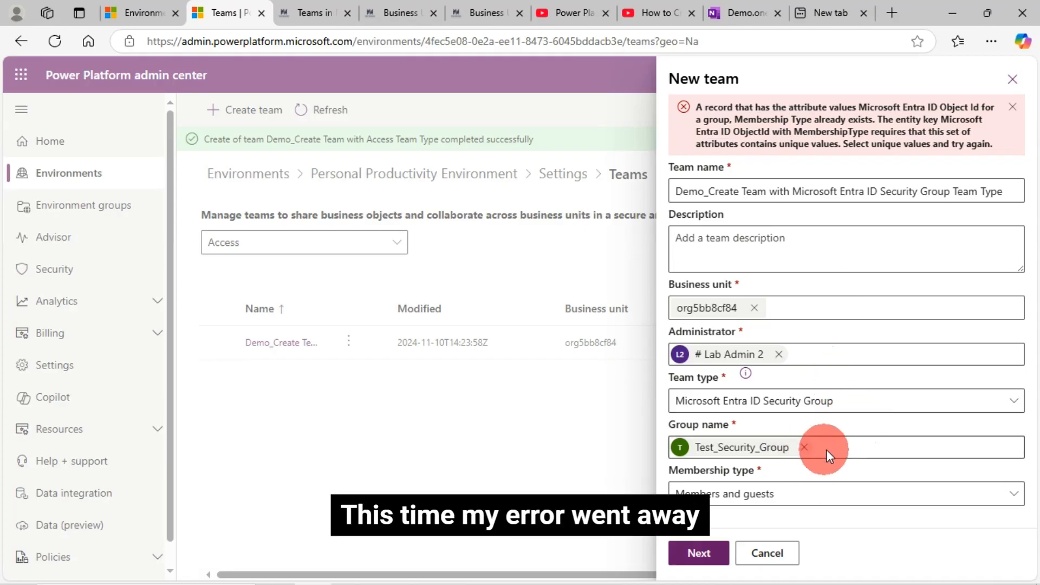
# Replace the team's group with Demo IT Team Group and create the team.
pyautogui.click(803, 448)
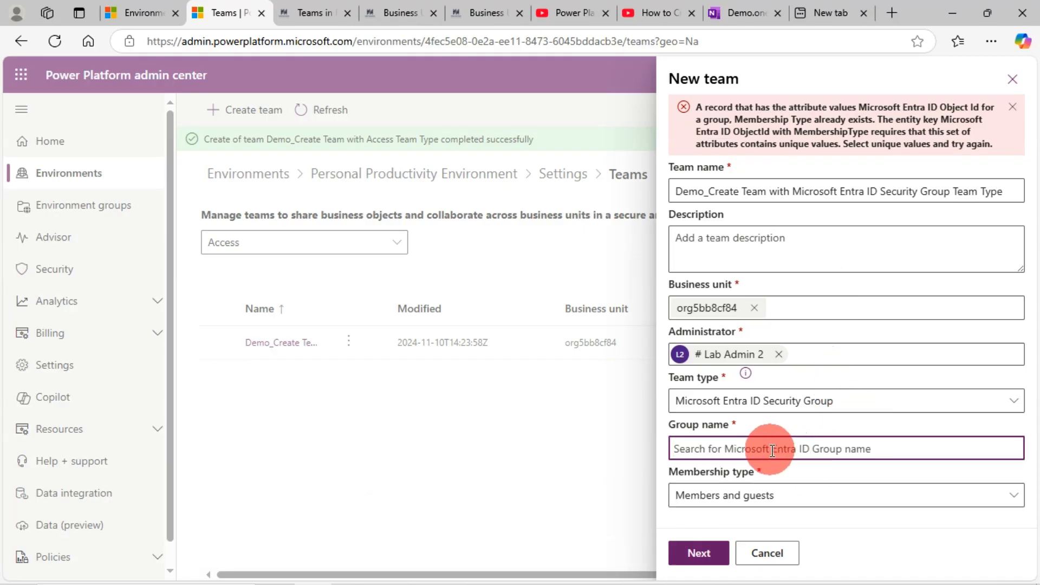
pyautogui.write('securit')
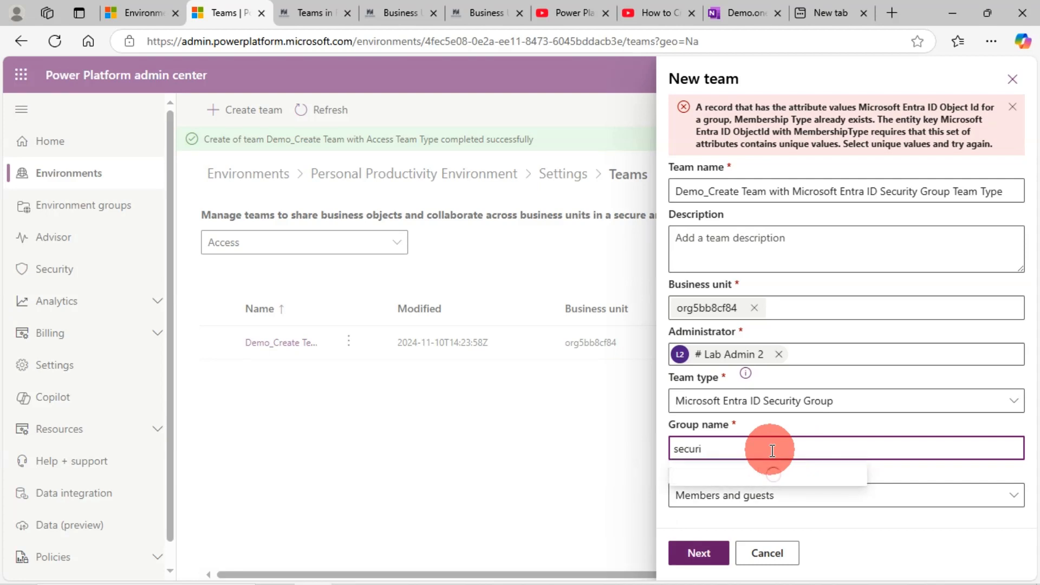
pyautogui.press('BackSpace')
pyautogui.press('BackSpace')
pyautogui.press('BackSpace')
pyautogui.press('BackSpace')
pyautogui.write('demo')
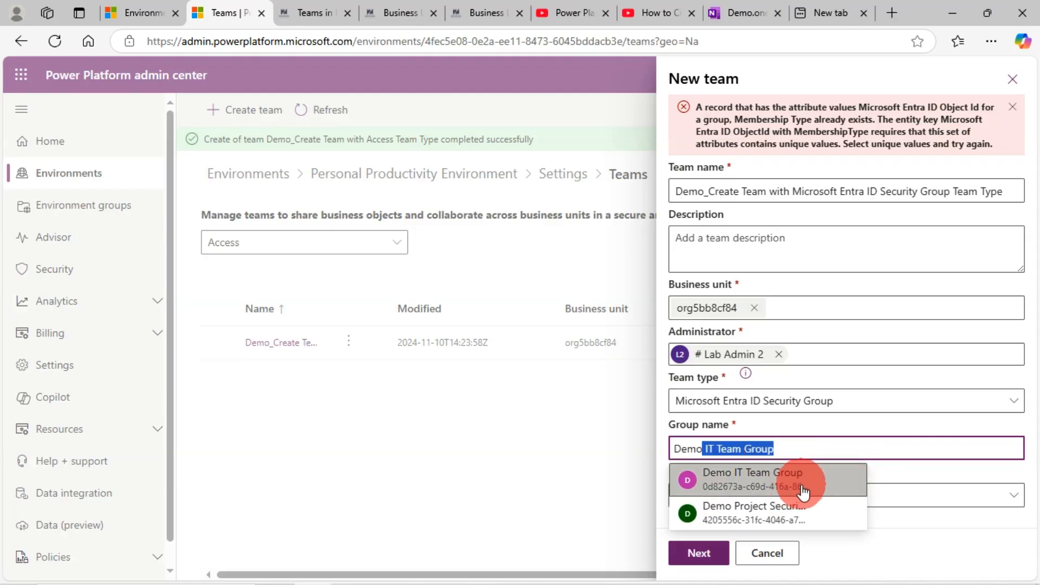
pyautogui.click(820, 487)
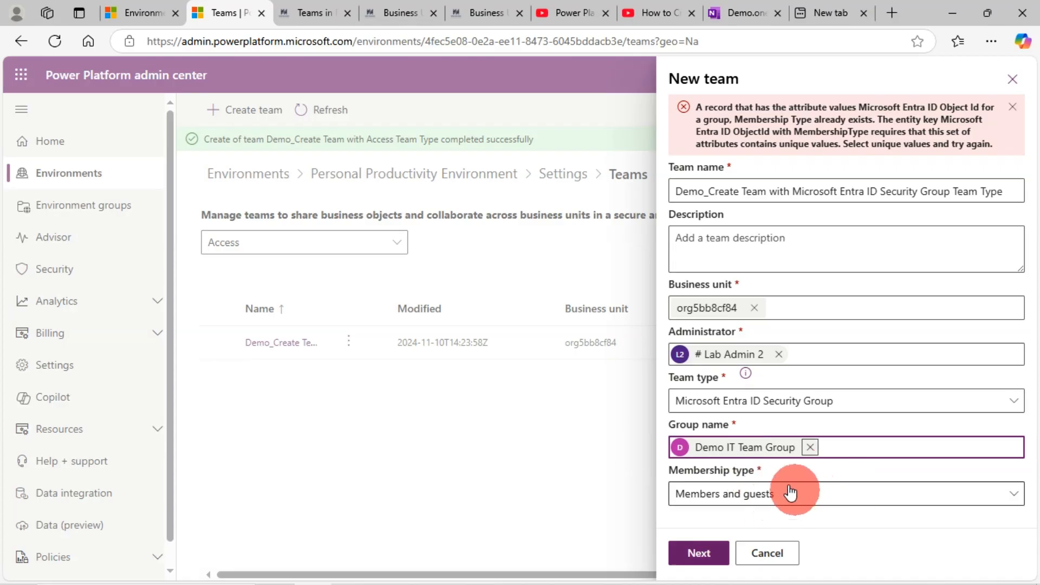
pyautogui.click(706, 556)
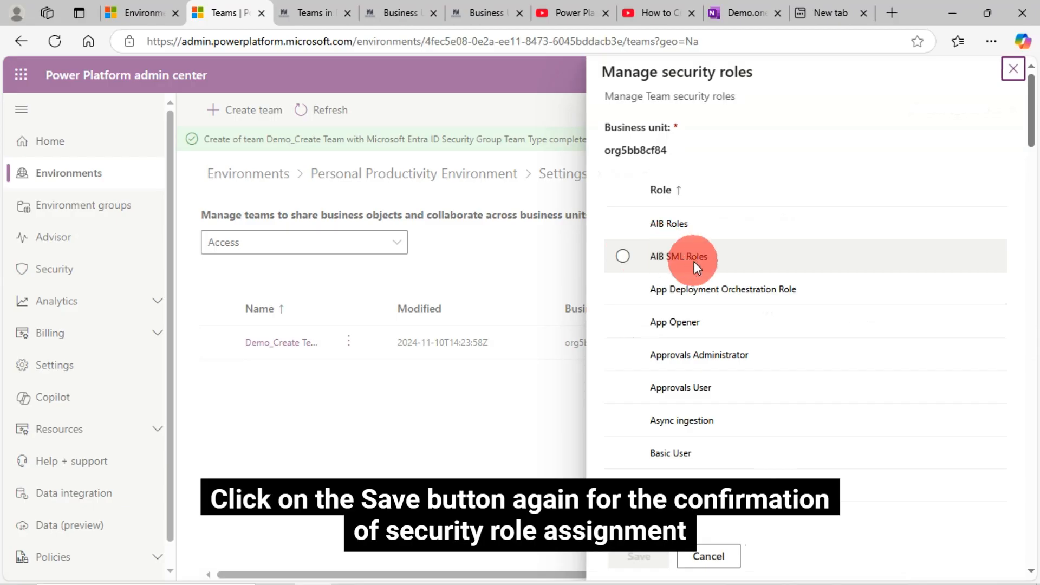
# Assign the App Opener, Approvals User, Async ingestion and Basic User security roles to the new team and save the assignment.
pyautogui.click(623, 323)
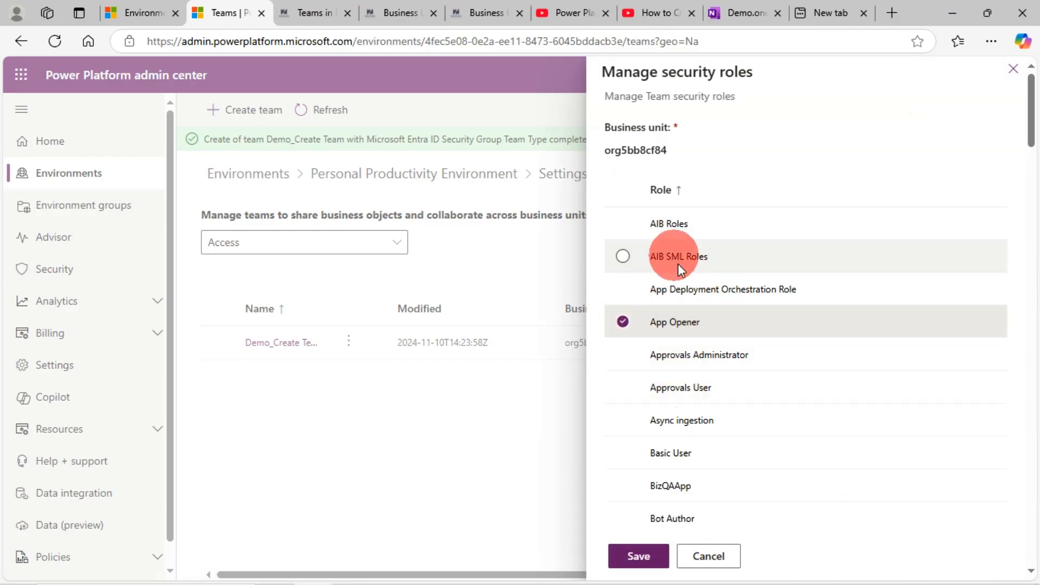
pyautogui.click(631, 388)
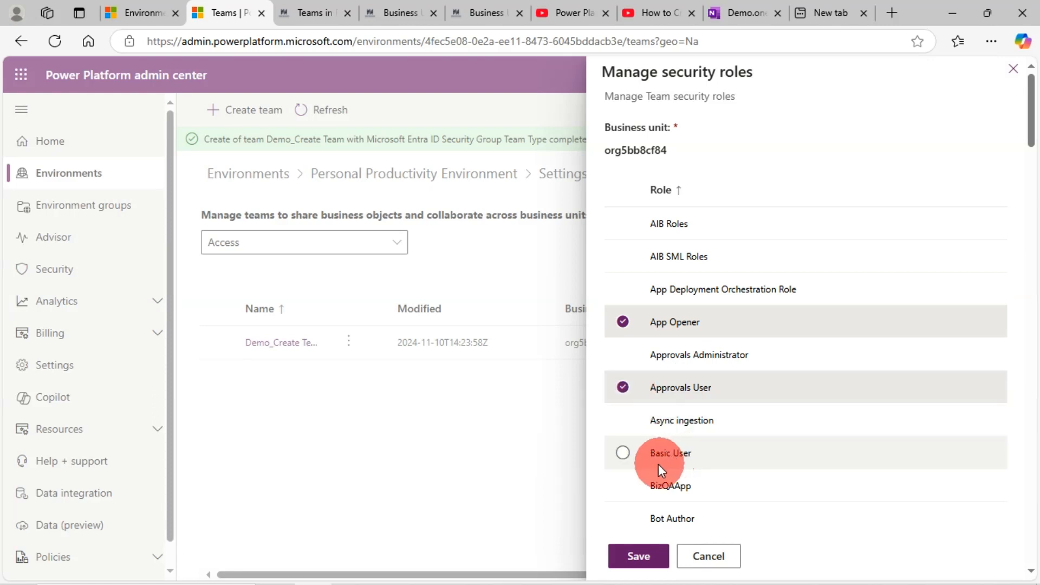
pyautogui.click(624, 453)
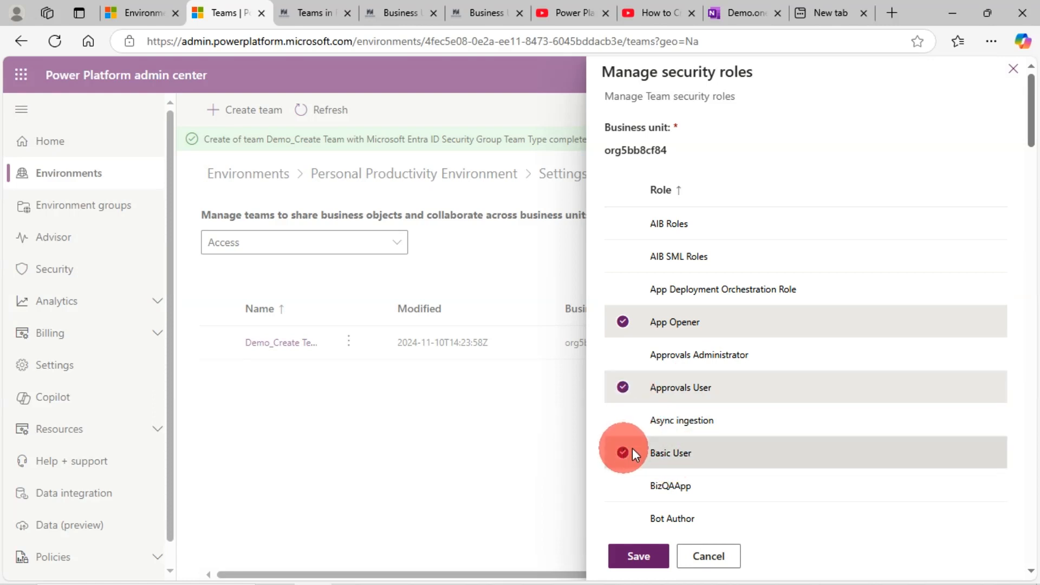
pyautogui.click(626, 420)
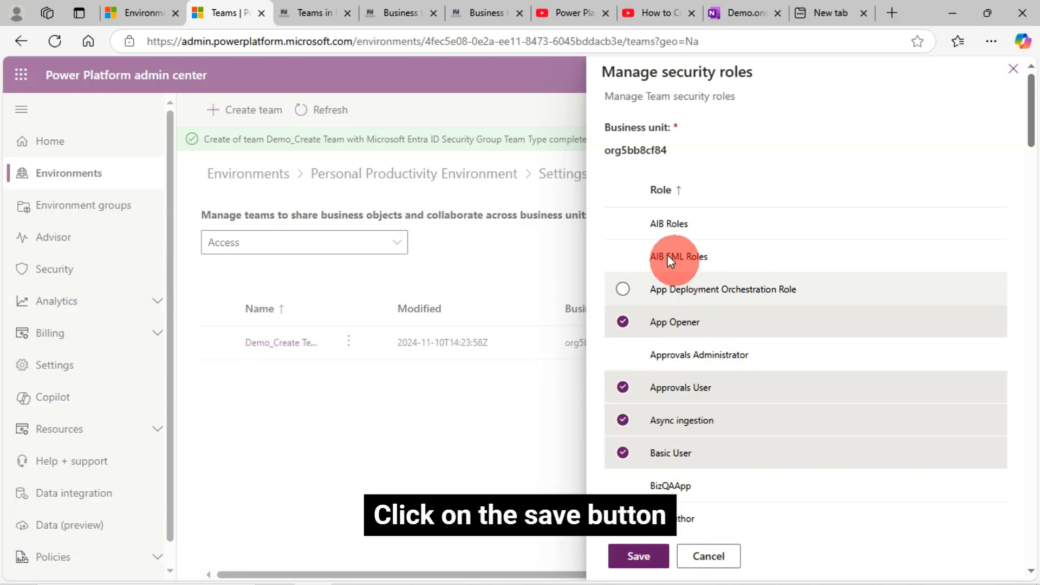
pyautogui.click(639, 558)
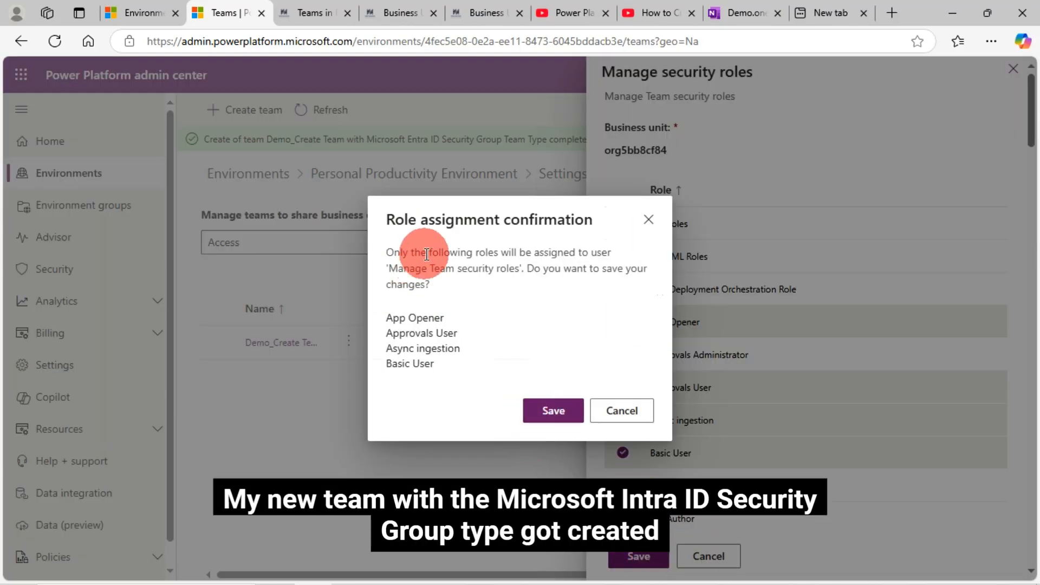
pyautogui.click(552, 412)
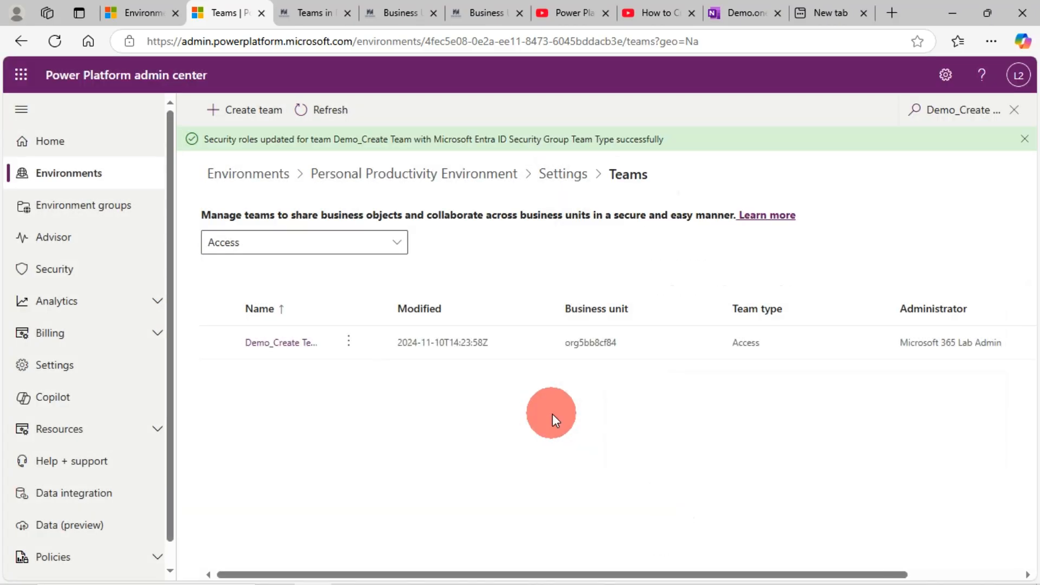
# Filter the teams list to Microsoft Entra ID Security Group and search for "Demo_Create Team with Microsoft Entra ID Security Group Team Type".
pyautogui.click(303, 246)
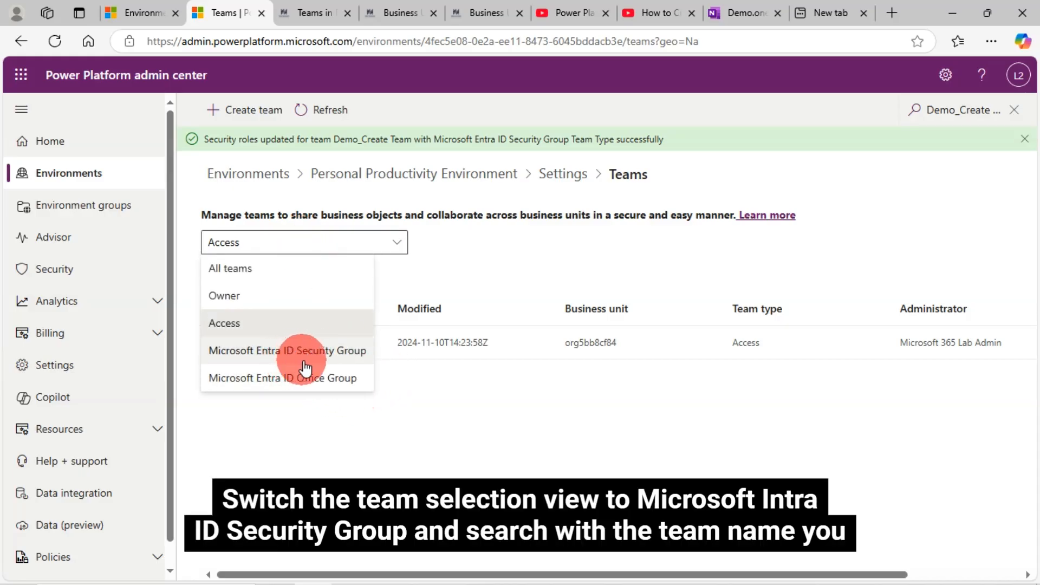
pyautogui.click(325, 352)
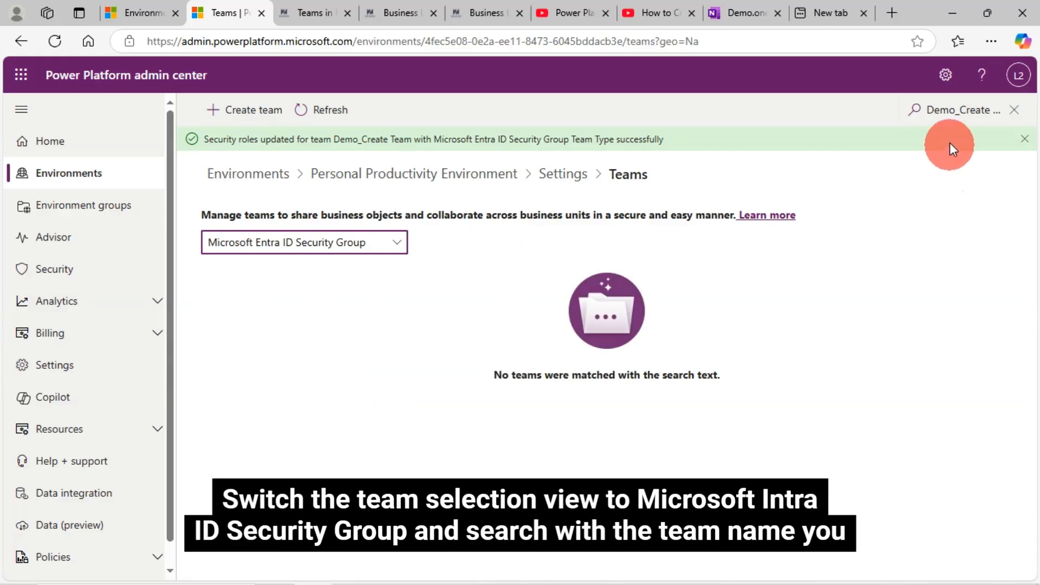
pyautogui.click(936, 113)
pyautogui.tripleClick(937, 115)
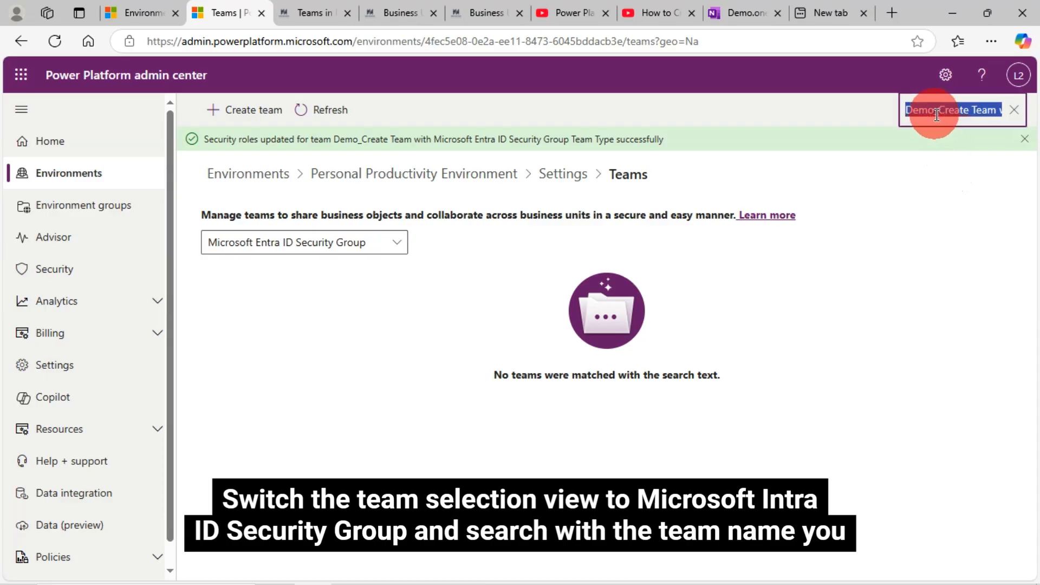
pyautogui.write('Demo_Create Team with Microsoft Entra ID Security Group Team Type')
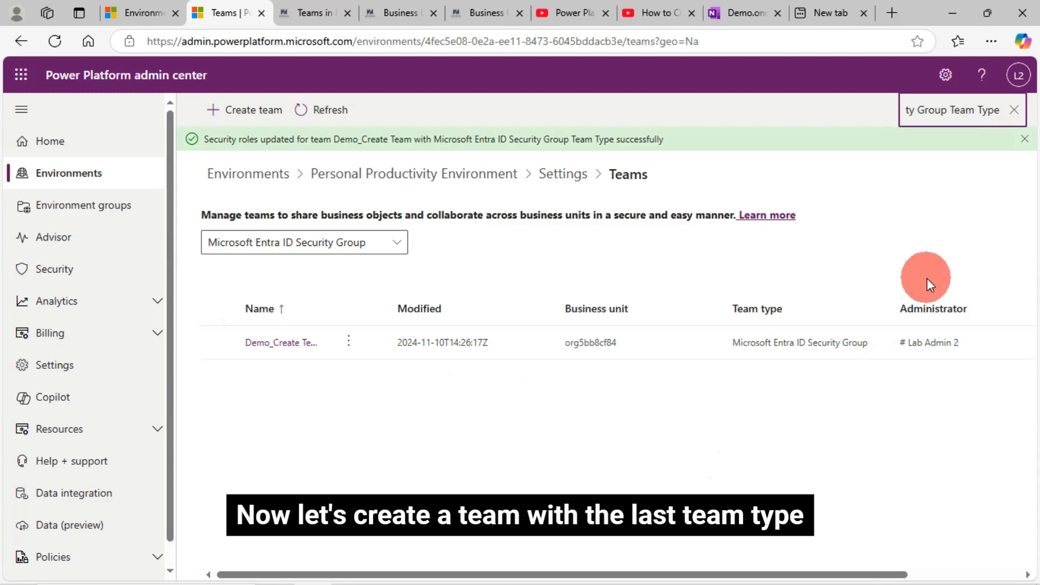
# Start a new team and name it "Demo_Create Custom Team with Microsoft Entra ID Office Group Team Type", copied from the fourth item on the OneNote page.
pyautogui.click(237, 114)
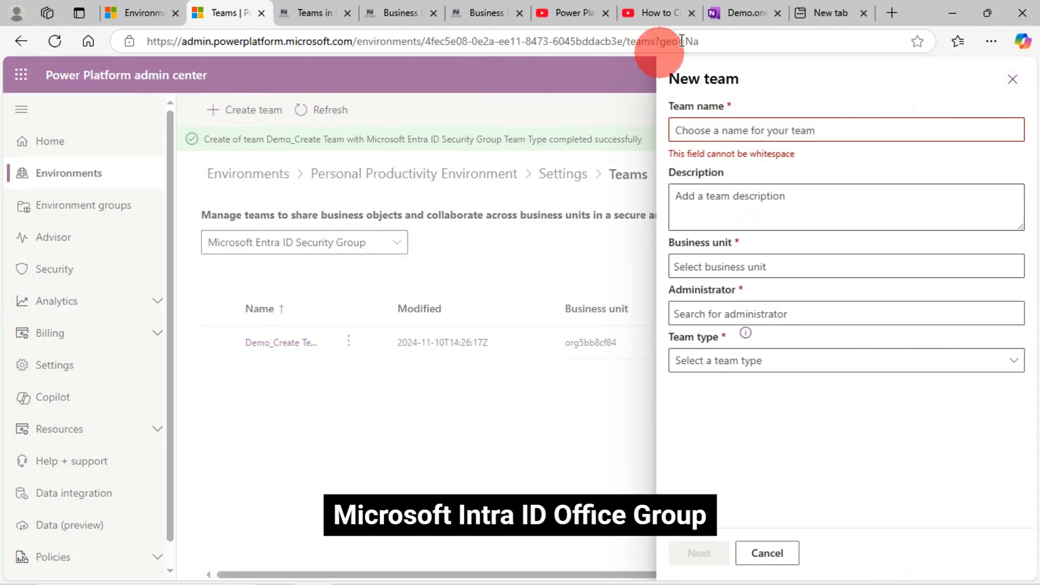
pyautogui.click(726, 12)
pyautogui.scroll(-1, 538, 462)
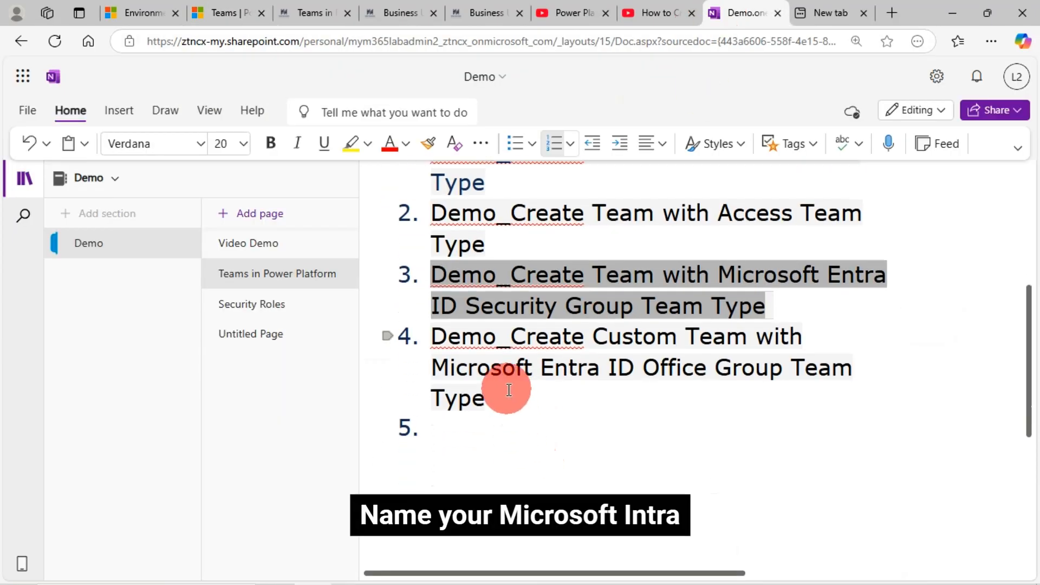
pyautogui.moveTo(494, 391); pyautogui.dragTo(440, 341)
pyautogui.hotkey('ctrl', 'c')
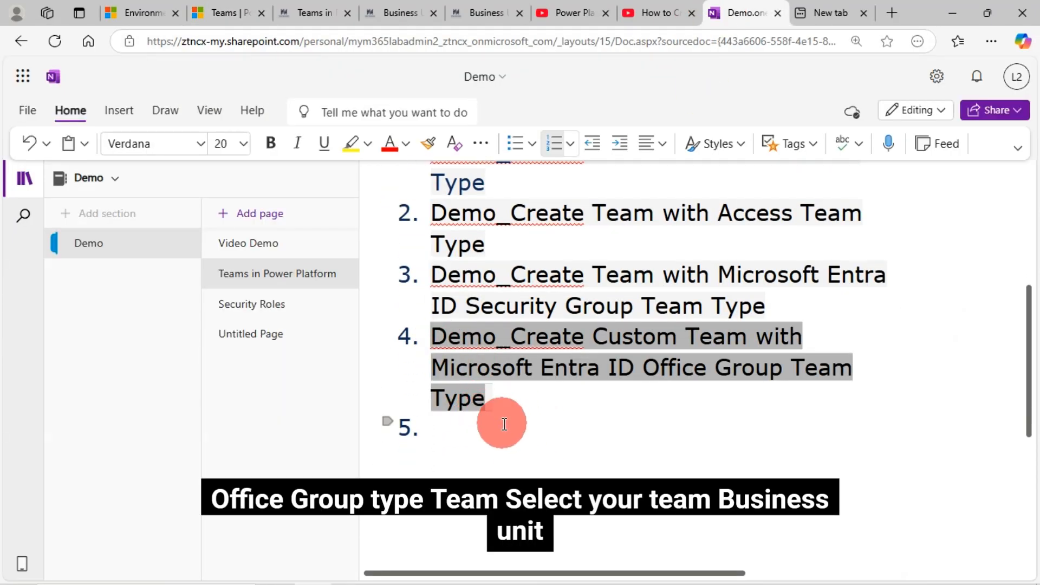
pyautogui.click(236, 14)
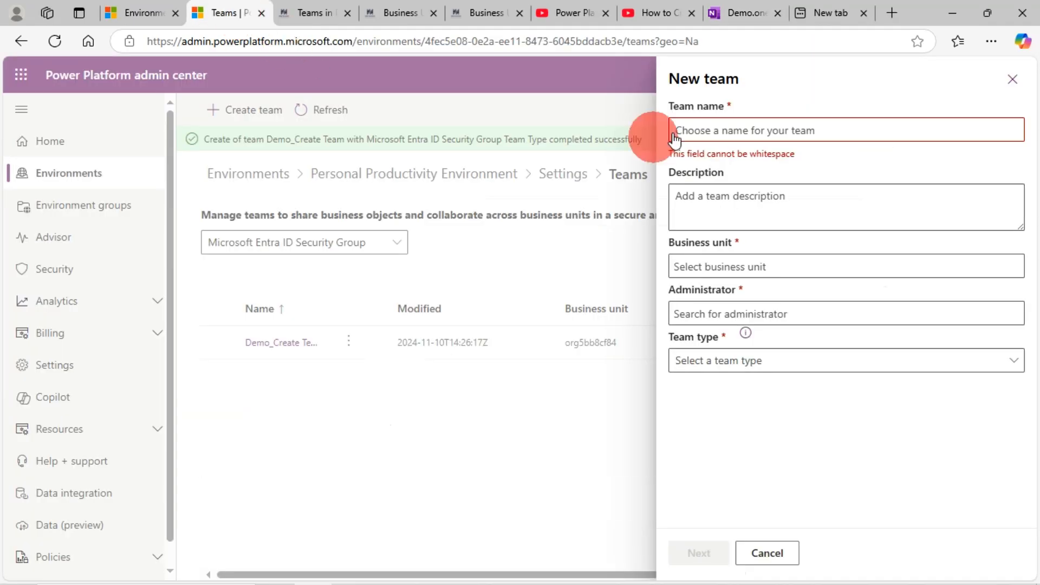
pyautogui.click(699, 132)
pyautogui.hotkey('ctrl', 'v')
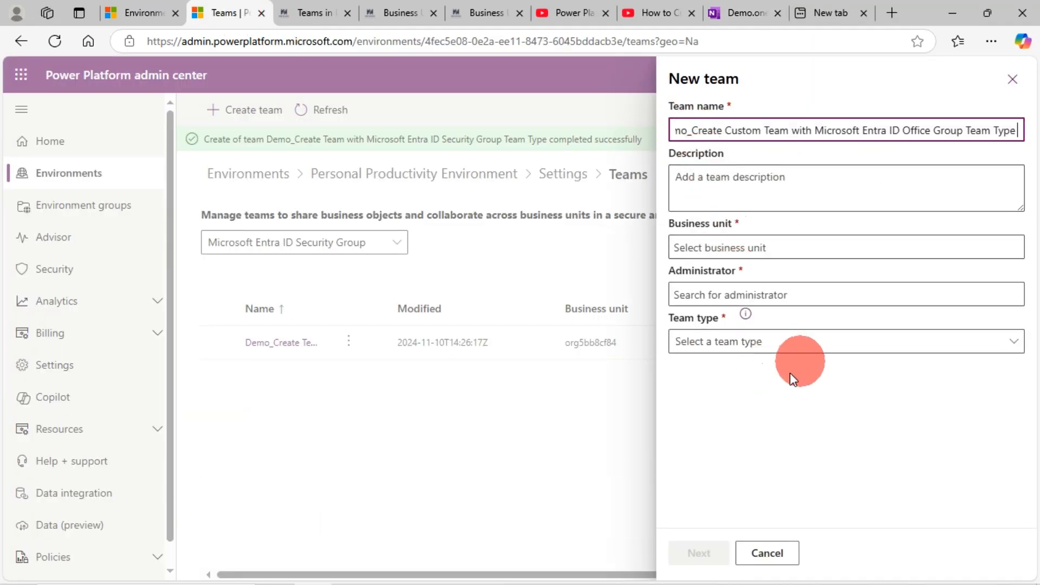
# Set the new team's business unit to org5bb8cf84, administrator to # Lab Admin 2 and team type to Microsoft Entra ID Office Group.
pyautogui.click(750, 249)
pyautogui.write('org5bb8cf84')
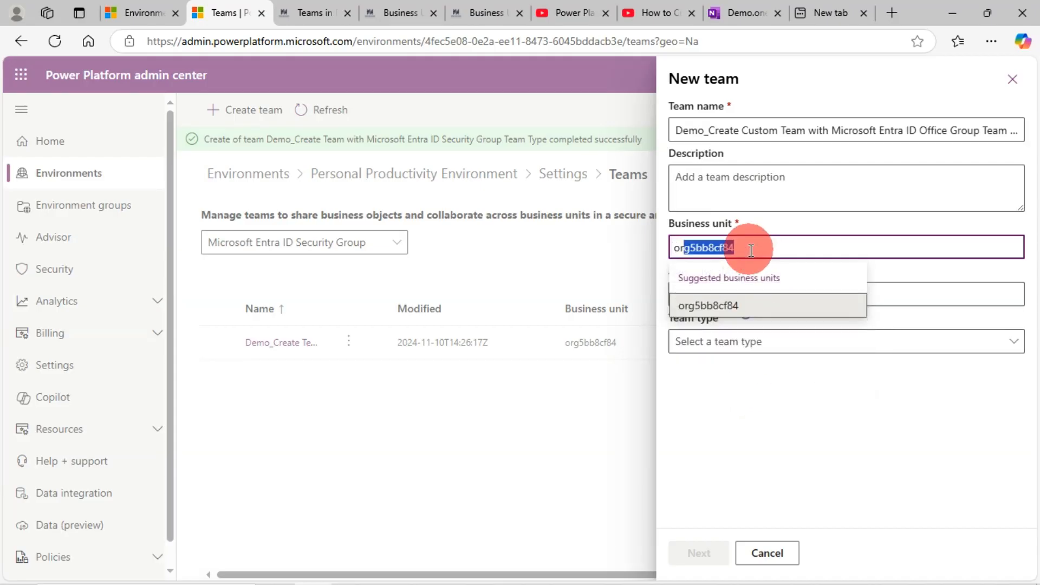
pyautogui.click(719, 306)
pyautogui.click(731, 297)
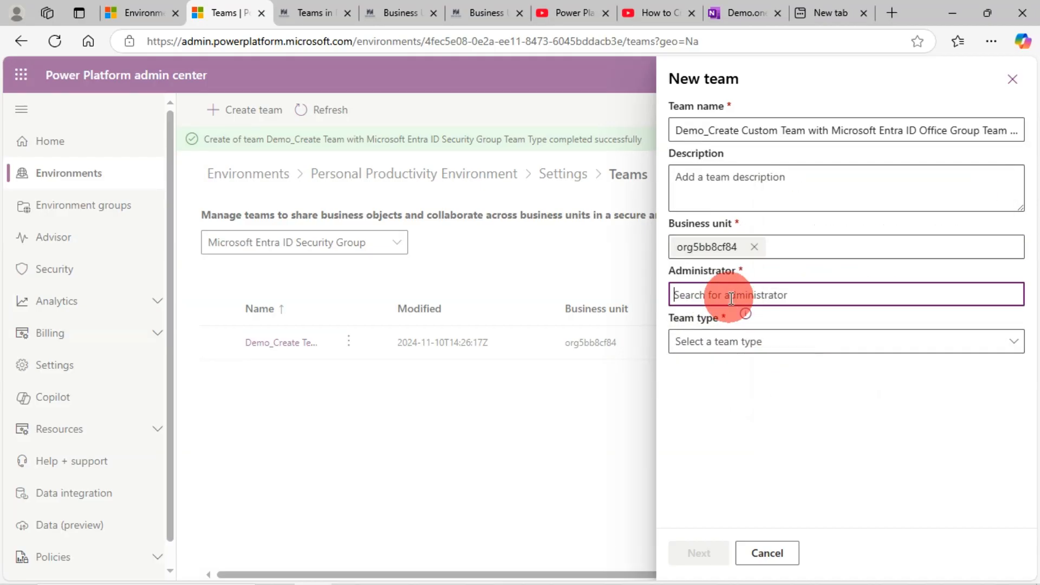
pyautogui.write('lab')
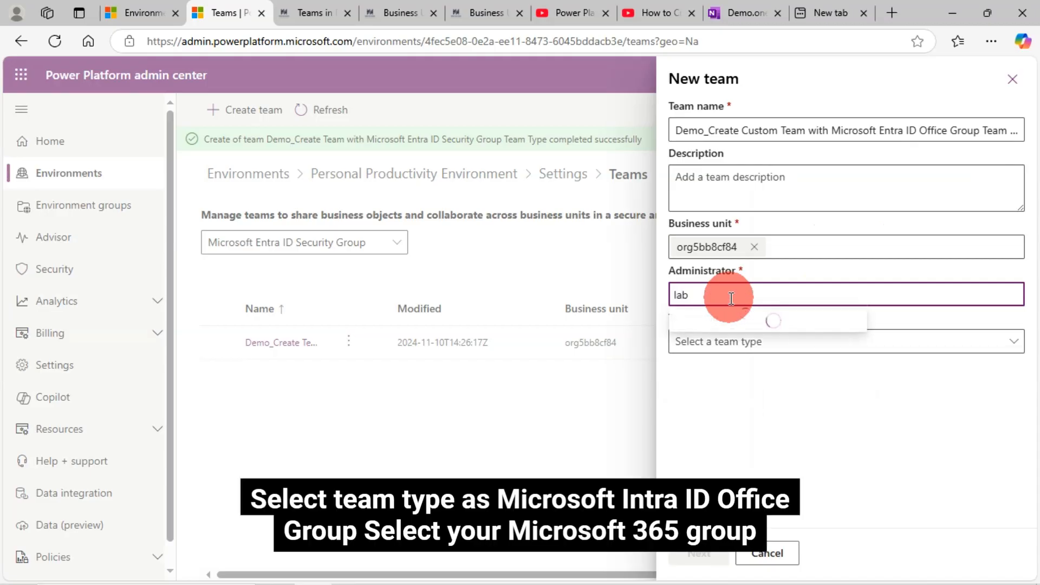
pyautogui.click(750, 360)
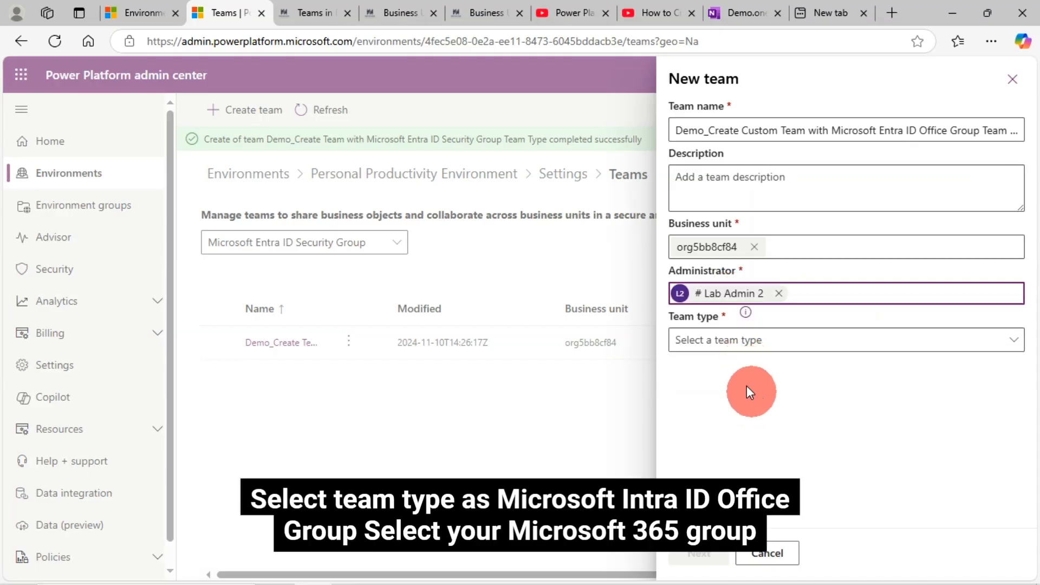
pyautogui.click(704, 340)
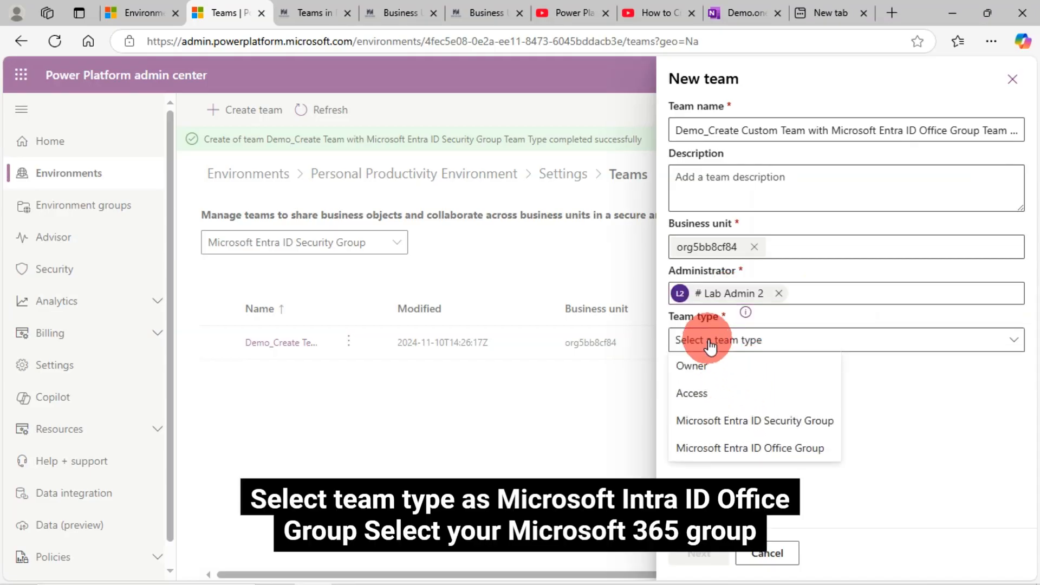
pyautogui.click(744, 449)
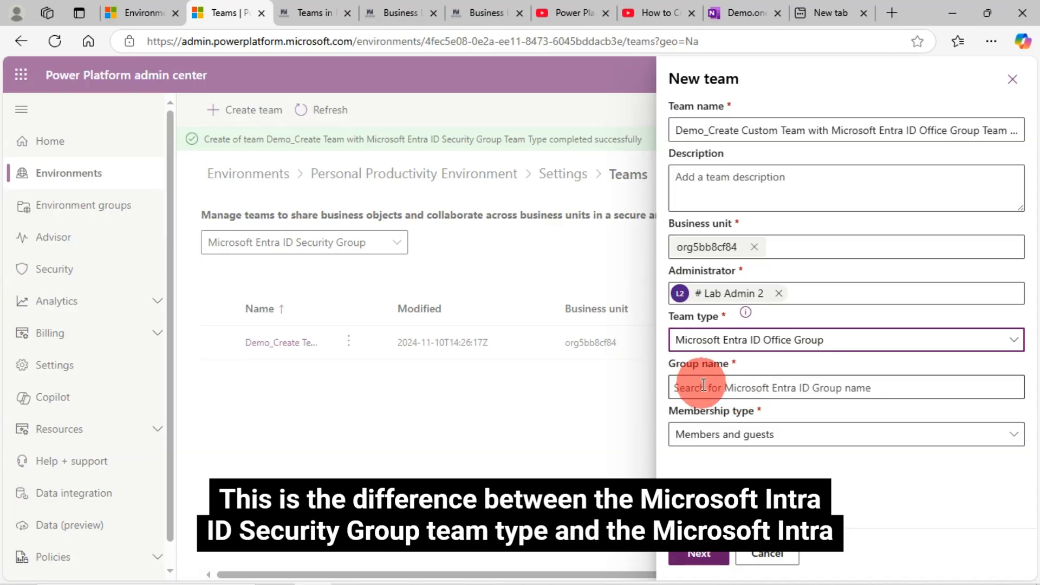
# Try to create the team with the Demo Project Team group and the Members and guests membership type.
pyautogui.click(740, 387)
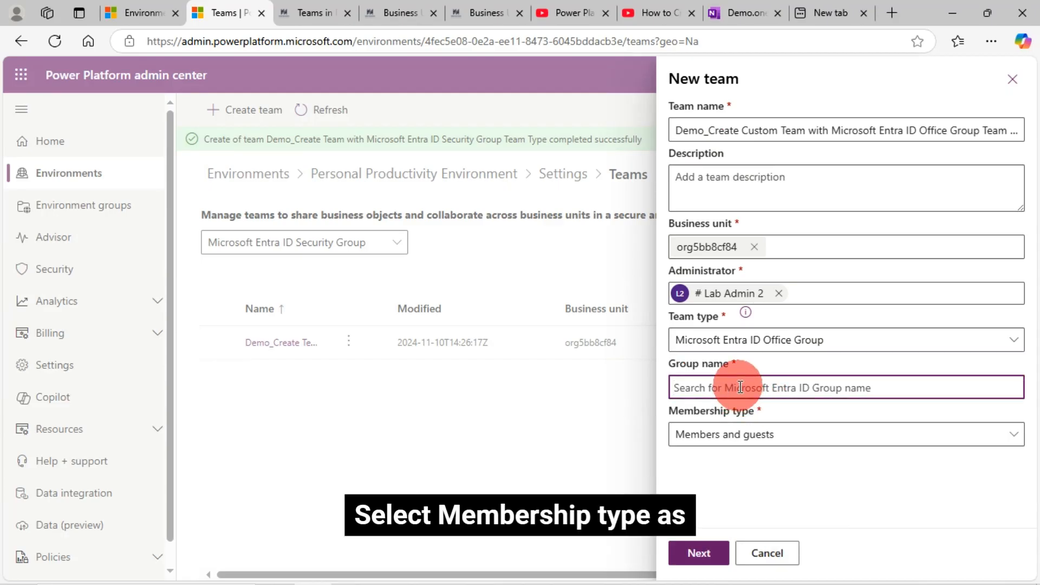
pyautogui.write('Demo Site')
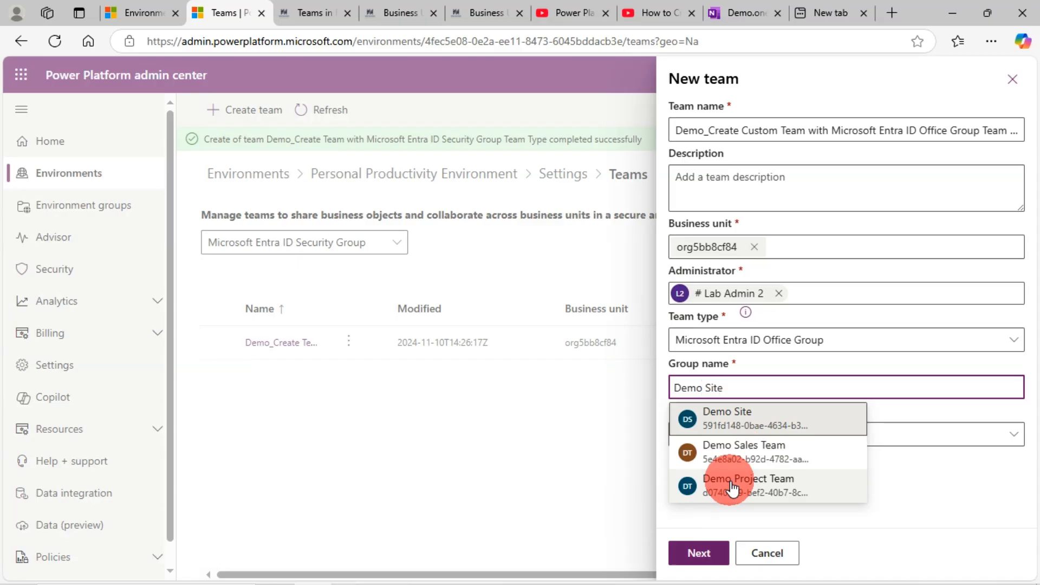
pyautogui.click(732, 486)
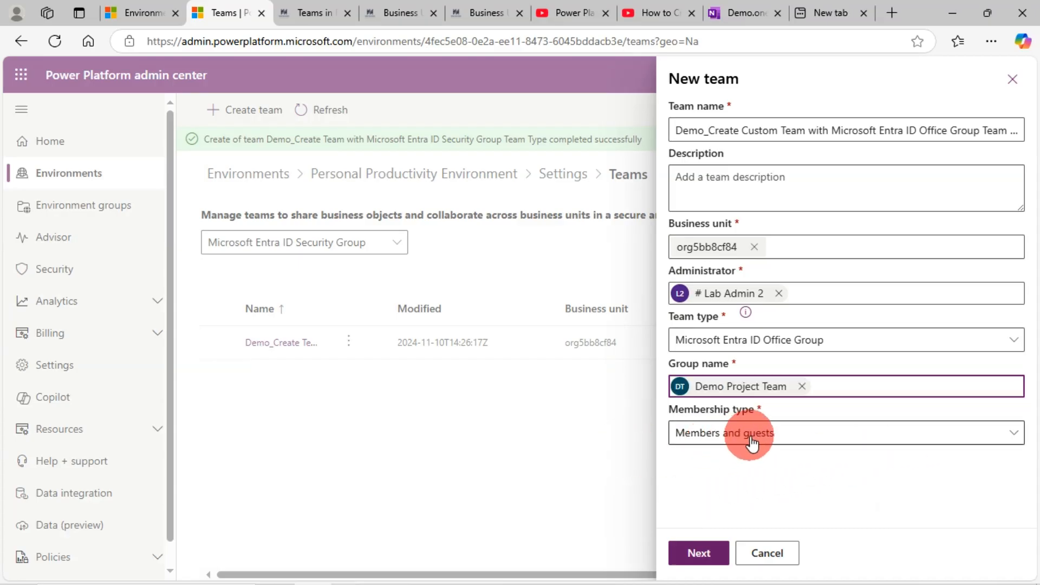
pyautogui.click(811, 441)
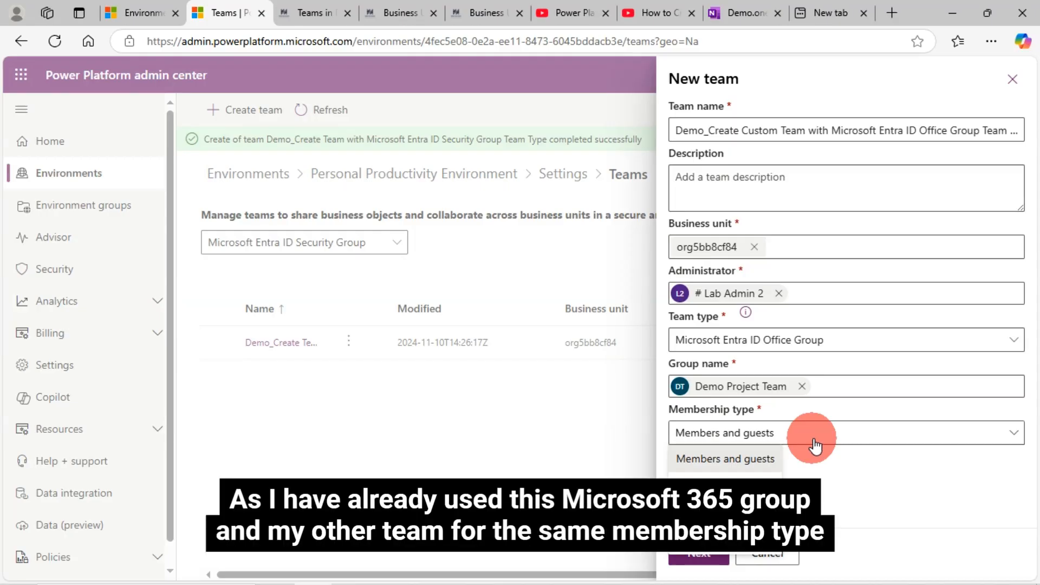
pyautogui.click(815, 442)
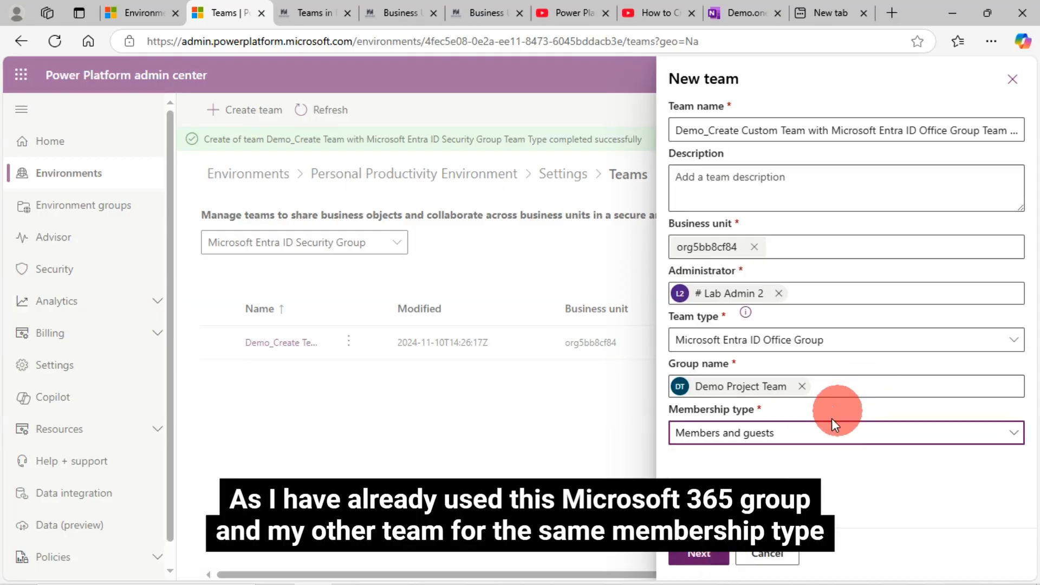
pyautogui.click(710, 558)
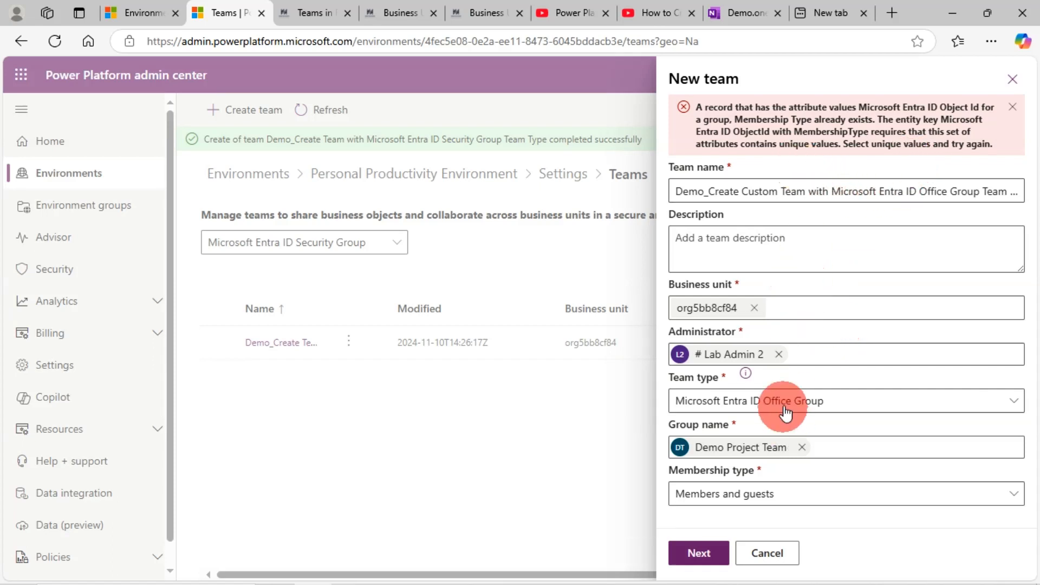
# Replace the team's group with Demo Sales Team and create the team.
pyautogui.click(801, 448)
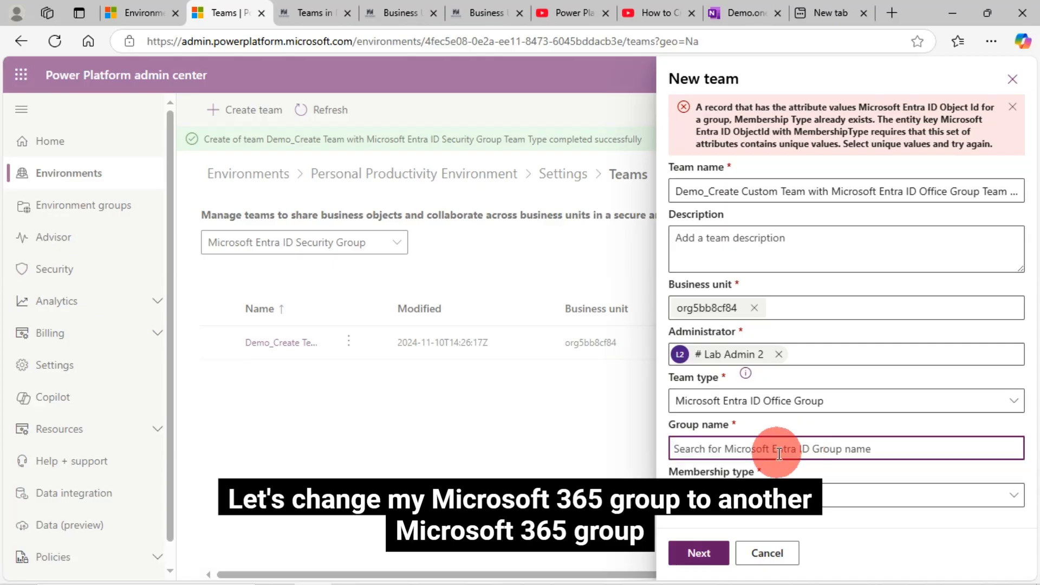
pyautogui.write('de')
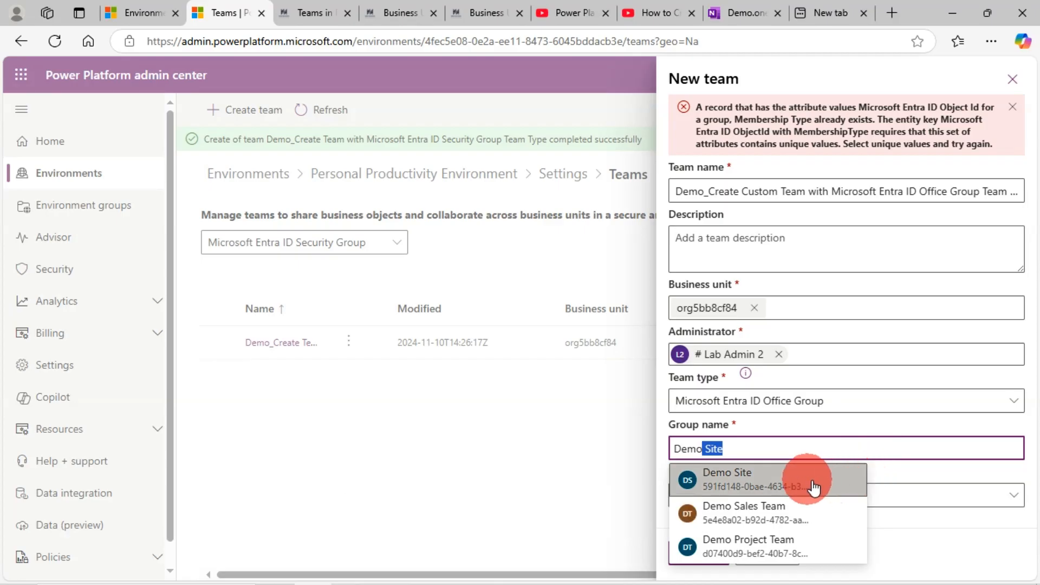
pyautogui.click(768, 511)
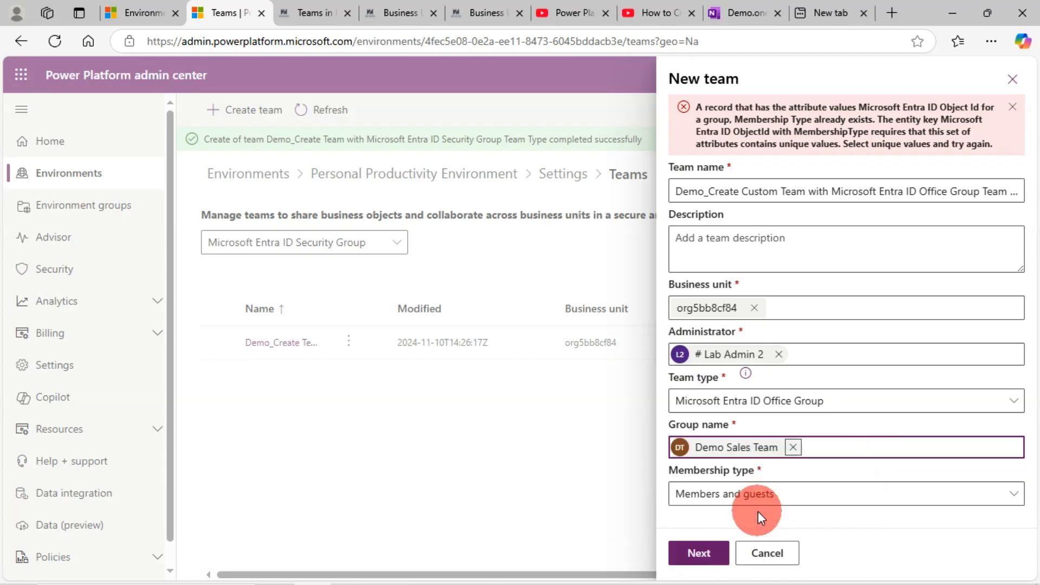
pyautogui.click(698, 552)
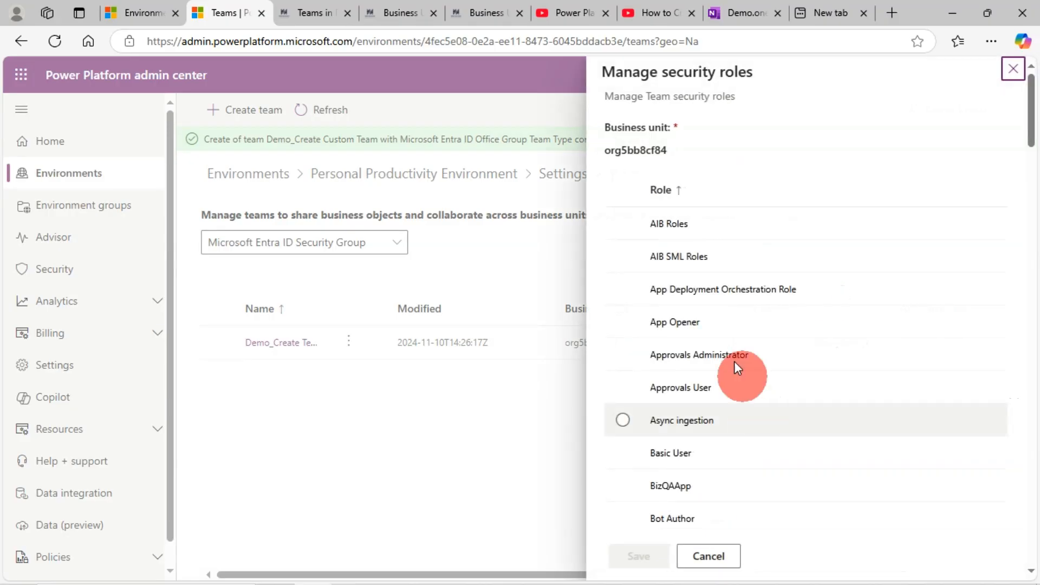
# Assign the AIB Roles, AIB SML Roles, App Opener, Approvals User and Basic User security roles to the new Office Group team.
pyautogui.click(621, 222)
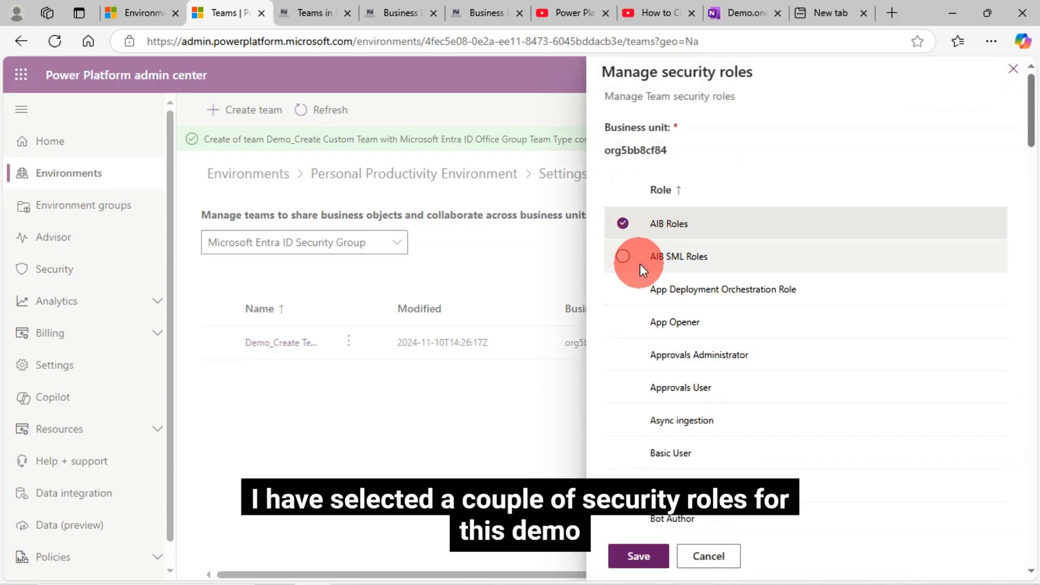
pyautogui.click(624, 257)
pyautogui.click(631, 322)
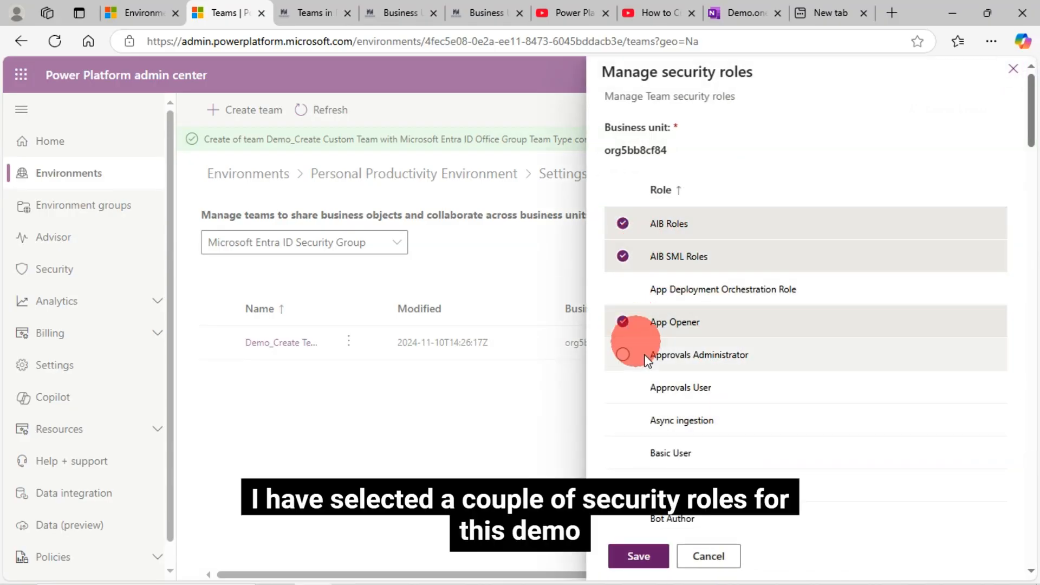
pyautogui.click(630, 388)
pyautogui.click(633, 459)
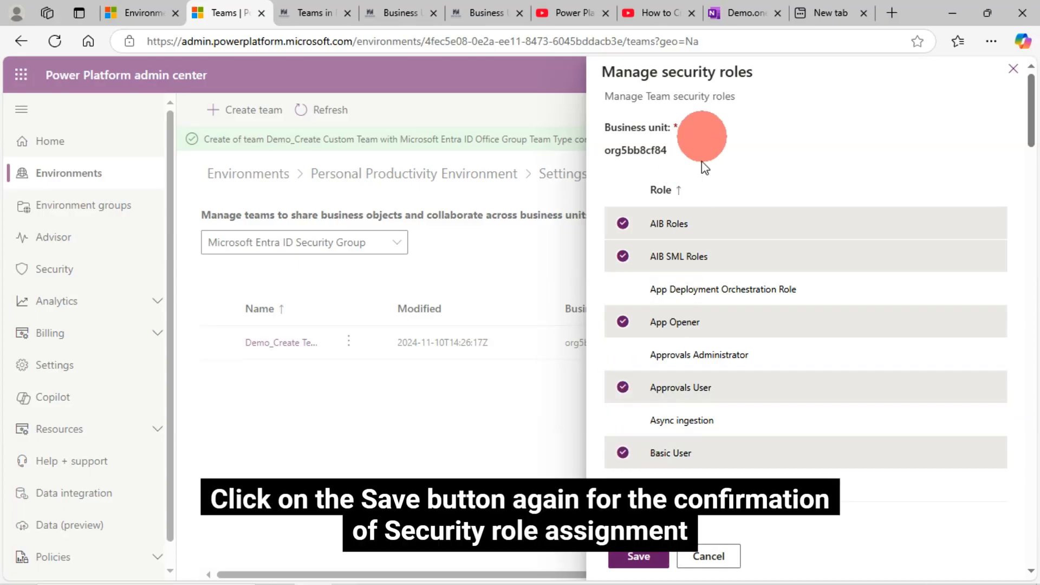
pyautogui.click(649, 563)
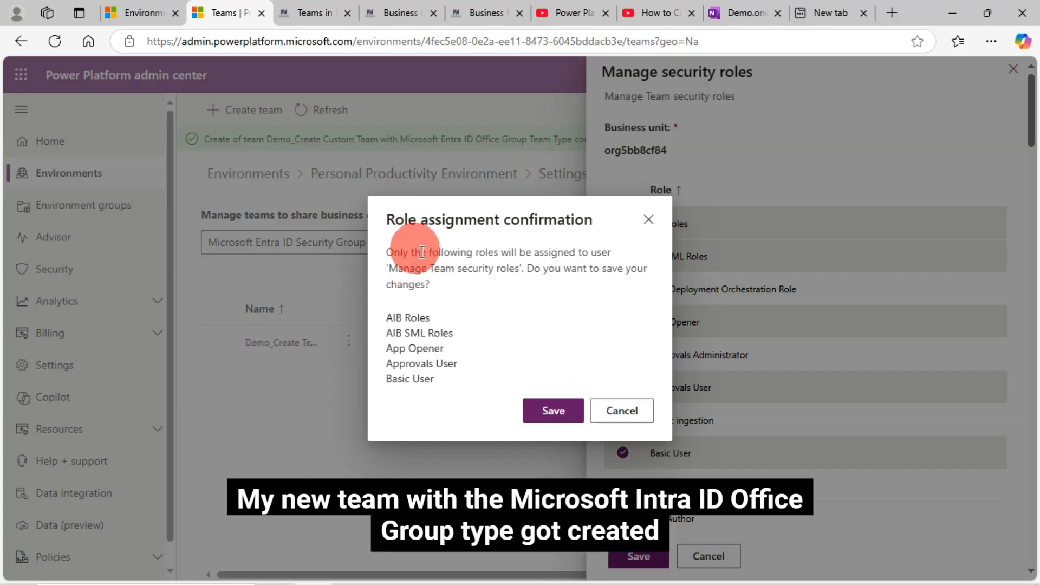
pyautogui.click(553, 411)
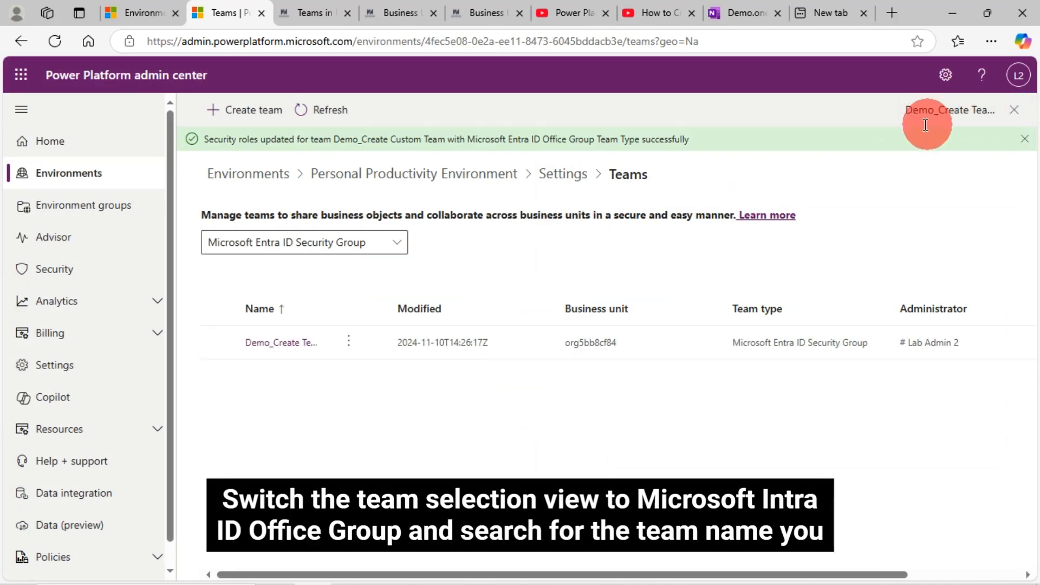
# Filter the teams by Microsoft Entra ID Office Group and search for the team by its copied full name.
pyautogui.click(295, 253)
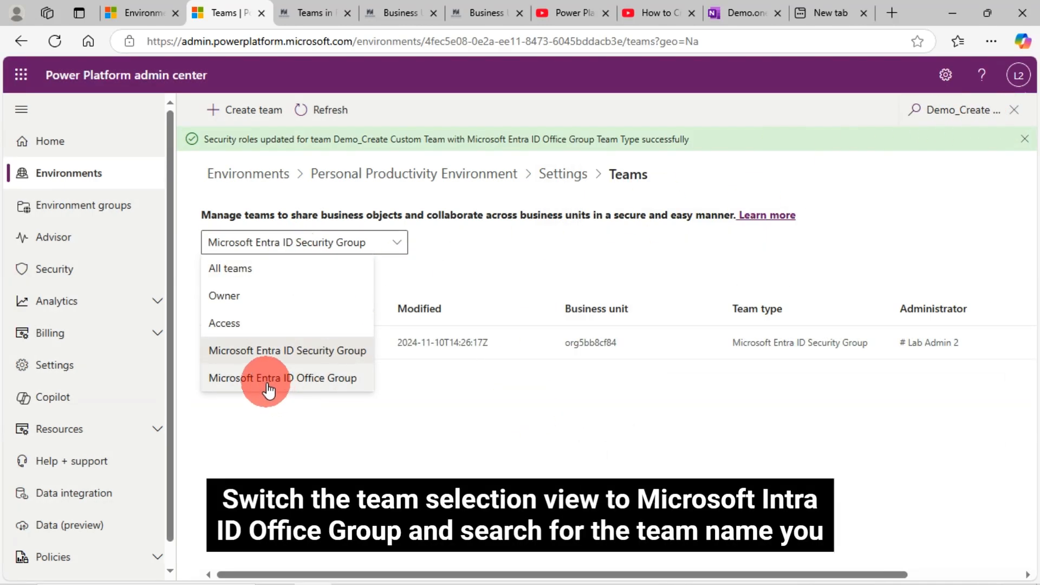
pyautogui.click(279, 377)
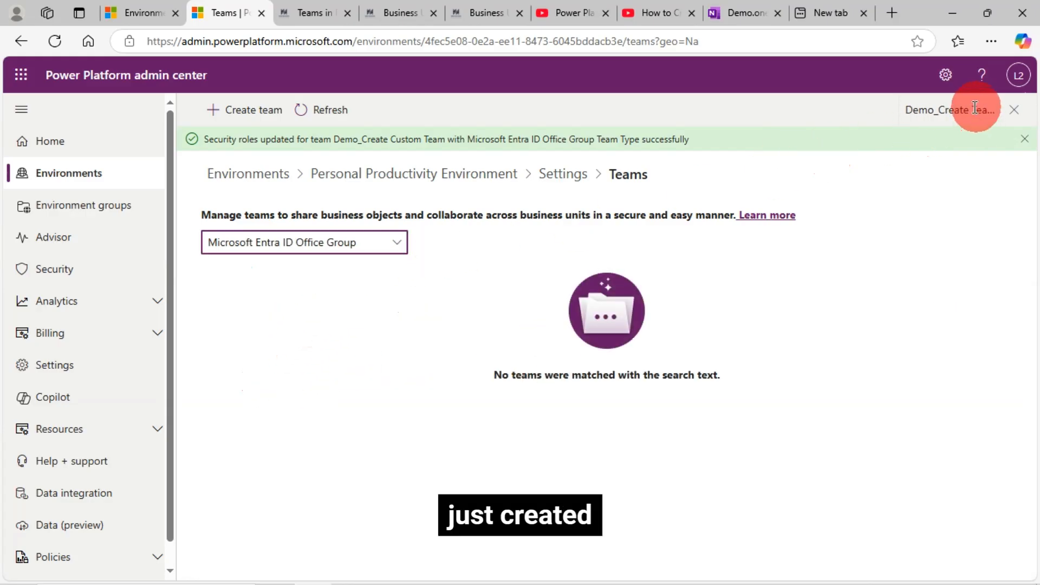
pyautogui.click(922, 112)
pyautogui.hotkey('ctrl', 'a')
pyautogui.hotkey('ctrl', 'v')
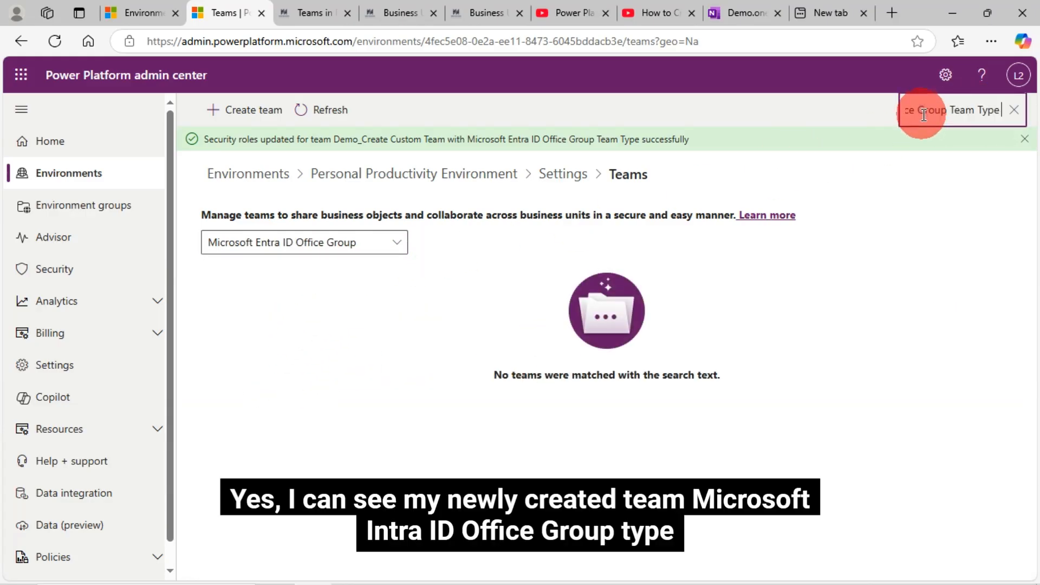
pyautogui.press('Return')
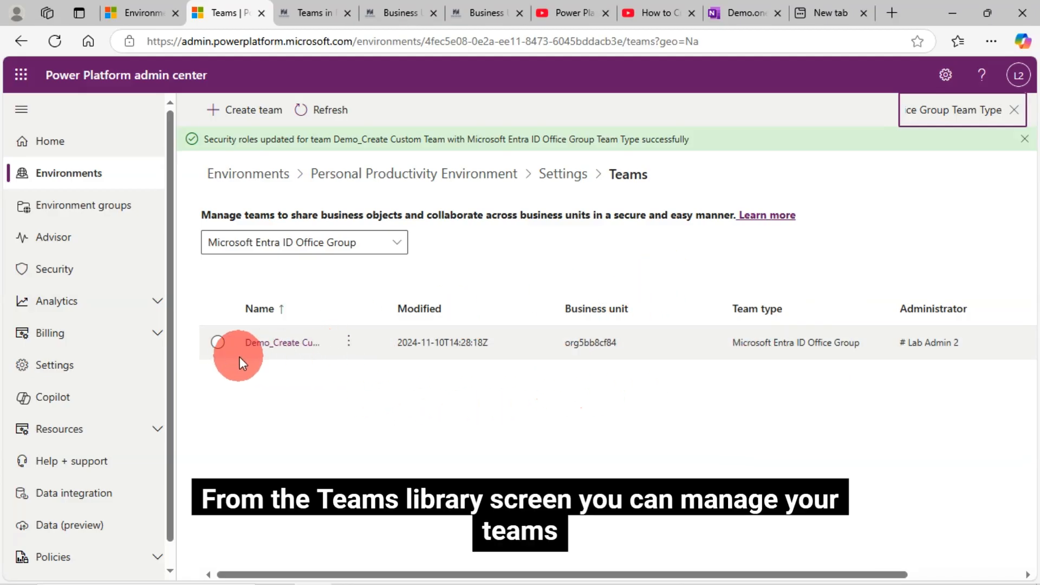
# Review the Office Group team's editable details without changing them, view its members, and return to the teams list.
pyautogui.click(216, 342)
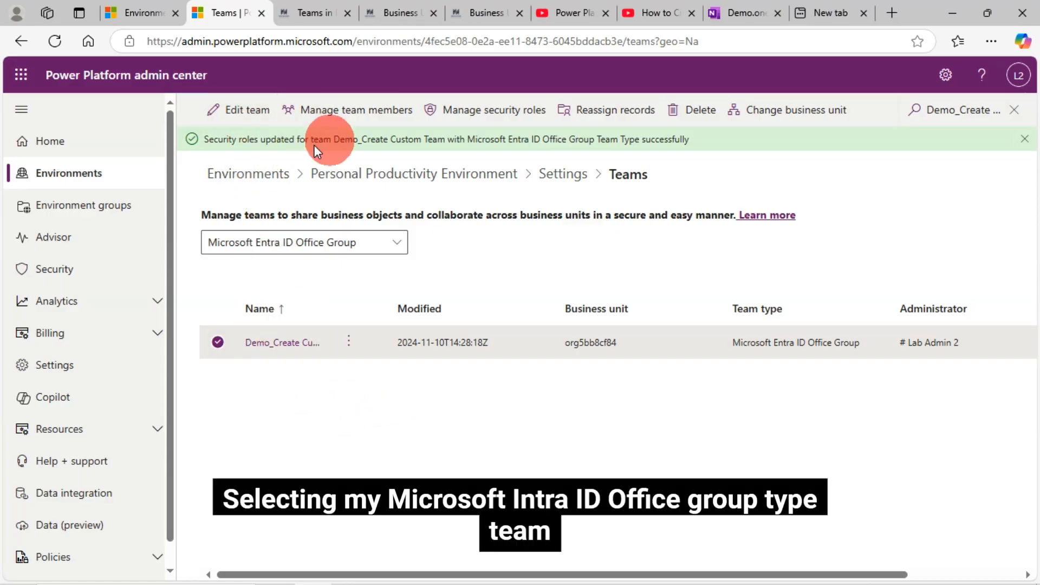
pyautogui.click(221, 116)
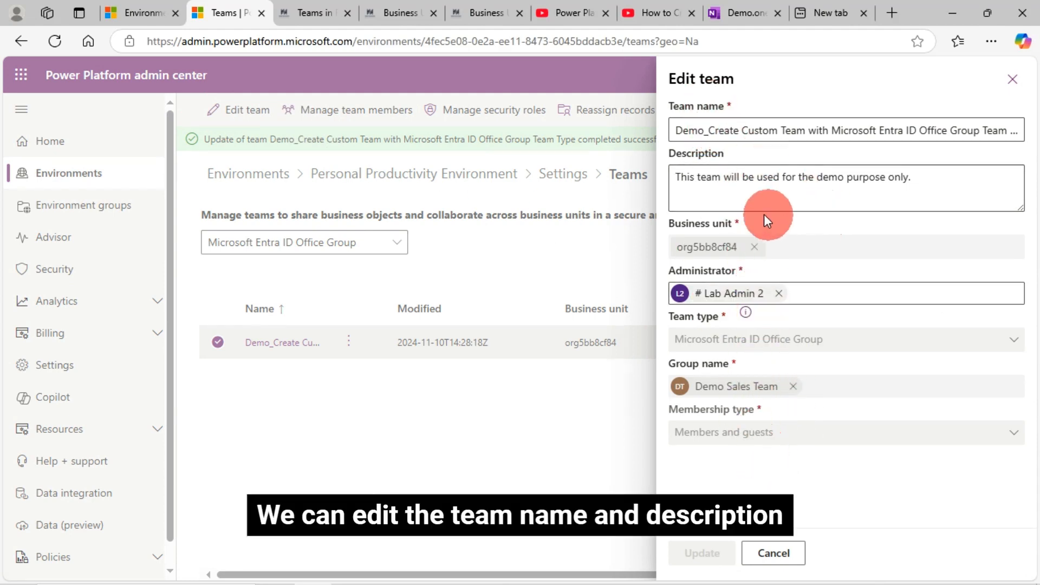
pyautogui.click(787, 550)
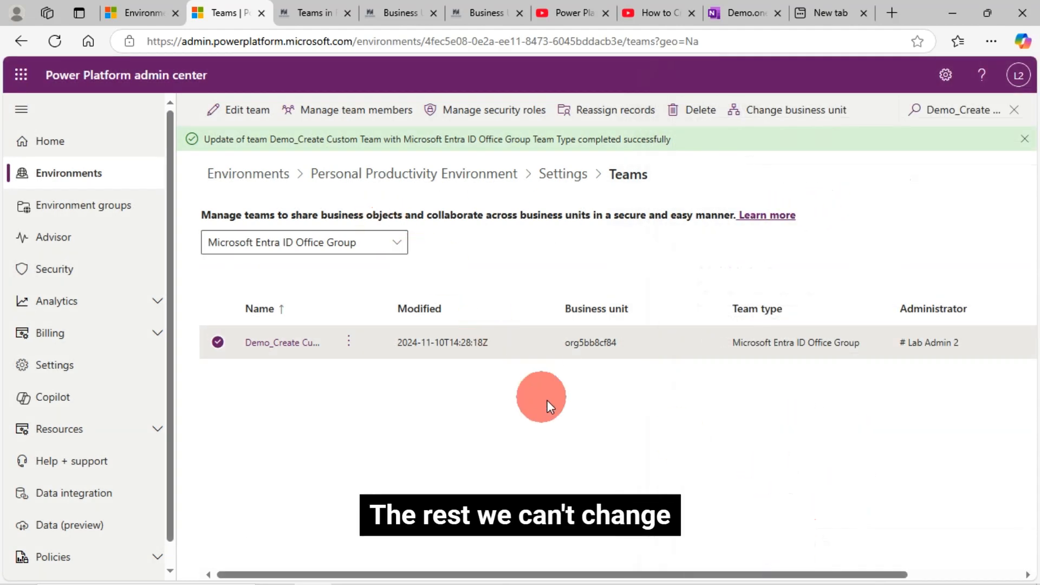
pyautogui.click(372, 113)
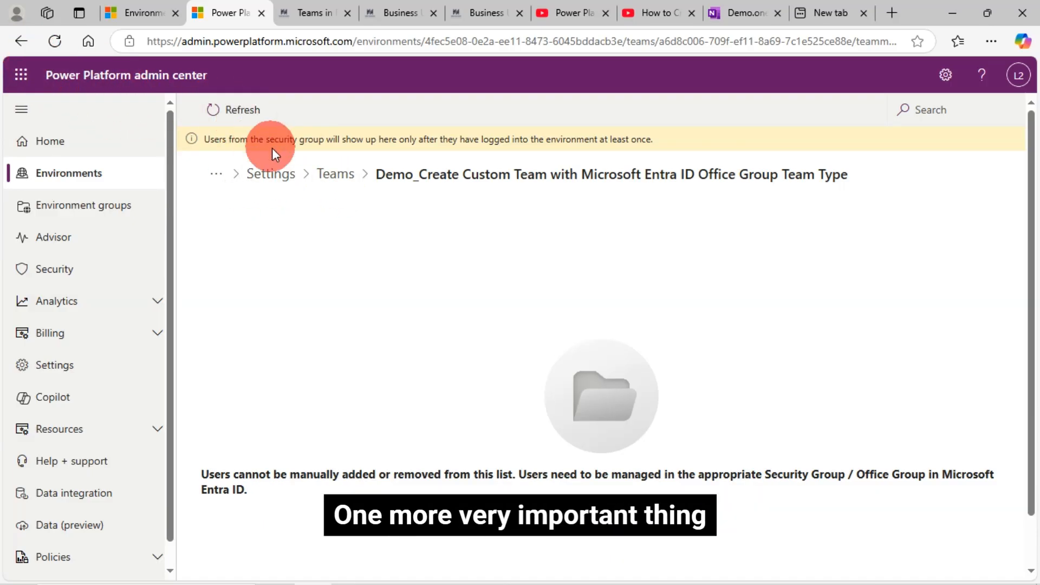
pyautogui.click(20, 40)
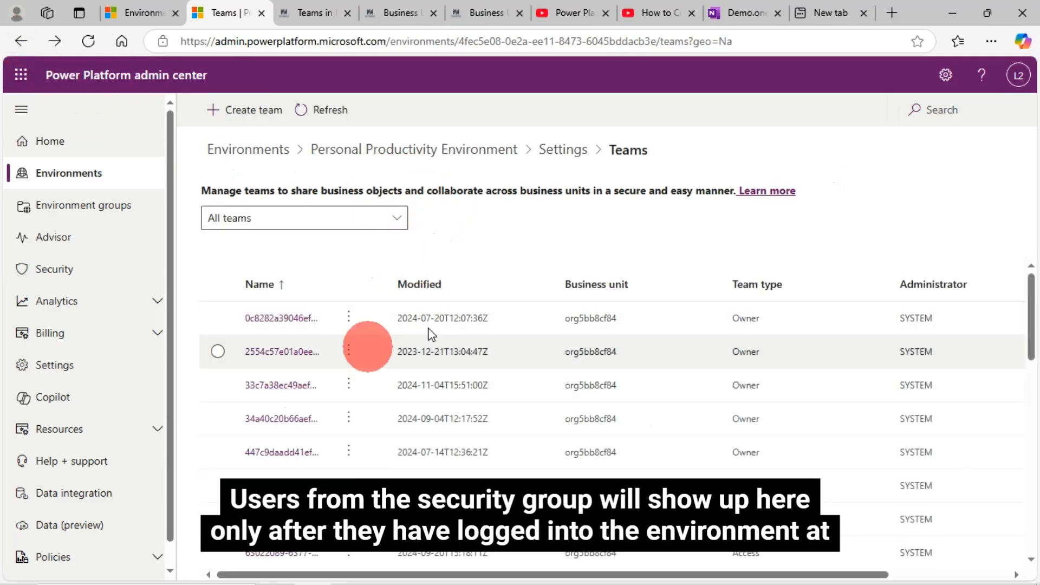
# Filter the teams by Microsoft Entra ID Security Group and review the security roles assigned to the demo team without changing them.
pyautogui.click(361, 214)
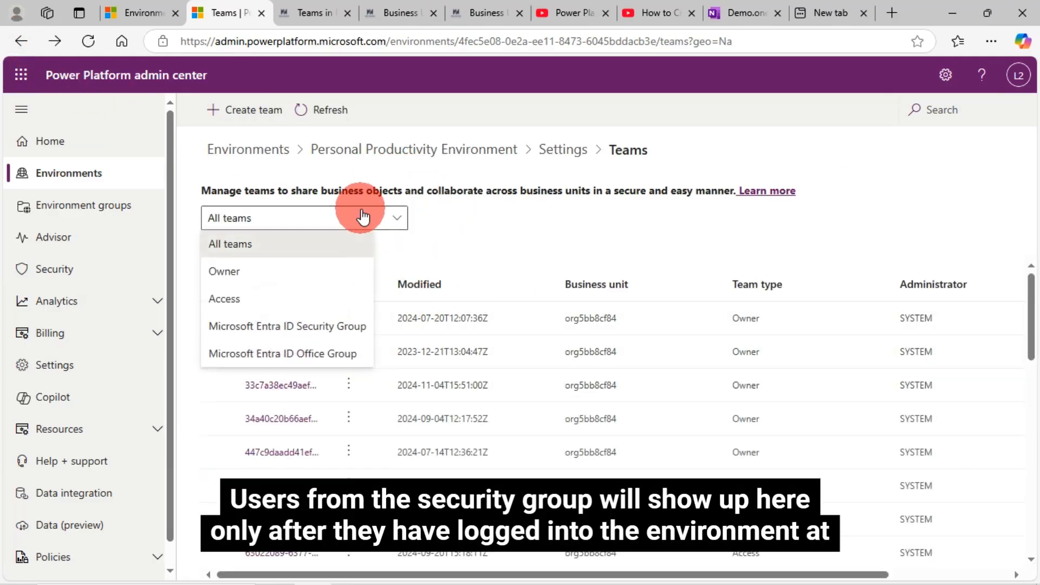
pyautogui.click(295, 326)
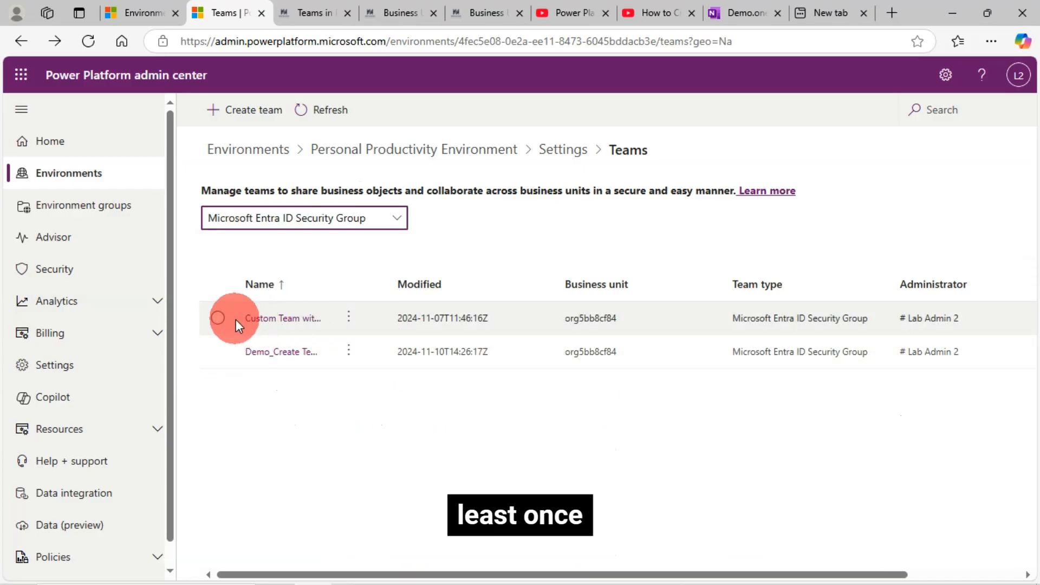
pyautogui.click(219, 351)
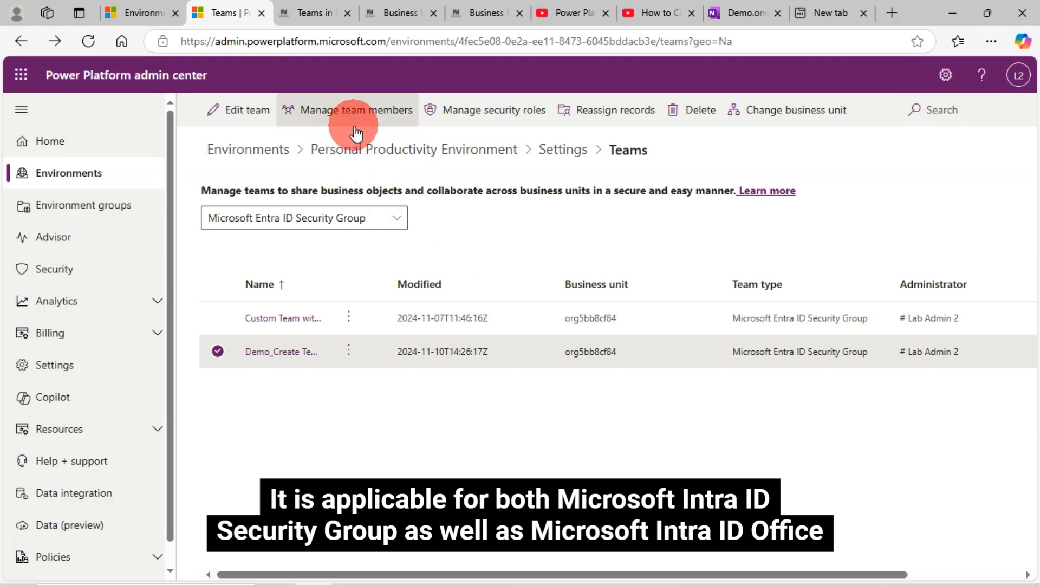
pyautogui.click(499, 121)
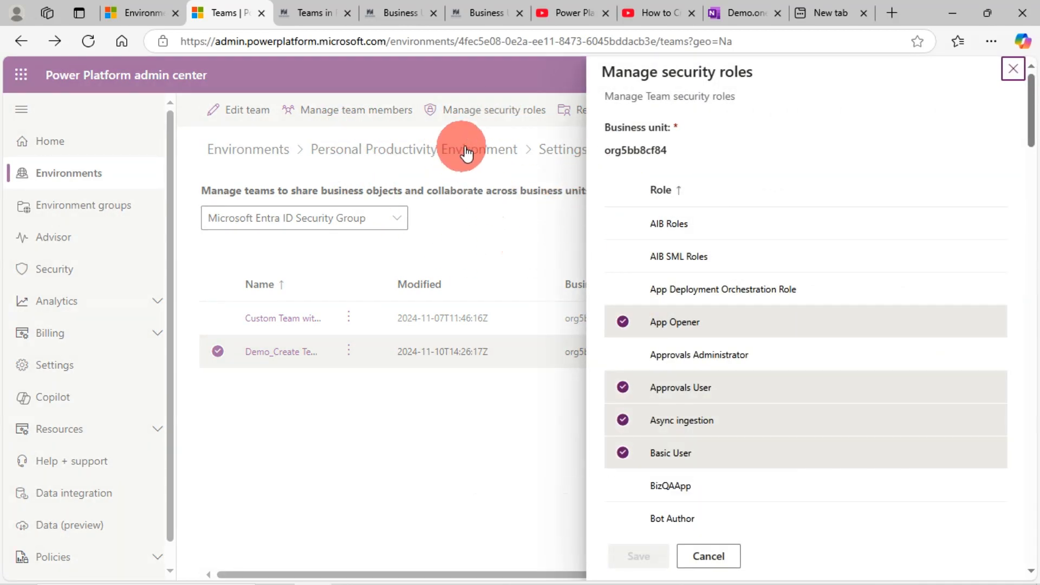
pyautogui.click(710, 557)
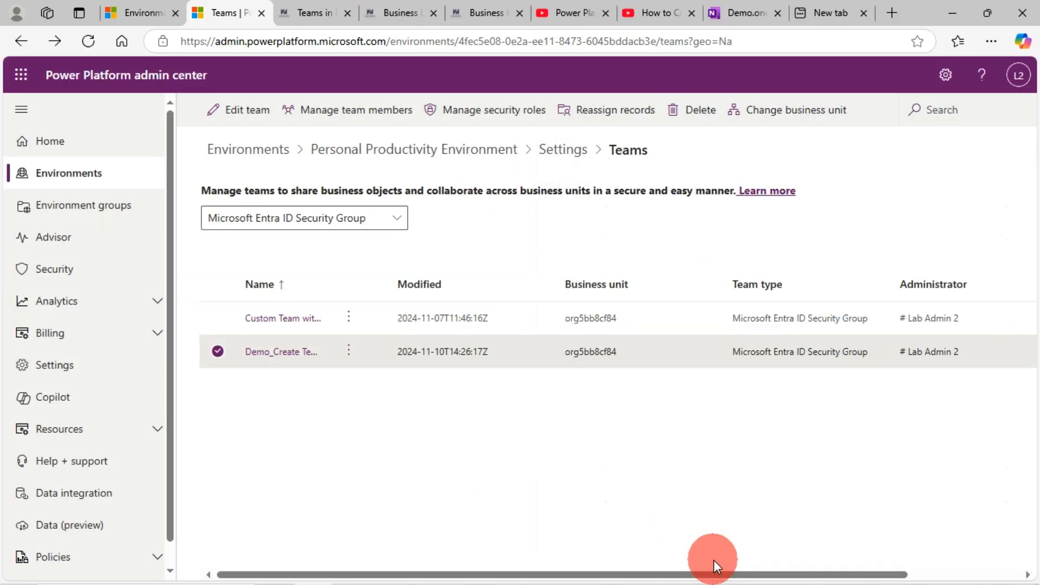
# Examine the assignee options for reassigning the selected demo team's records, and leave without reassigning.
pyautogui.click(617, 111)
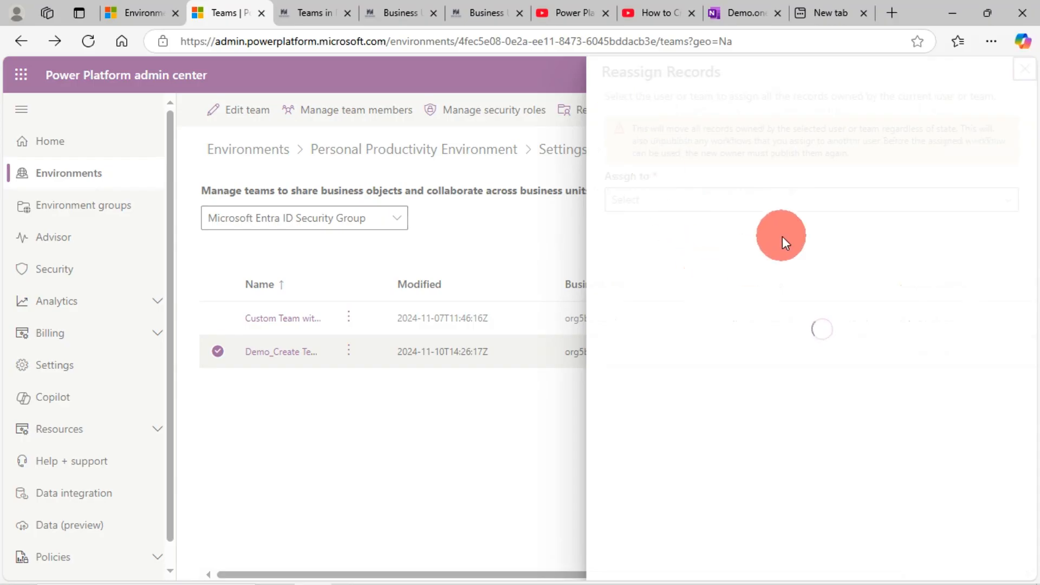
pyautogui.click(715, 208)
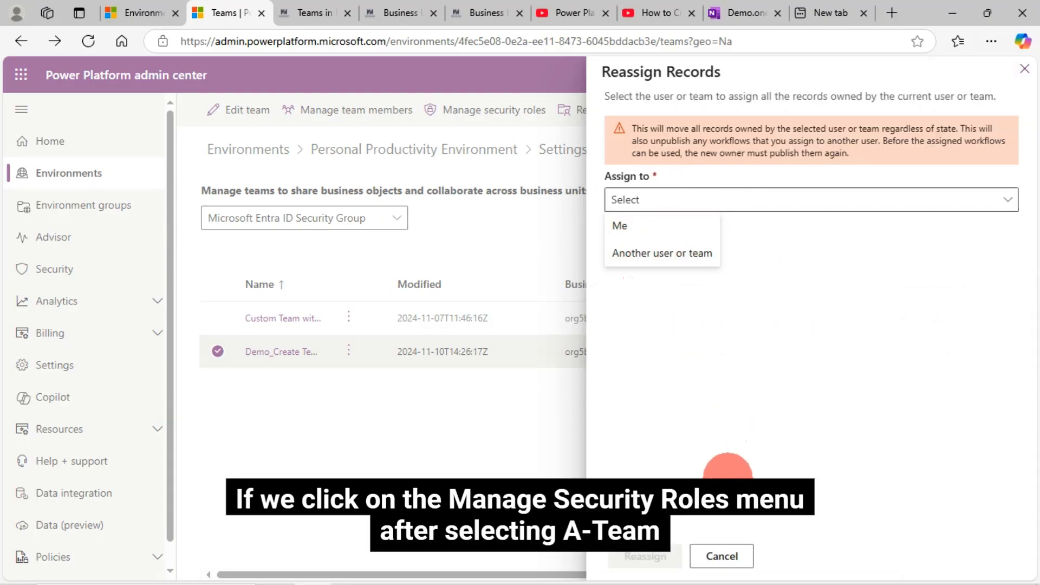
pyautogui.click(723, 556)
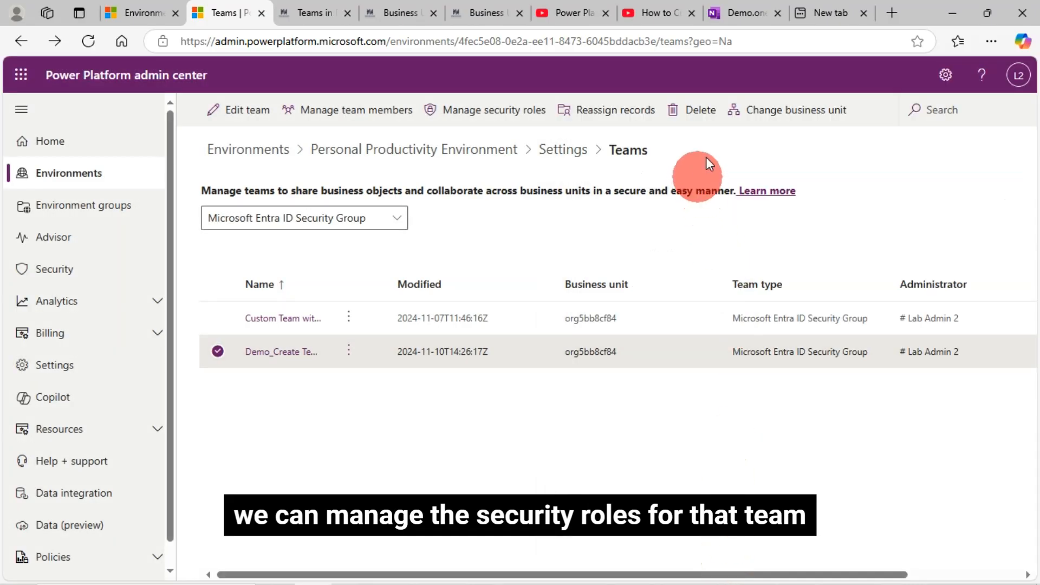
# Try choosing Demo Business Unit as the selected Security Group team's new business unit, and cancel the change.
pyautogui.click(793, 120)
pyautogui.click(797, 258)
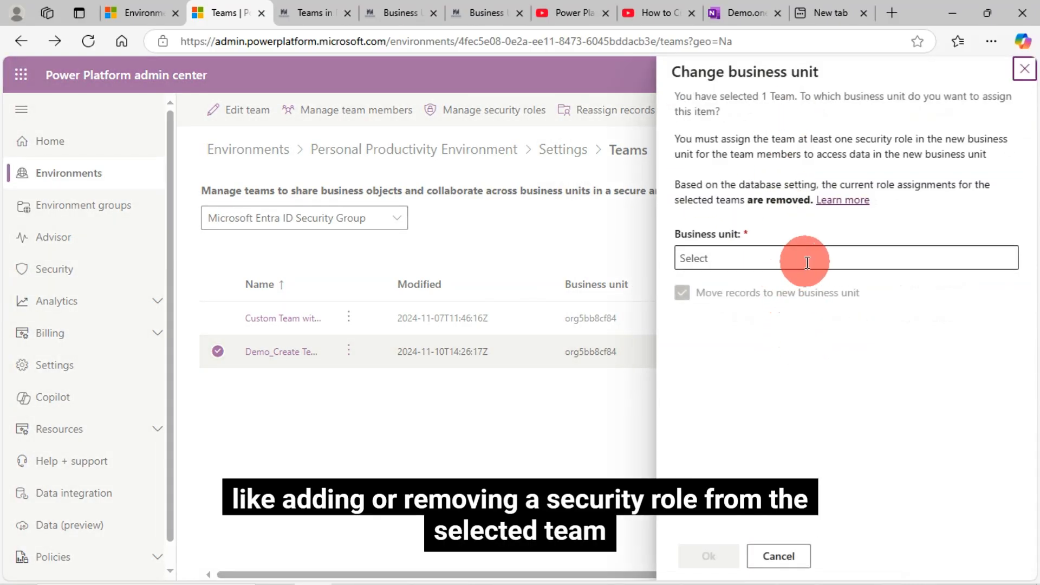
pyautogui.click(761, 269)
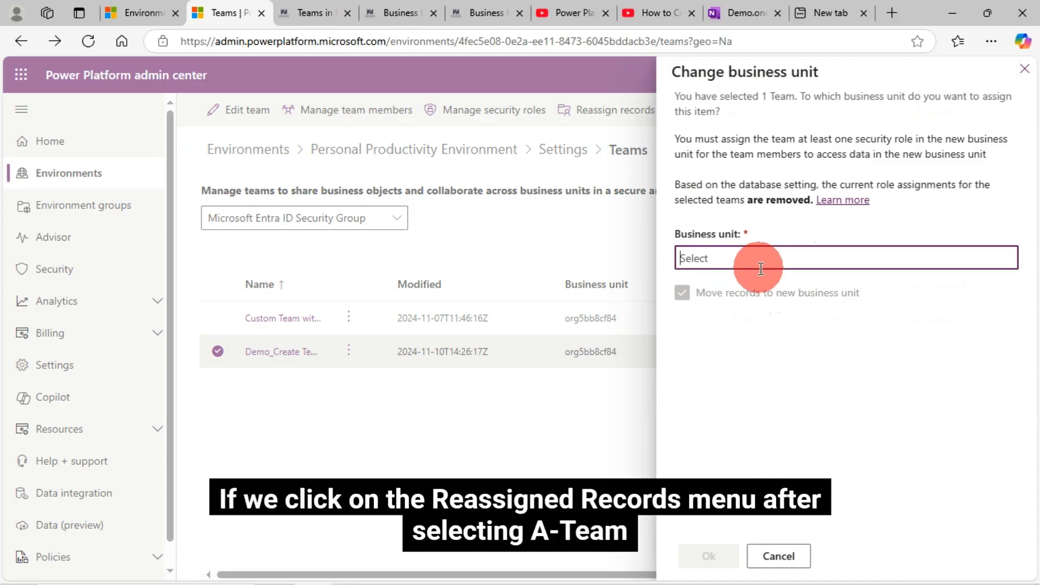
pyautogui.write('or')
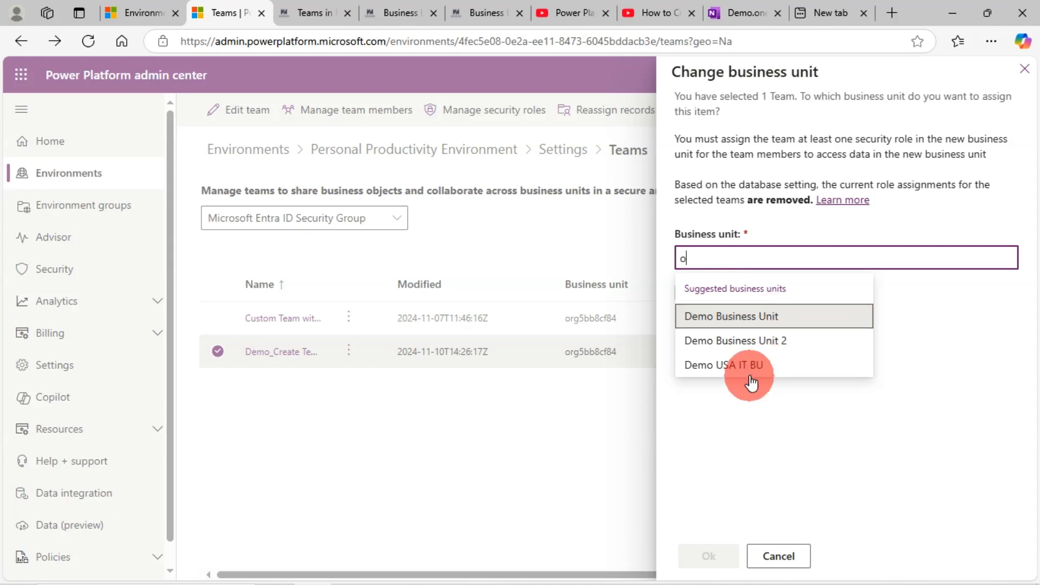
pyautogui.click(764, 321)
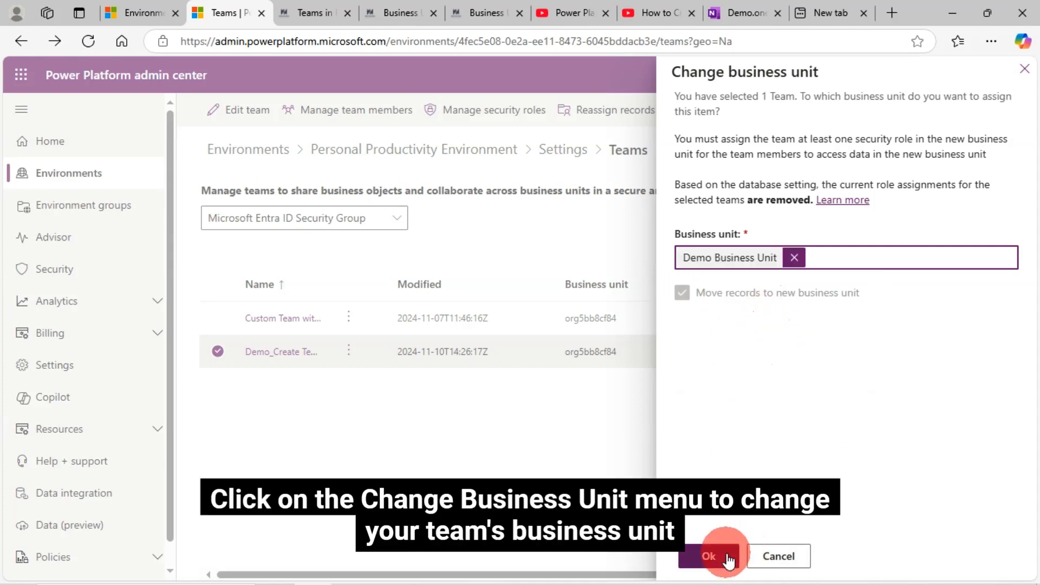
pyautogui.click(798, 561)
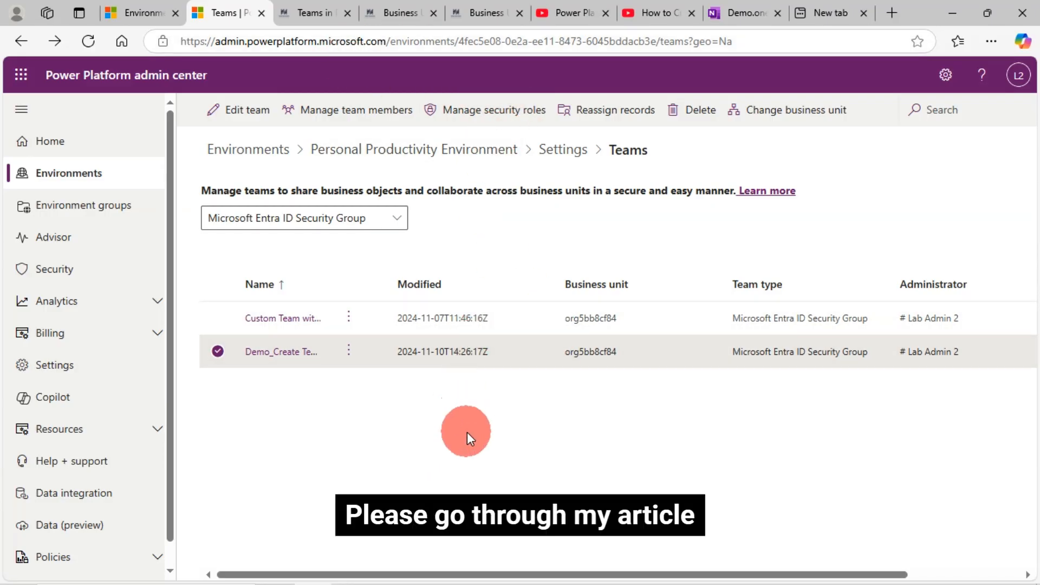
# Read the Teams in Power Platform article's sections on key differences between team types and when to use each for sharing.
pyautogui.click(324, 13)
pyautogui.scroll(3, 291, 358)
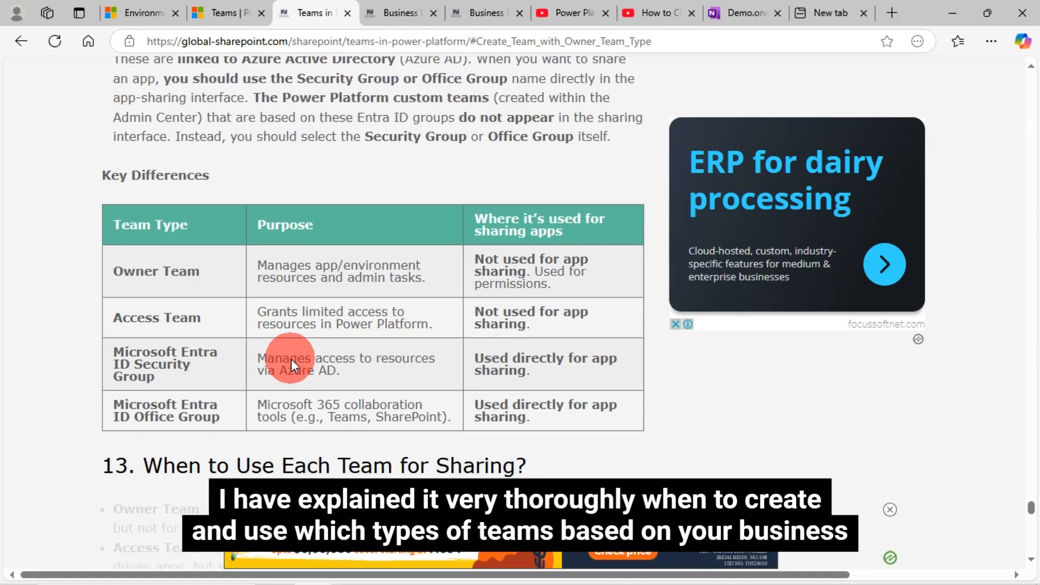
pyautogui.scroll(-5, 293, 346)
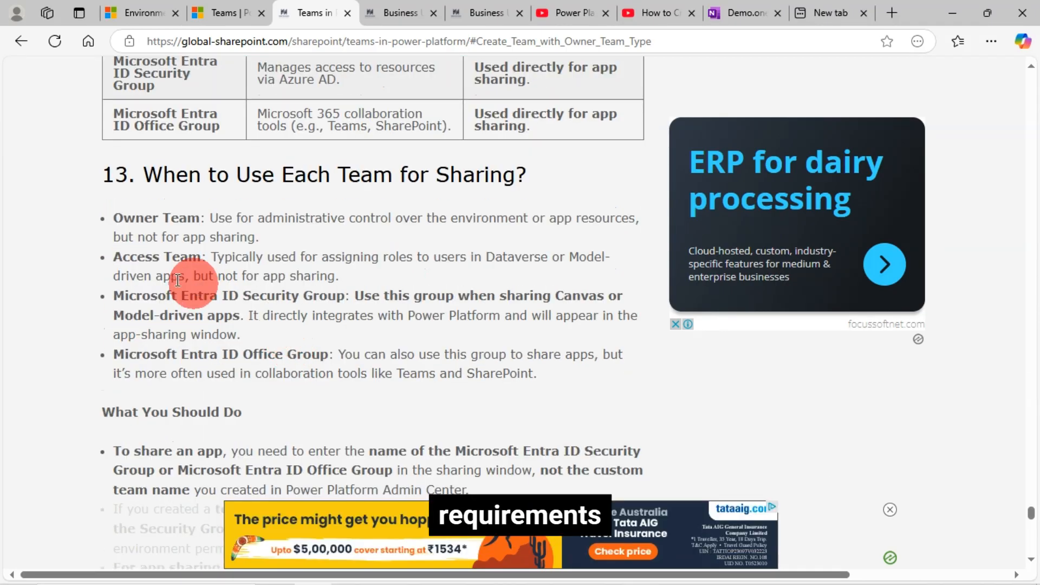
pyautogui.scroll(1, 175, 233)
pyautogui.scroll(5, 224, 284)
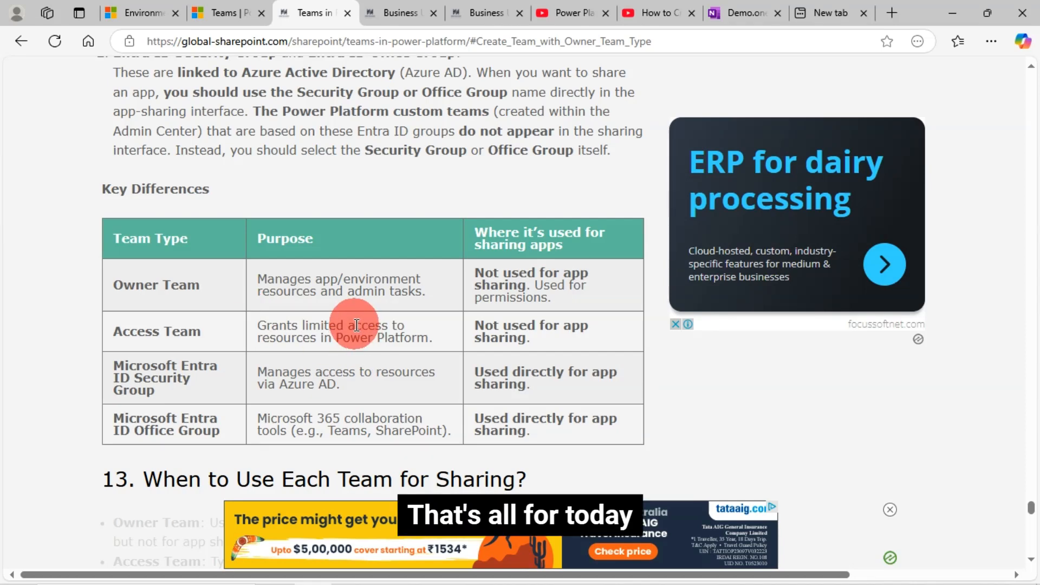
pyautogui.scroll(-5, 356, 325)
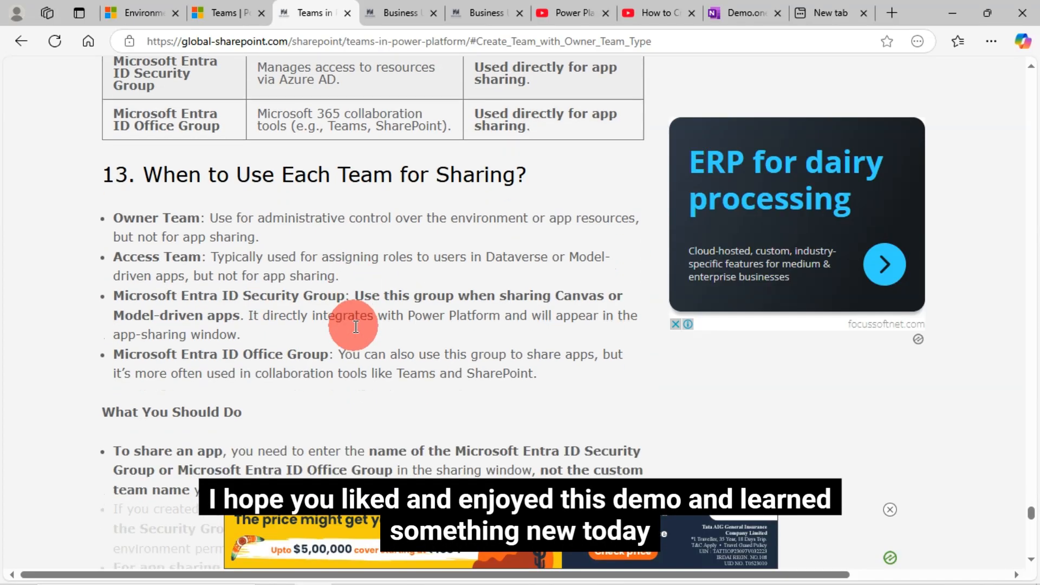
pyautogui.scroll(-1, 354, 326)
pyautogui.scroll(-3, 354, 326)
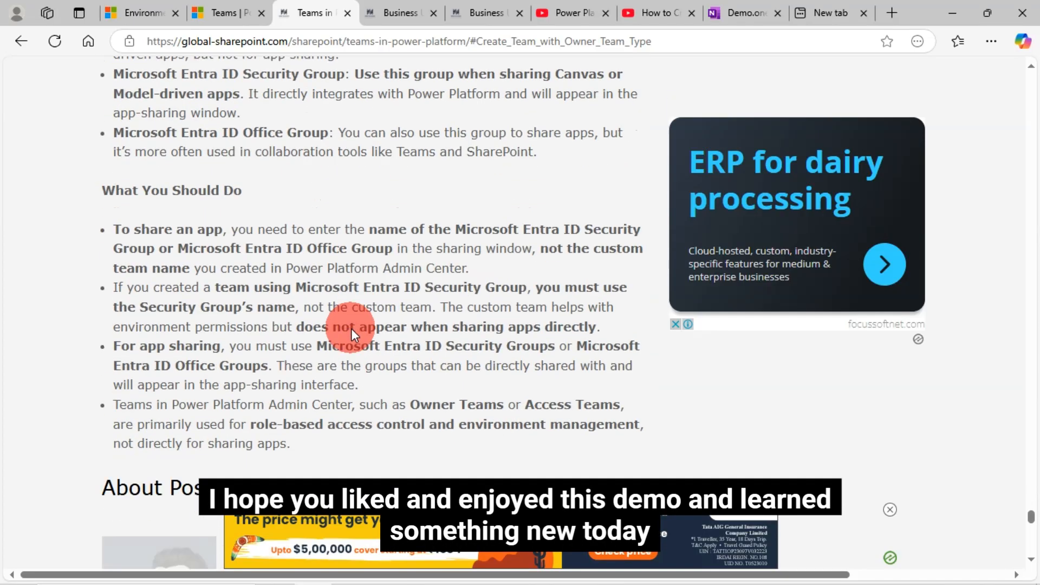
pyautogui.scroll(-1, 351, 328)
pyautogui.scroll(11, 351, 328)
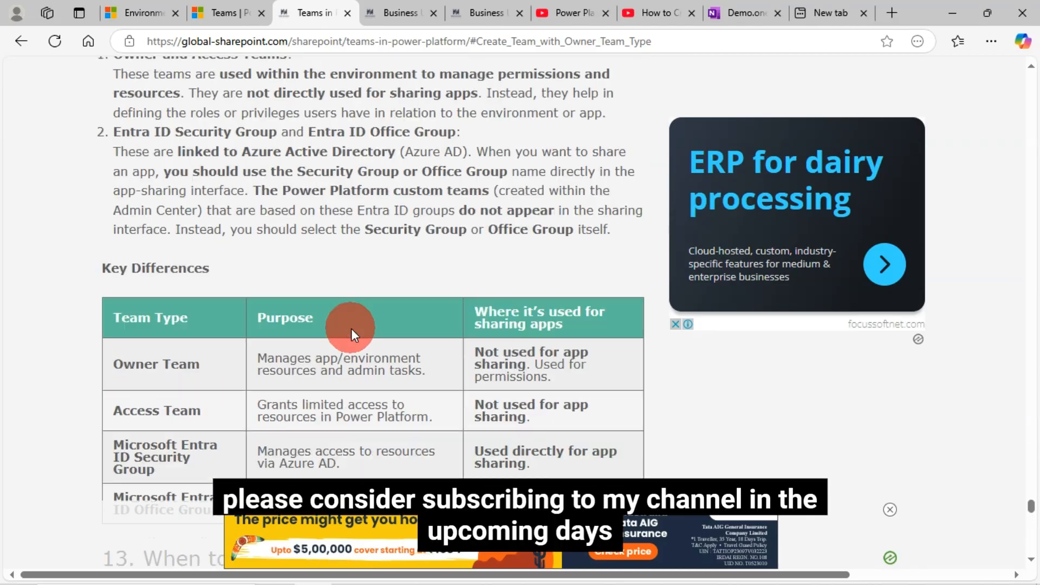
pyautogui.scroll(10, 351, 328)
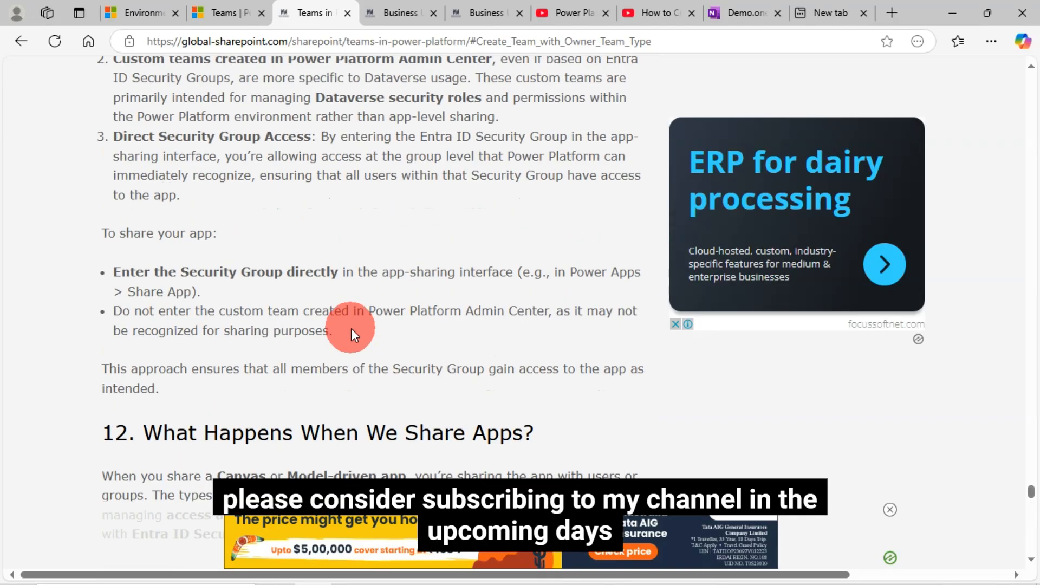
pyautogui.scroll(5, 351, 329)
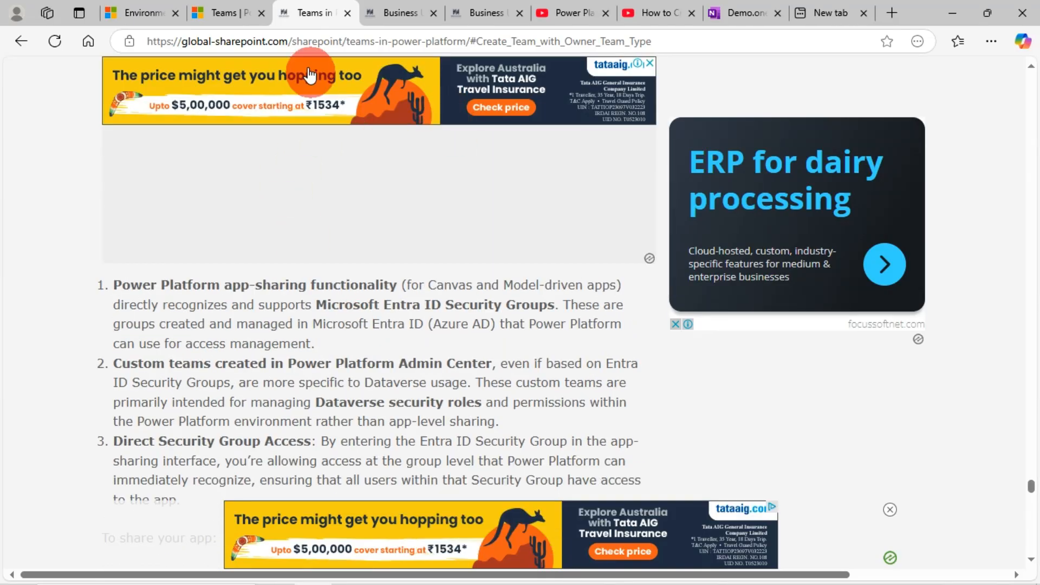
# Return to the Power Platform teams list and deselect the demo Security Group team.
pyautogui.click(229, 11)
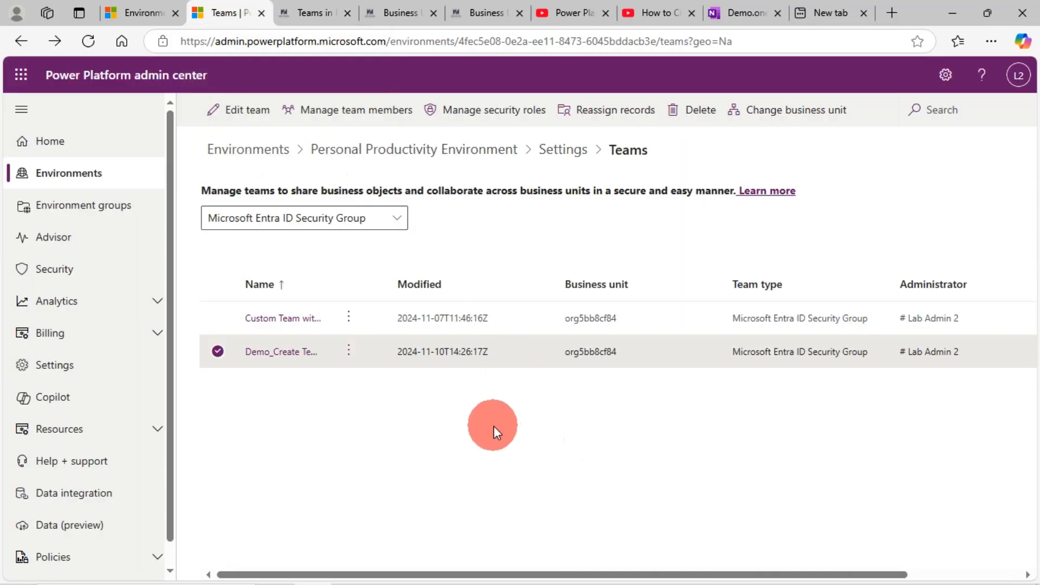
pyautogui.click(223, 353)
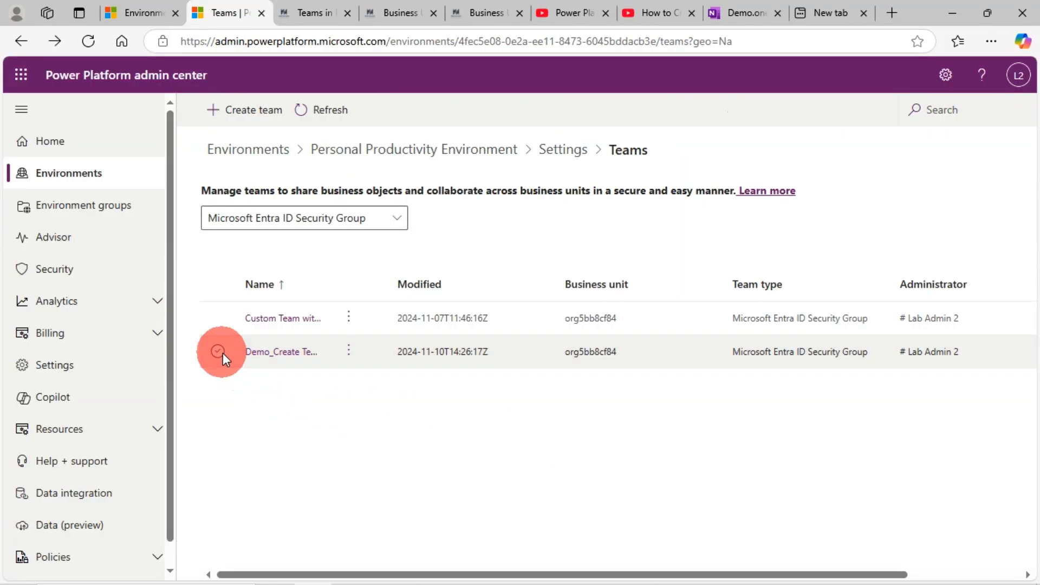